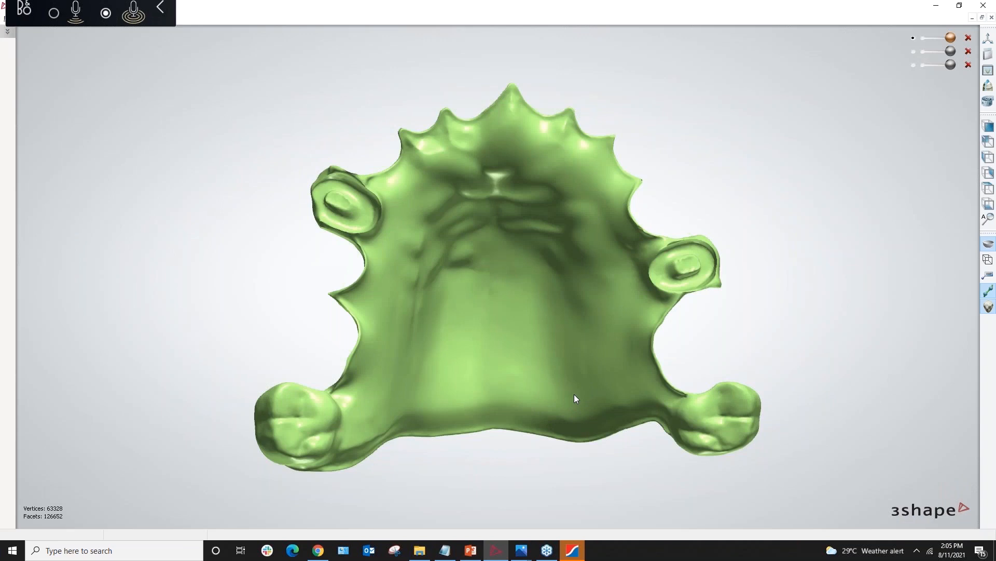
Rotate and zoom the green framework model, then make the first hidden grey tooth visible
mouse_move(599, 391)
right_mouse_down()
mouse_move(600, 408)
mouse_move(628, 413)
mouse_move(582, 395)
mouse_move(605, 373)
mouse_move(595, 374)
right_mouse_up()
scroll(556, 311, "down", 2)
right_click_drag(555, 311, 702, 374)
scroll(699, 375, "up", 2)
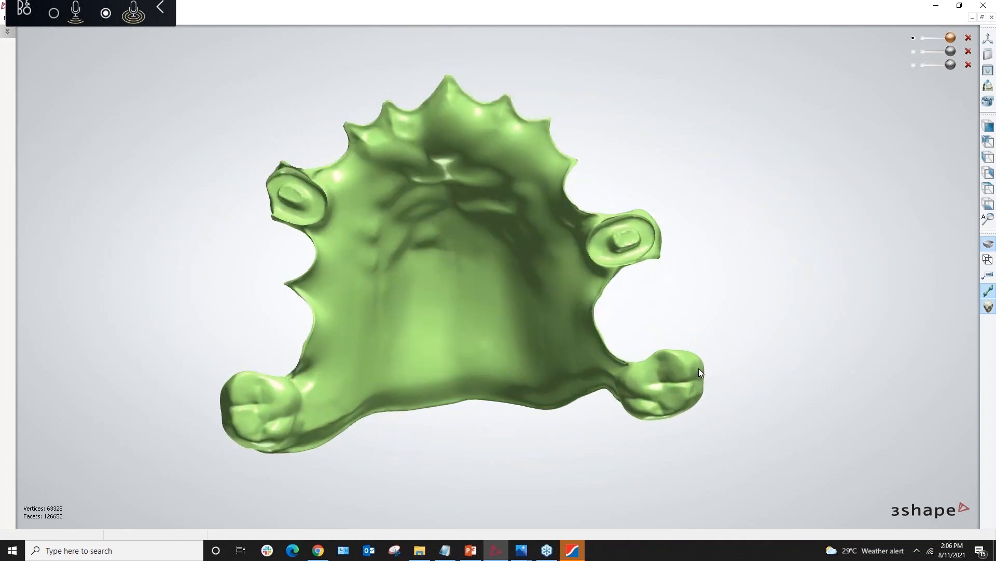
scroll(698, 368, "down", 1)
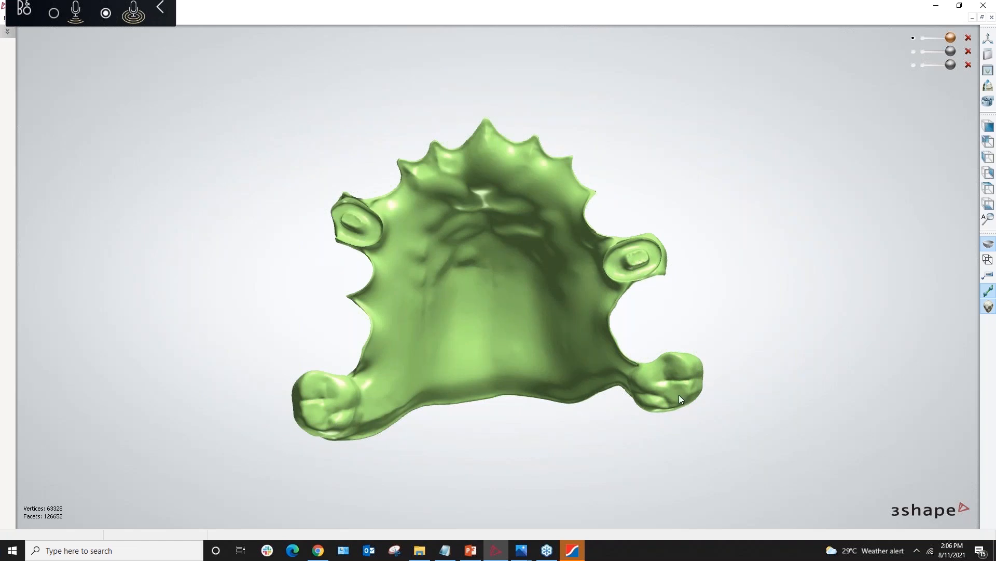
right_click_drag(717, 329, 763, 279)
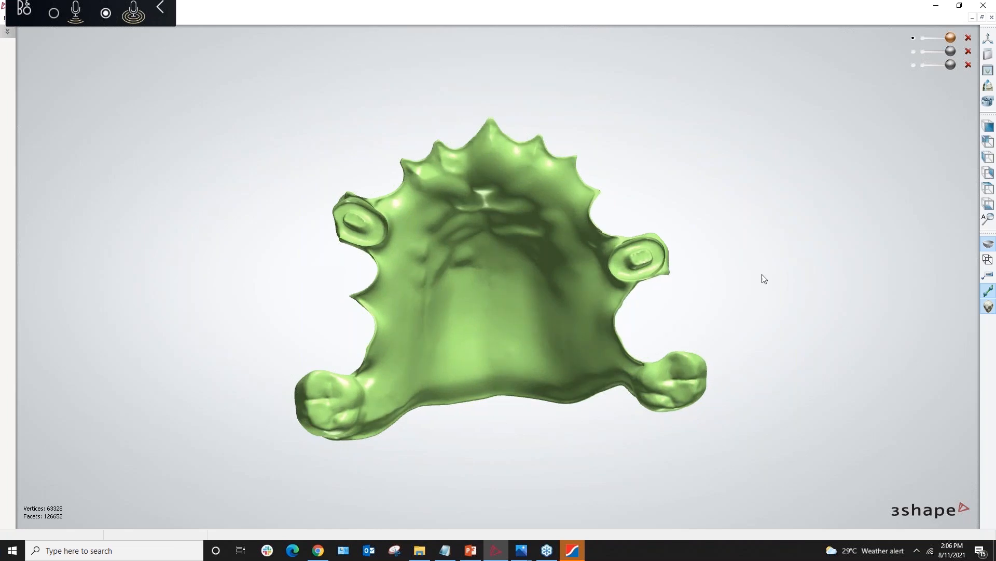
left_click(914, 52)
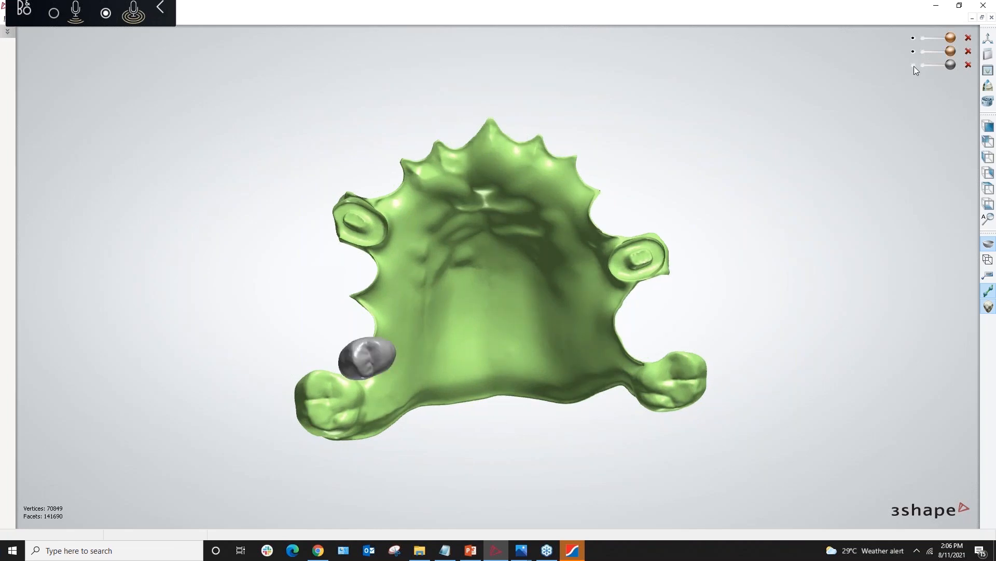
Show the second tooth and hide the framework to view both teeth alone from the side and biting surfaces
left_click(914, 66)
left_click(914, 38)
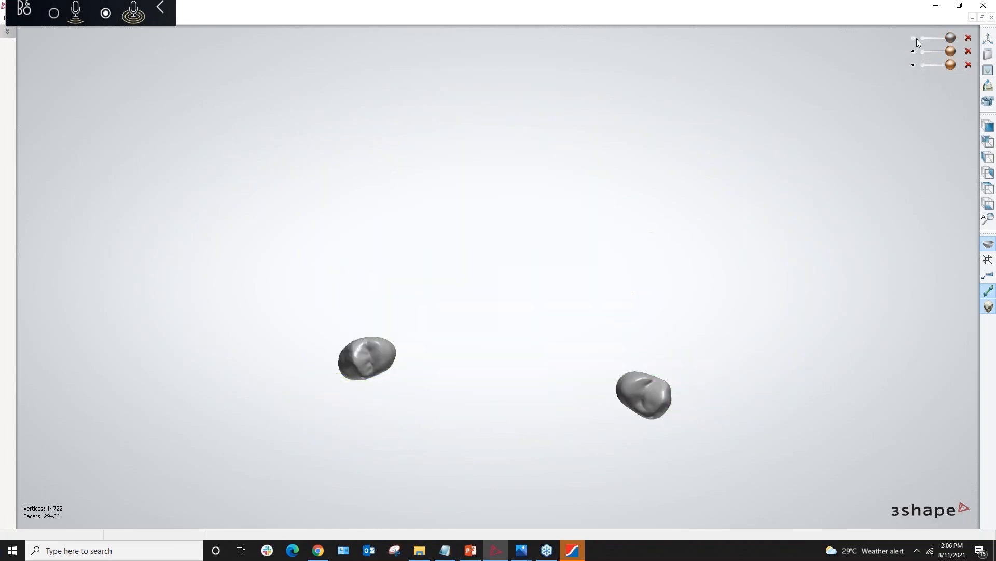
right_click_drag(709, 298, 767, 334)
scroll(655, 403, "up", 3)
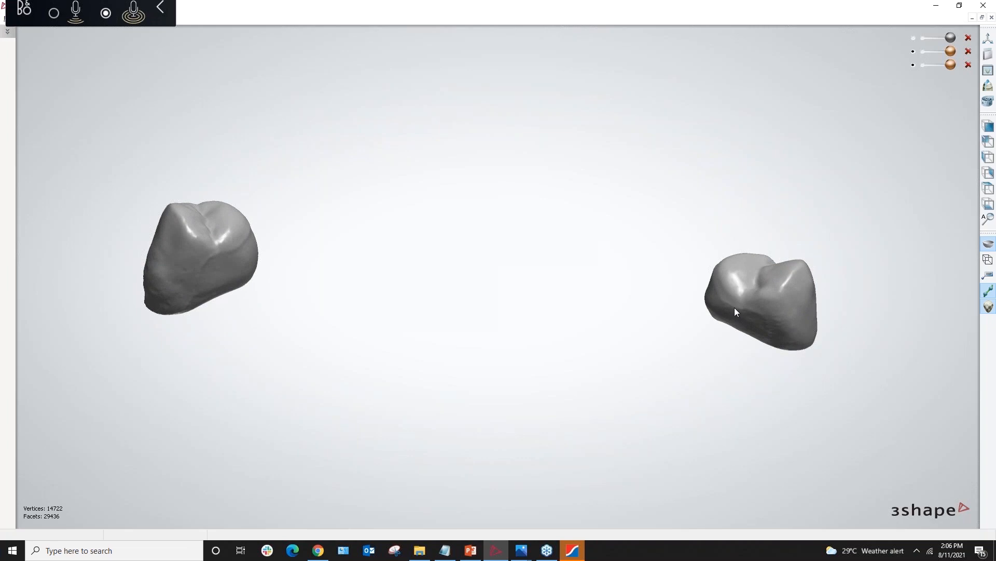
right_click_drag(663, 312, 667, 340)
scroll(668, 340, "down", 3)
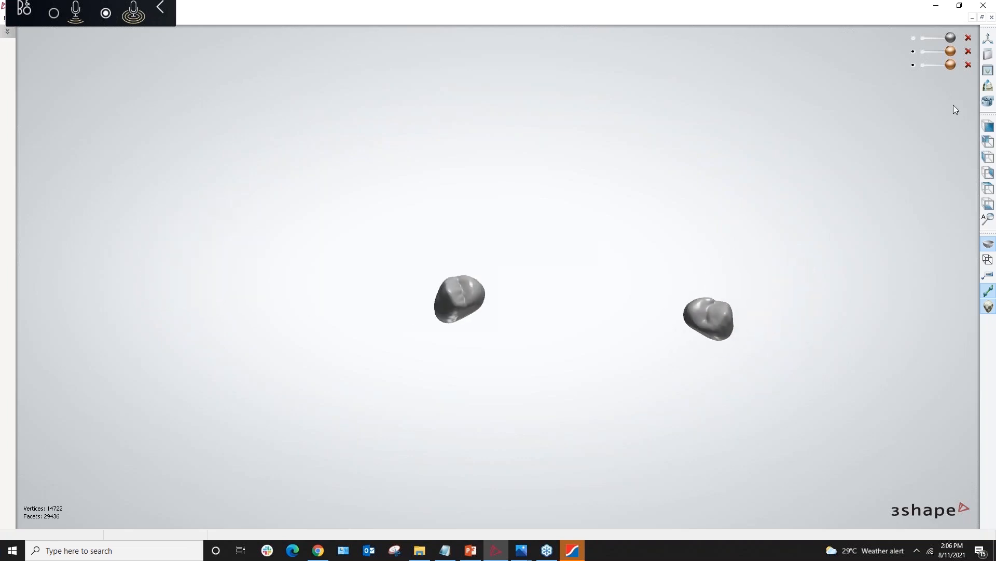
Turn the framework and both teeth back on, and rotate the combined model to separate the teeth
left_click(913, 51)
left_click(913, 38)
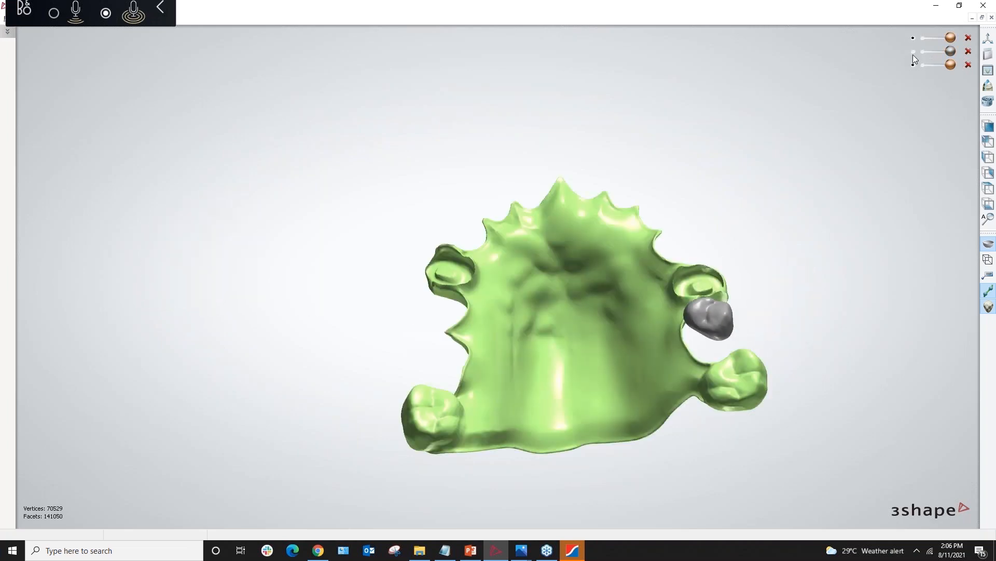
left_click(913, 52)
left_click(914, 64)
left_click(913, 65)
right_click_drag(783, 246, 827, 194)
right_click_drag(820, 154, 822, 136)
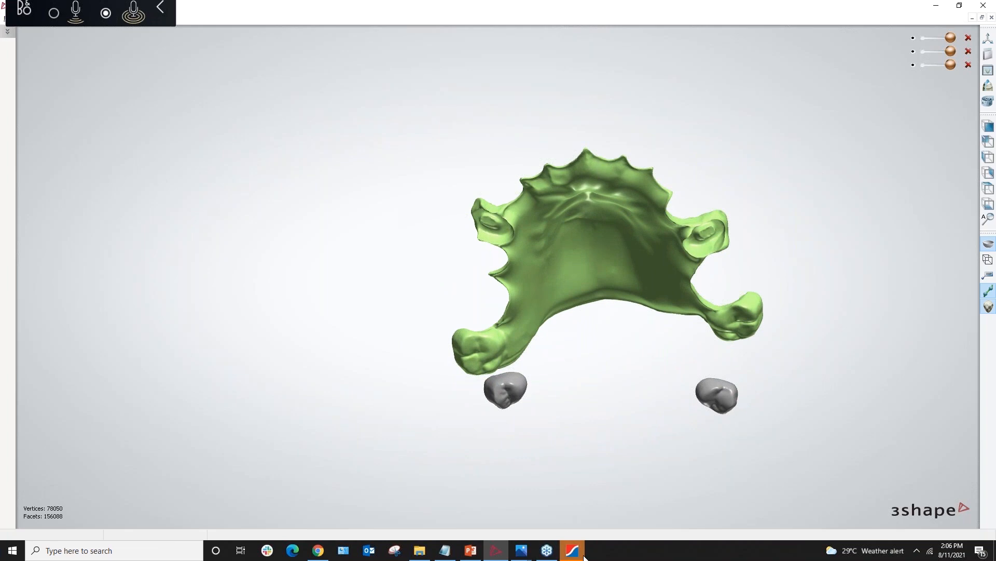
mouse_move(579, 555)
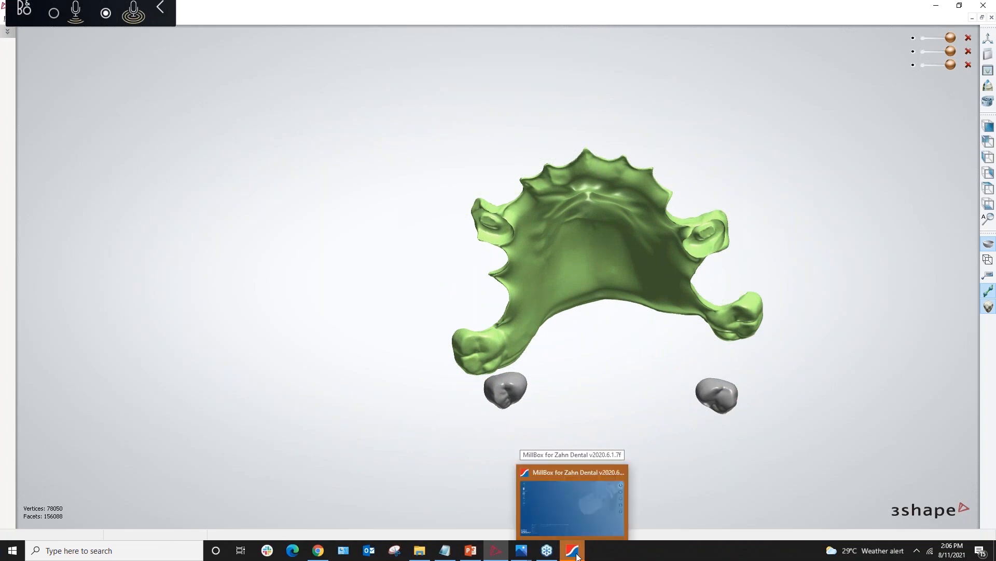
Switch from the 3Shape viewer to the MillBox for Zahn Dental window
left_click(575, 552)
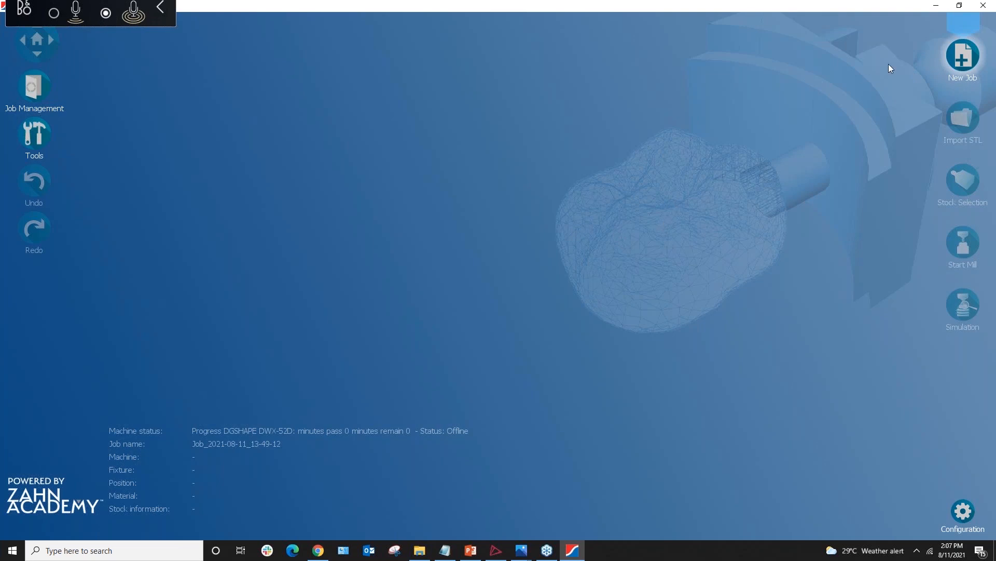
Start a new job on the DWX-52D Zahn Canada machine with Acetal material and the first fixture
left_click(958, 59)
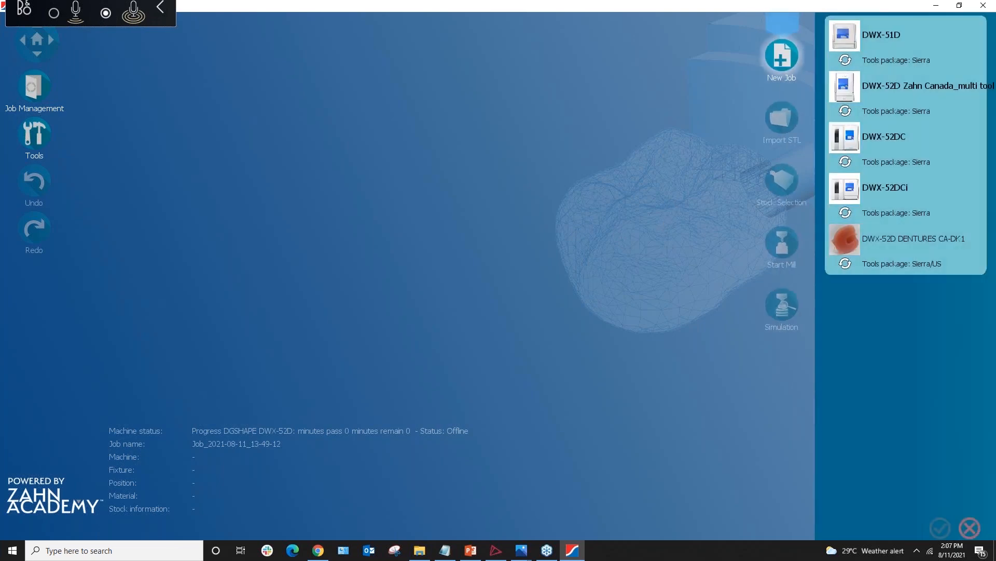
left_click(853, 95)
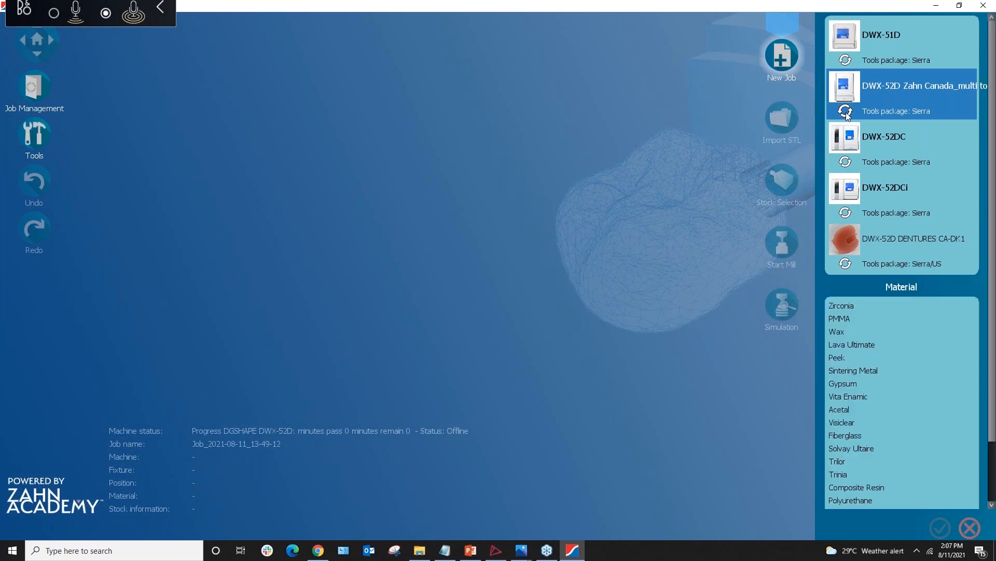
left_click(846, 112)
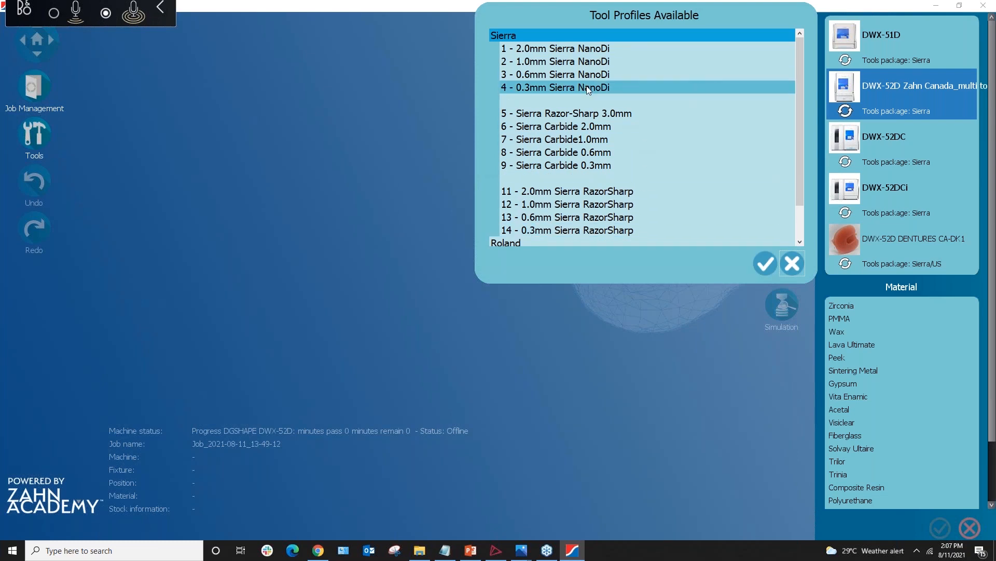
left_click(796, 266)
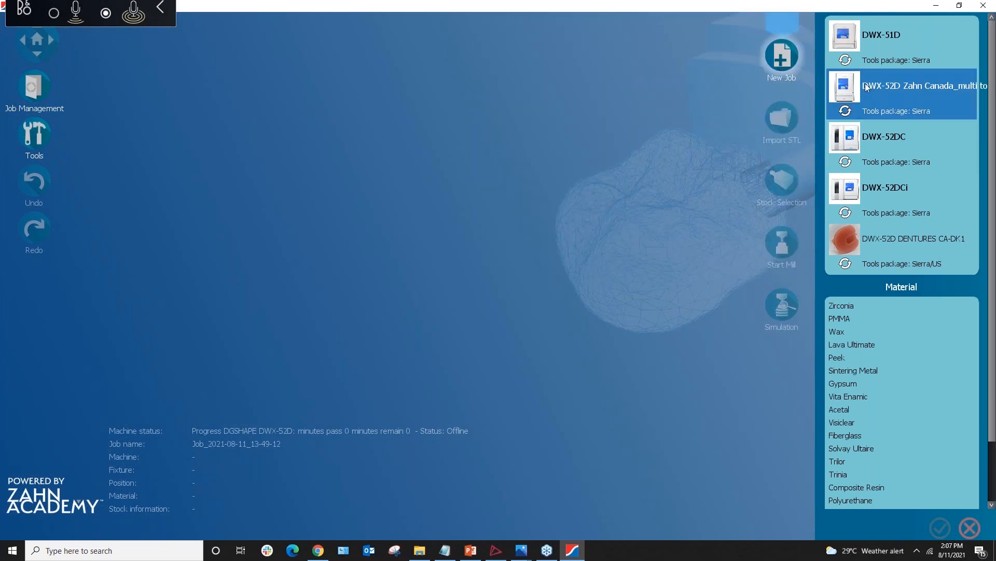
left_click(858, 100)
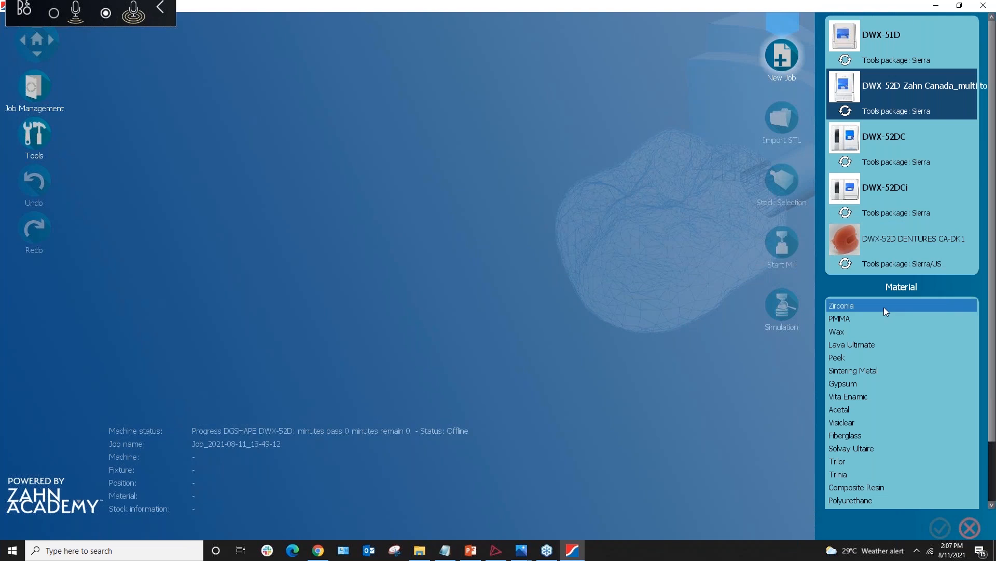
scroll(885, 384, "down", 1)
scroll(886, 387, "down", 1)
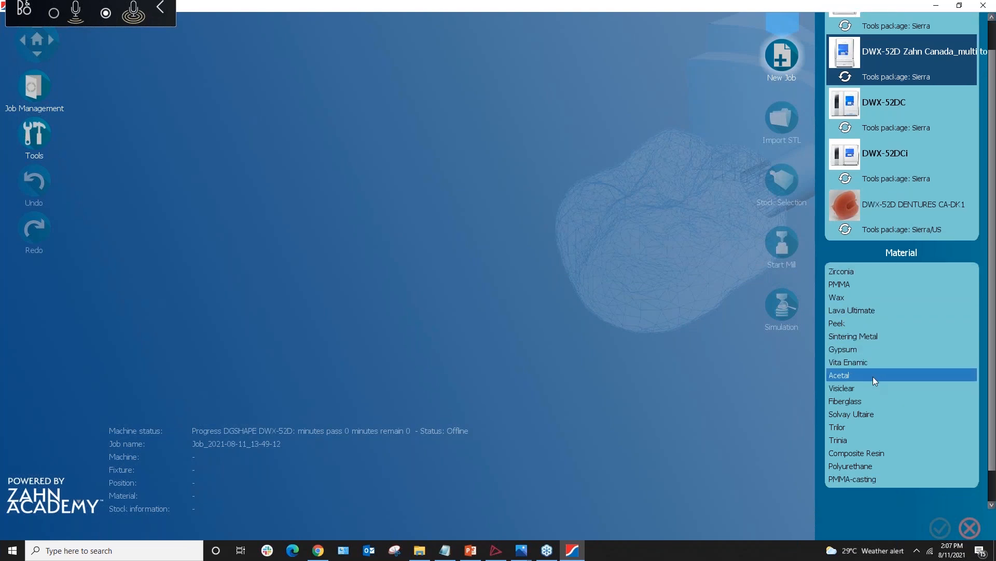
left_click(873, 376)
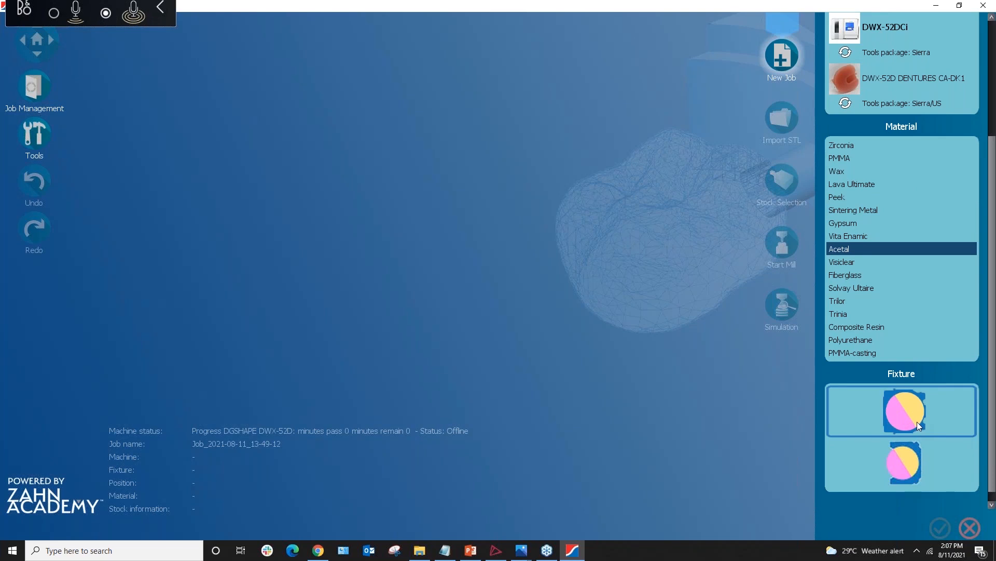
left_click(917, 422)
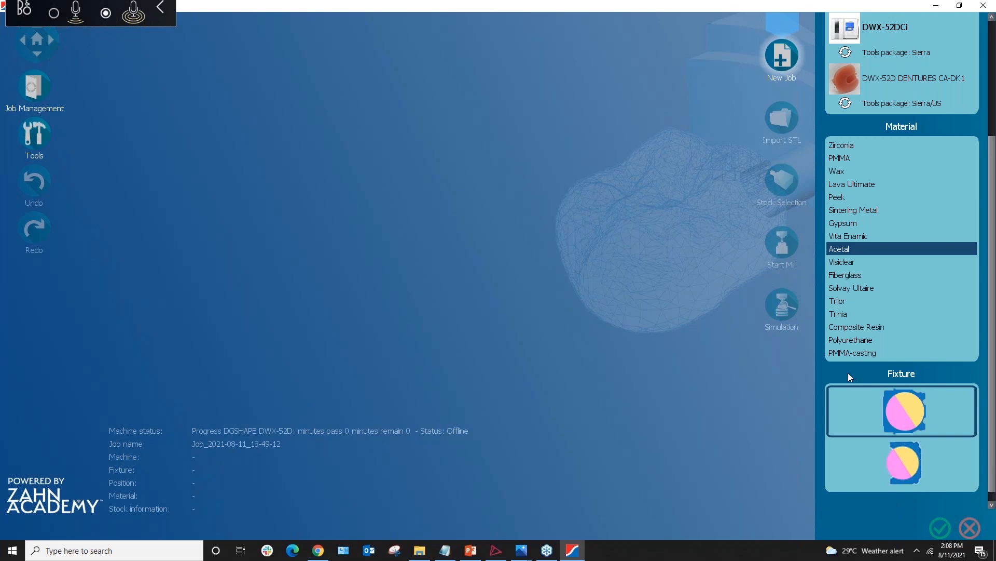
left_click(929, 528)
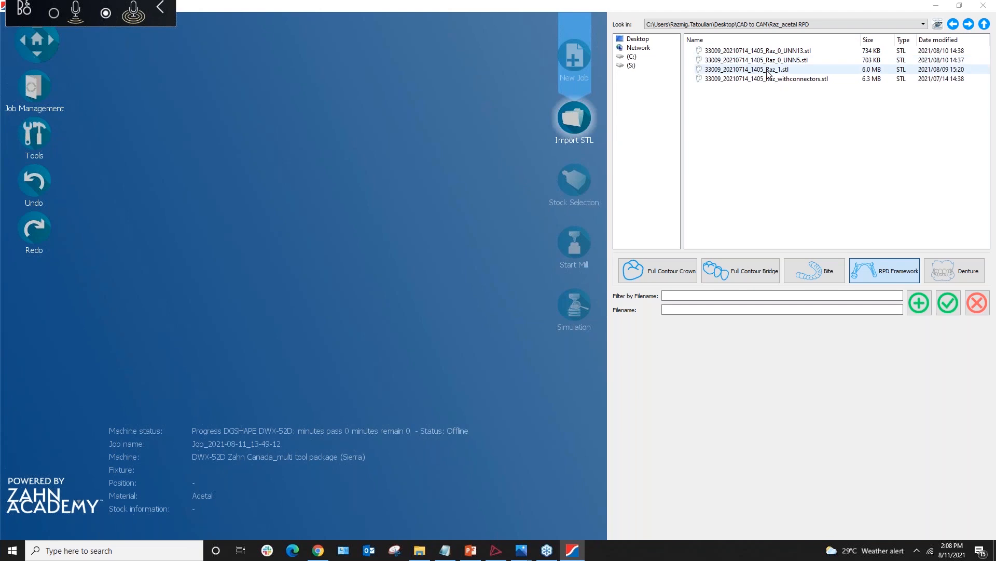
Import the Raz_1.stl file as an RPD Framework
left_click(768, 71)
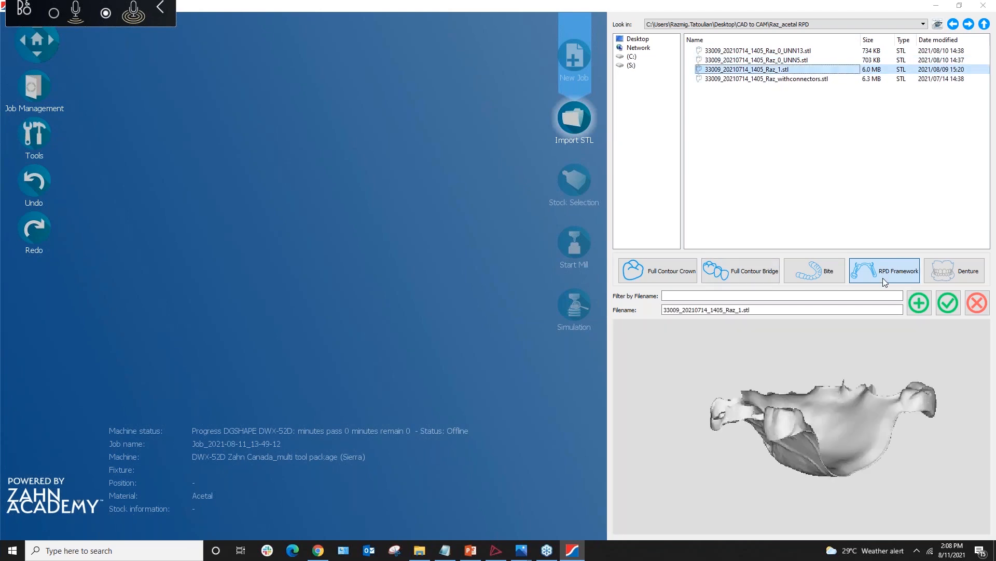
left_click(949, 308)
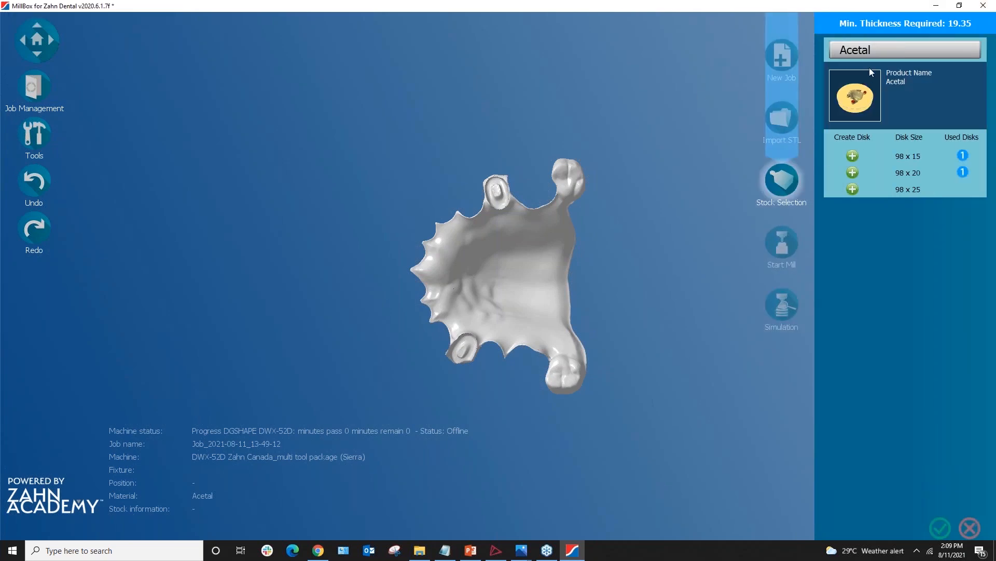
Create a new 98 x 20 Acetal disk named 'Acetal Demo 20mm' as the stock
left_click(864, 179)
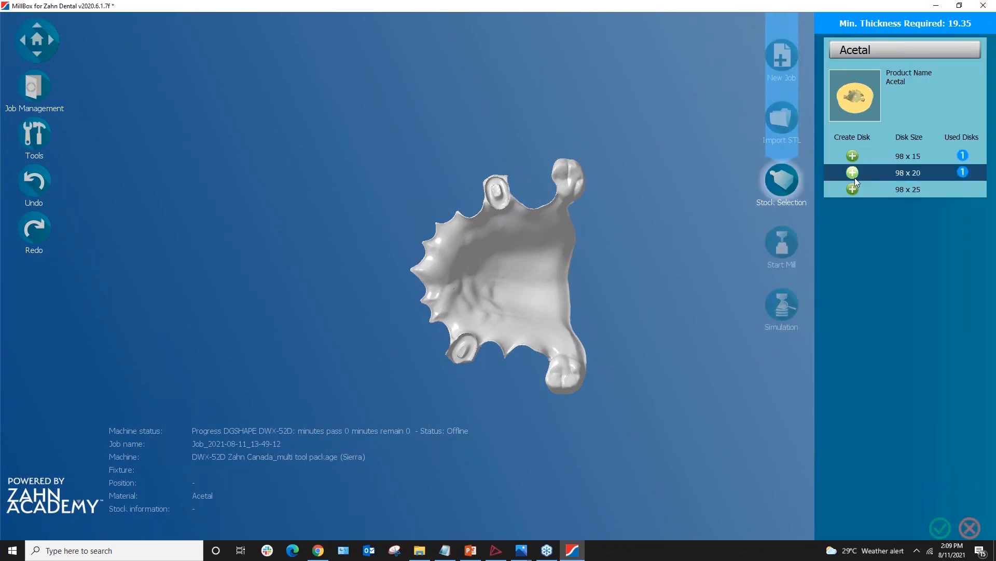
left_click(854, 175)
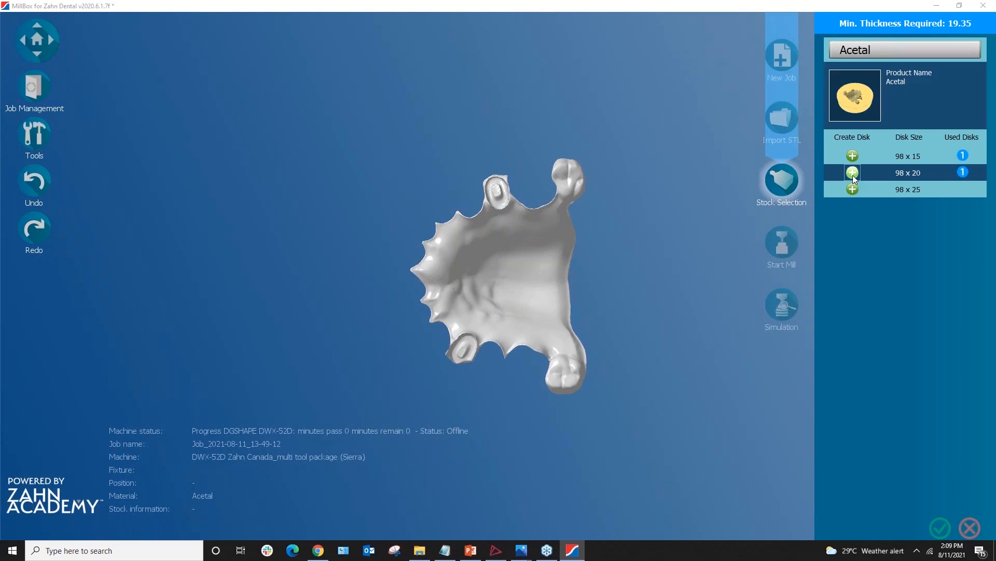
left_click(750, 159)
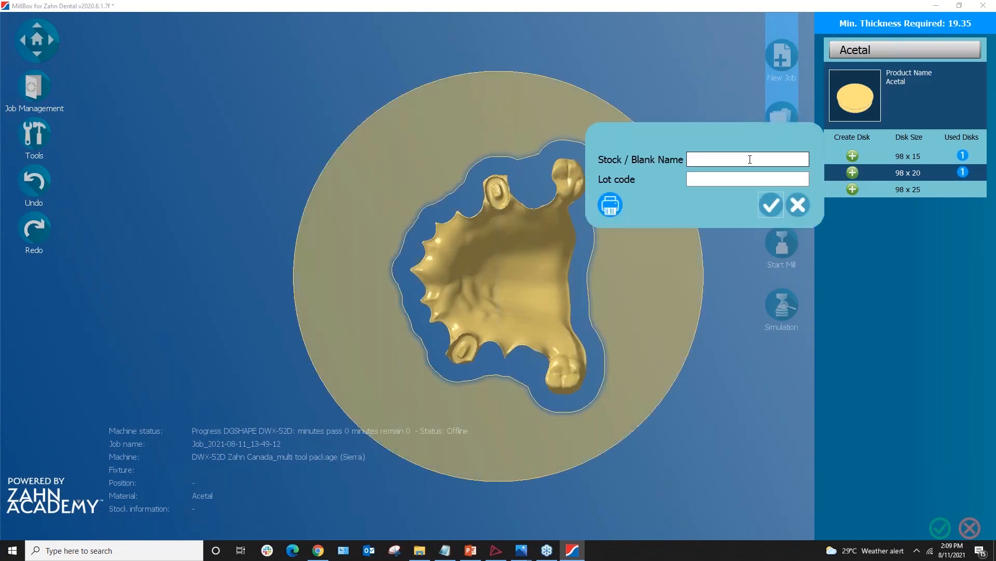
type("Acetal Demo 20mm")
left_click(771, 205)
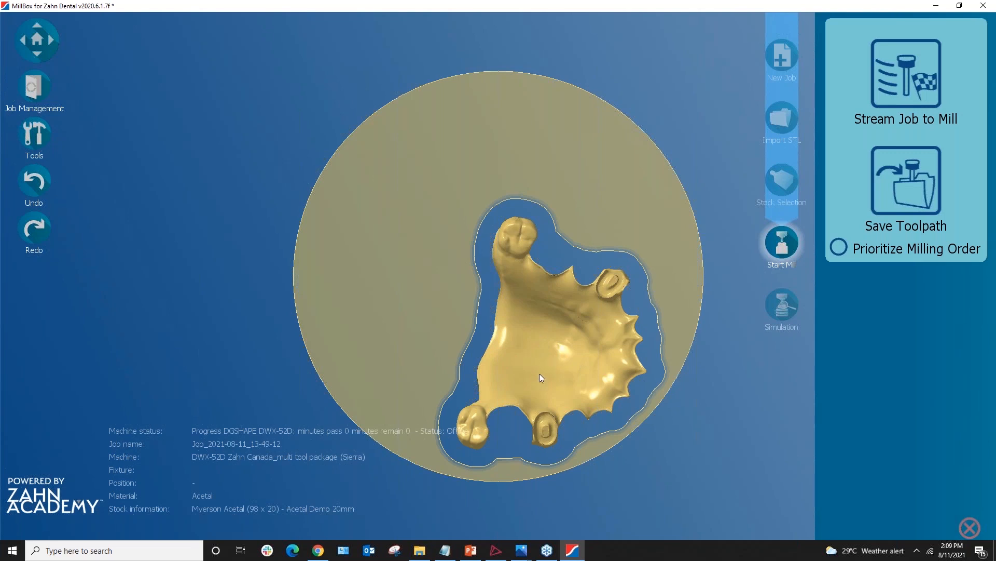
Change the RPD framework's part border offset from 4 to 5
left_click(556, 332)
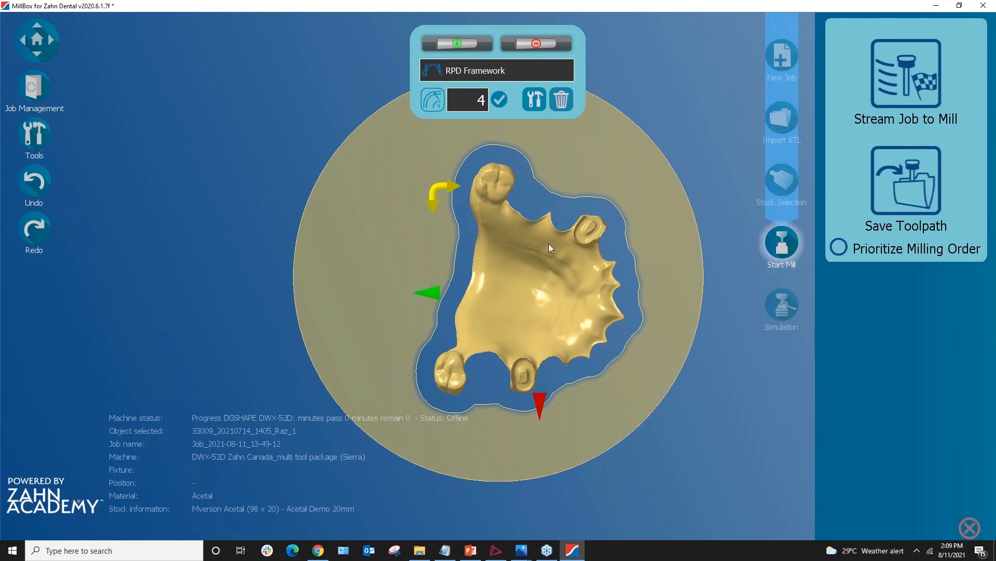
middle_click_drag(556, 331, 488, 273)
scroll(559, 306, "up", 2)
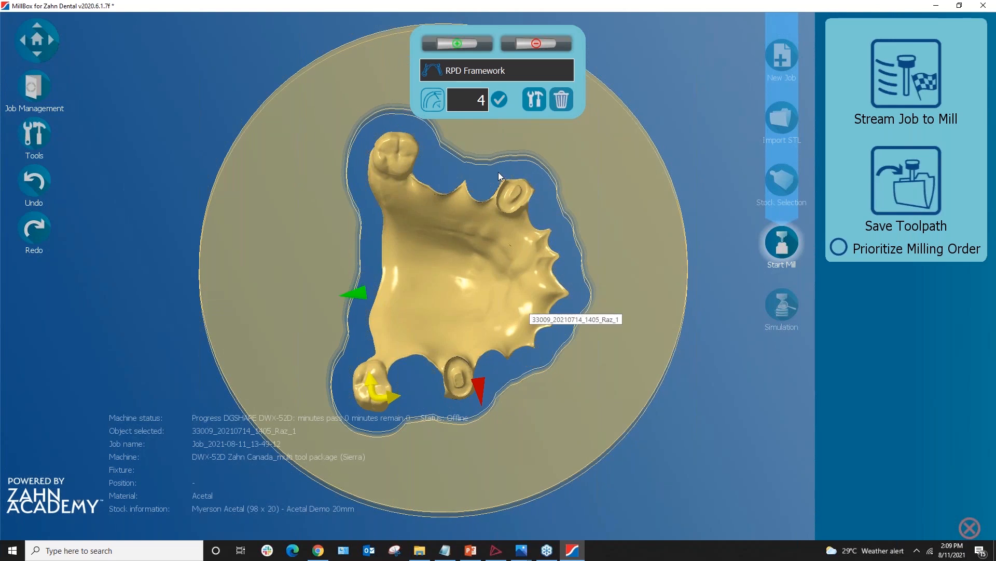
left_click(461, 105)
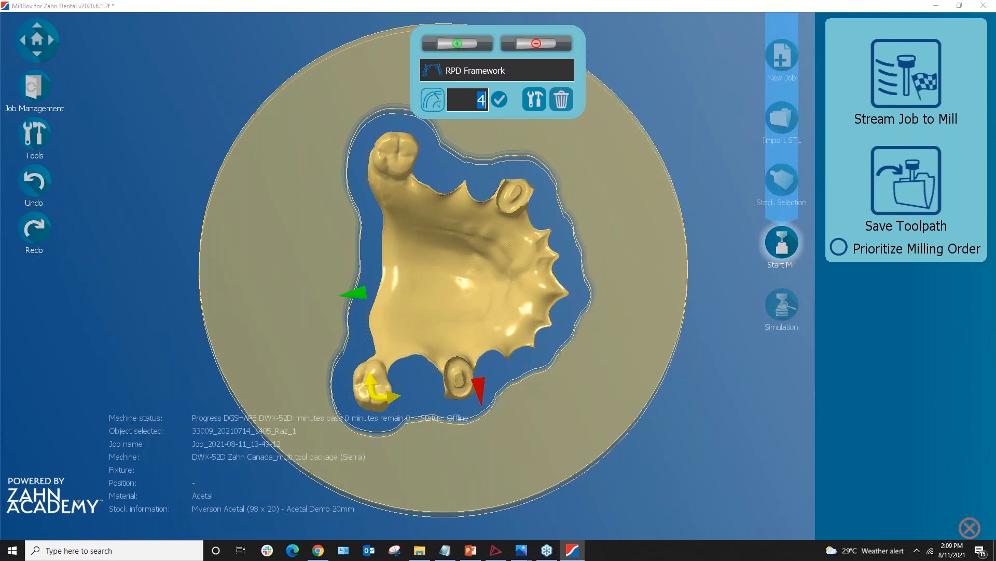
type("5")
key("Return")
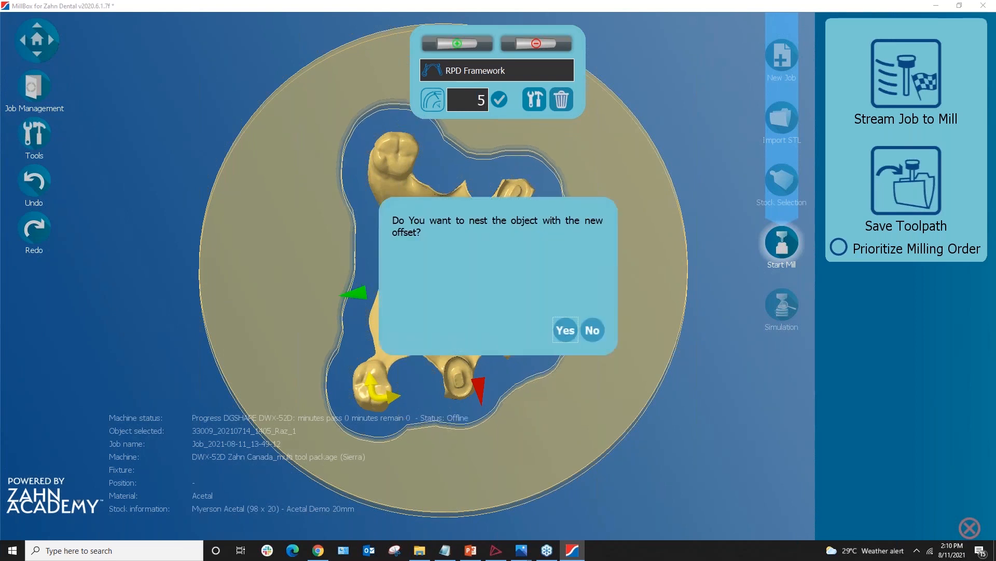
Re-nest with the new offset, then move and rotate the framework inside the Acetal disk
left_click(564, 335)
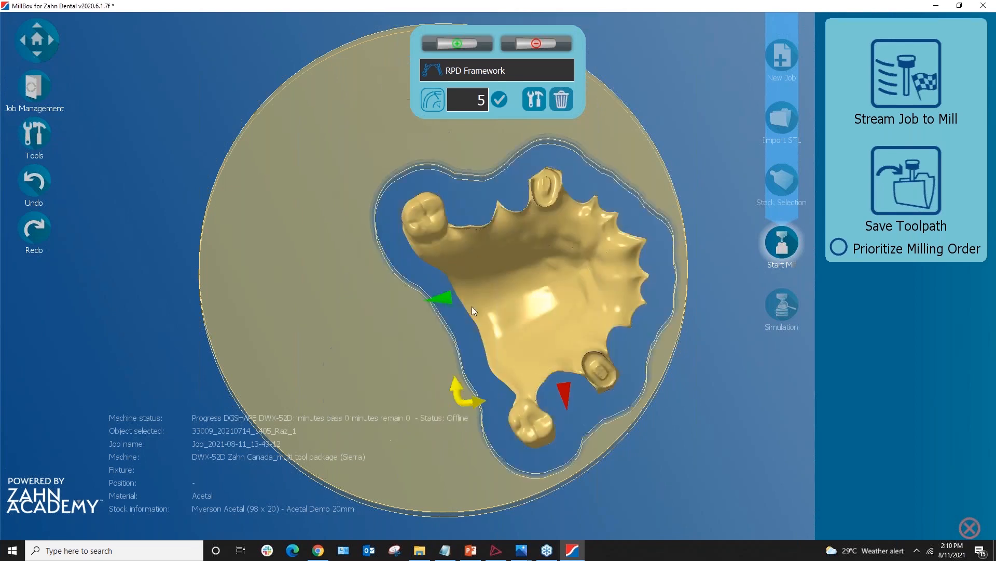
left_click_drag(546, 303, 495, 278)
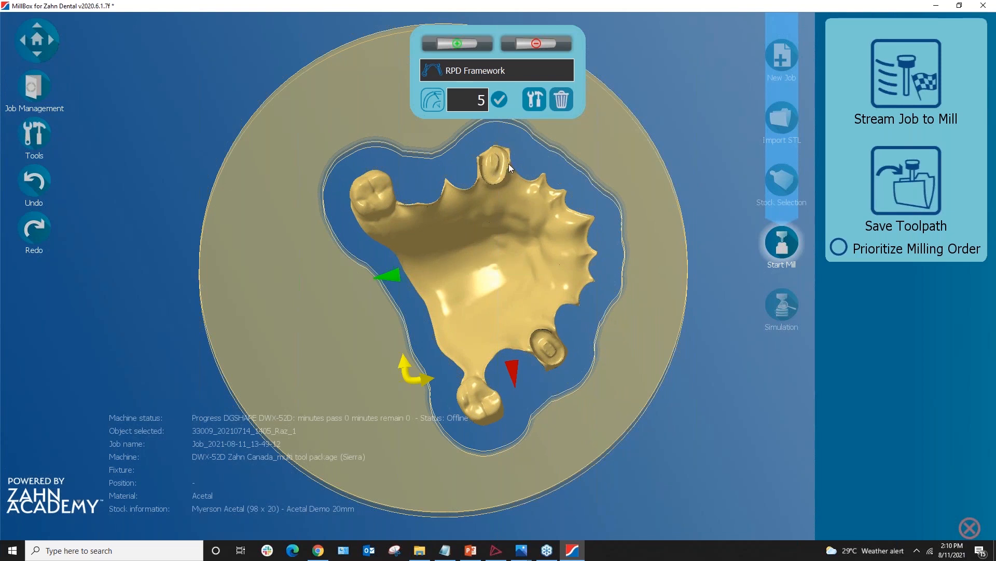
left_click_drag(523, 267, 455, 238)
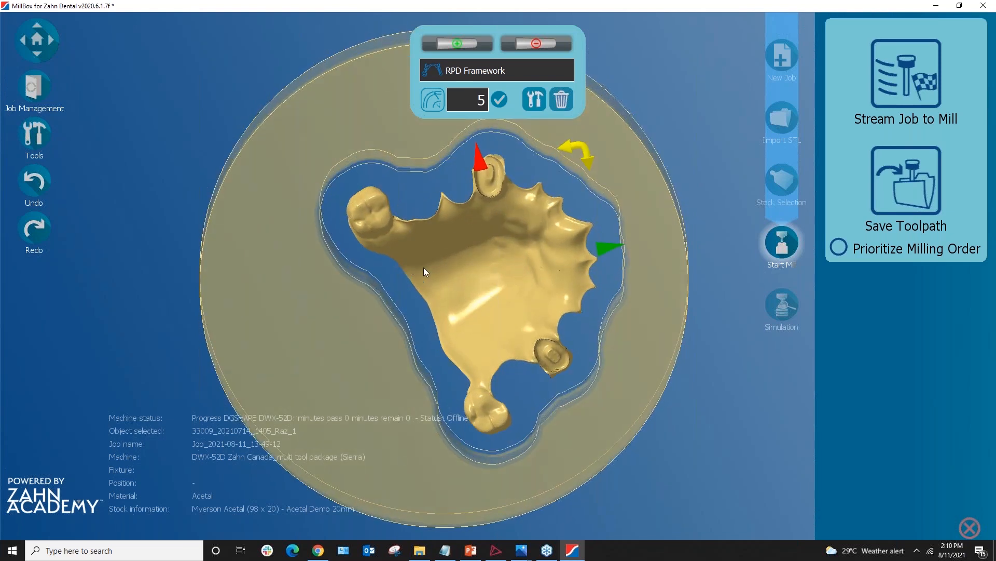
Zoom, pan and orbit the view to inspect the nested framework from several sides
scroll(496, 259, "up", 2)
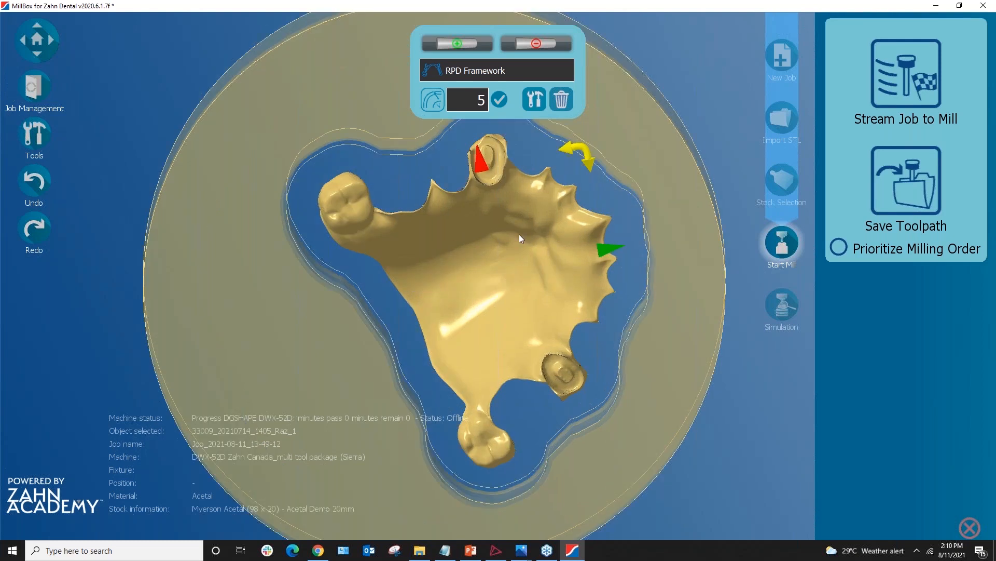
scroll(465, 257, "up", 5)
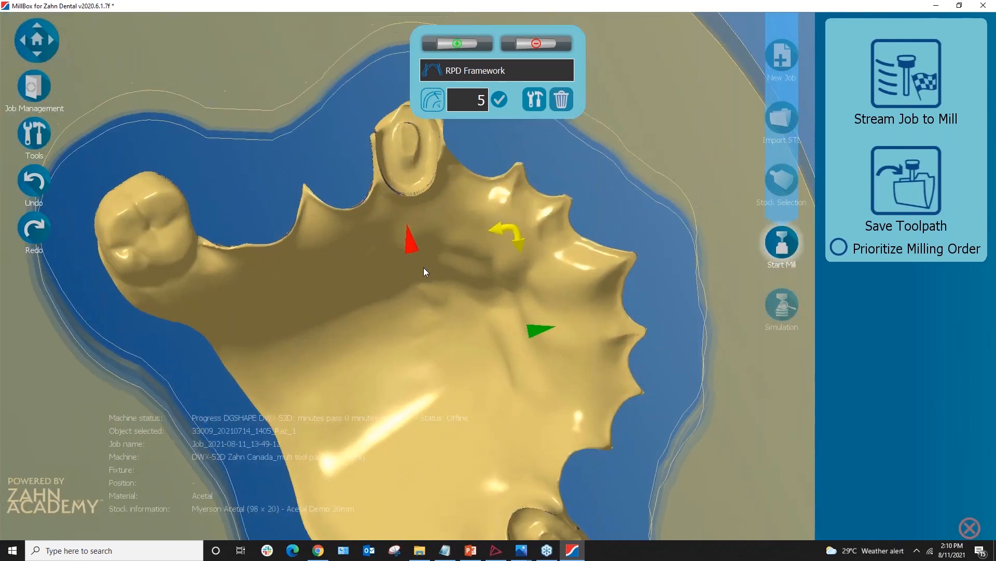
middle_click_drag(423, 267, 429, 295)
right_click_drag(429, 295, 425, 285)
scroll(426, 284, "up", 5)
middle_click_drag(418, 284, 417, 358)
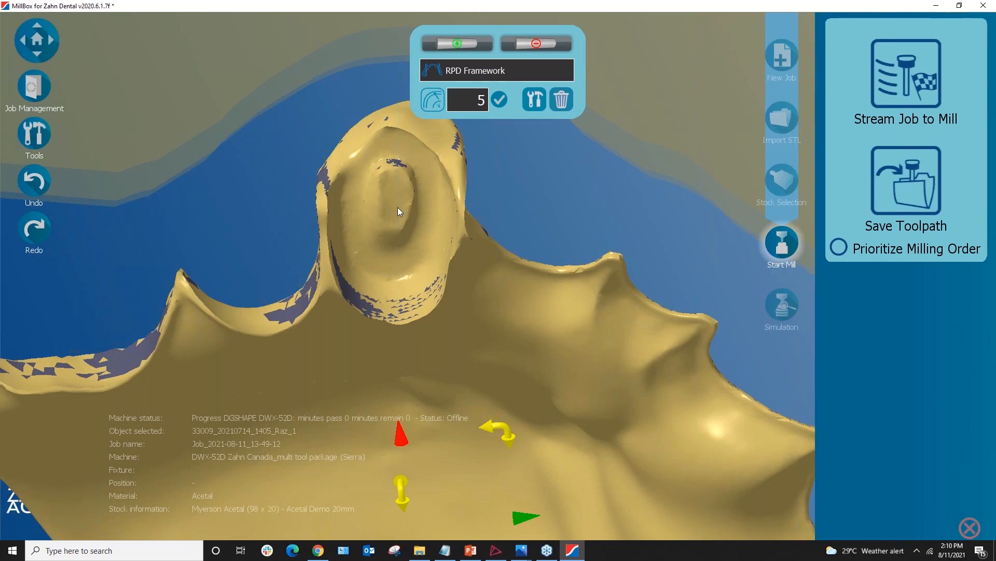
scroll(441, 298, "down", 1)
scroll(441, 298, "up", 3)
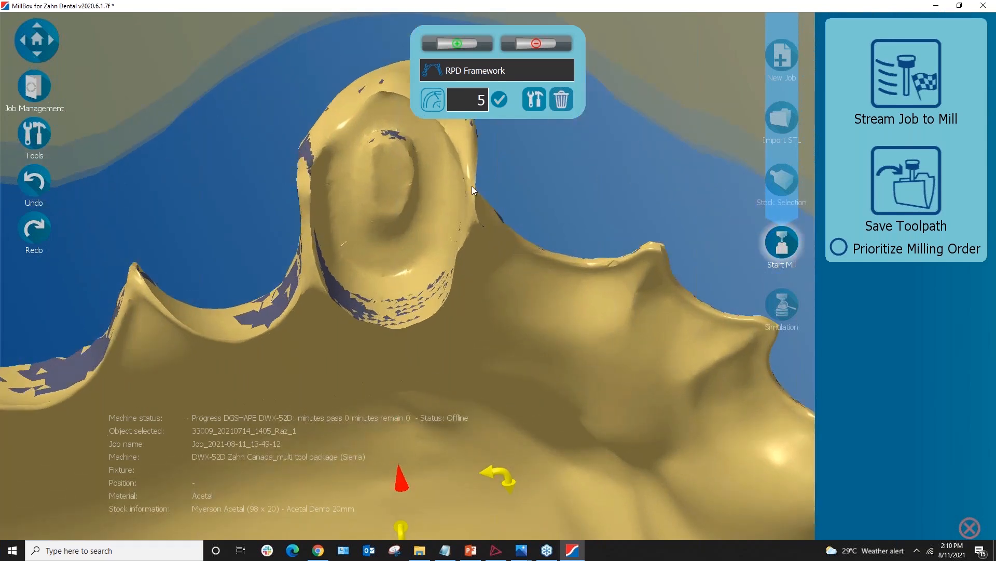
scroll(499, 290, "down", 5)
left_click_drag(435, 133, 463, 276)
scroll(472, 334, "up", 4)
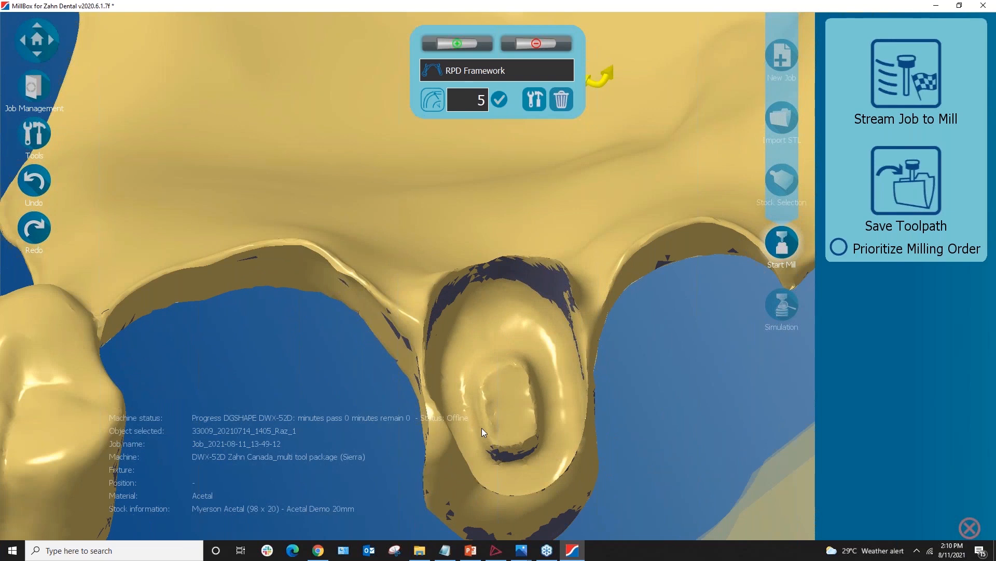
scroll(478, 363, "down", 3)
middle_click_drag(484, 259, 522, 227)
middle_click_drag(521, 325, 510, 400)
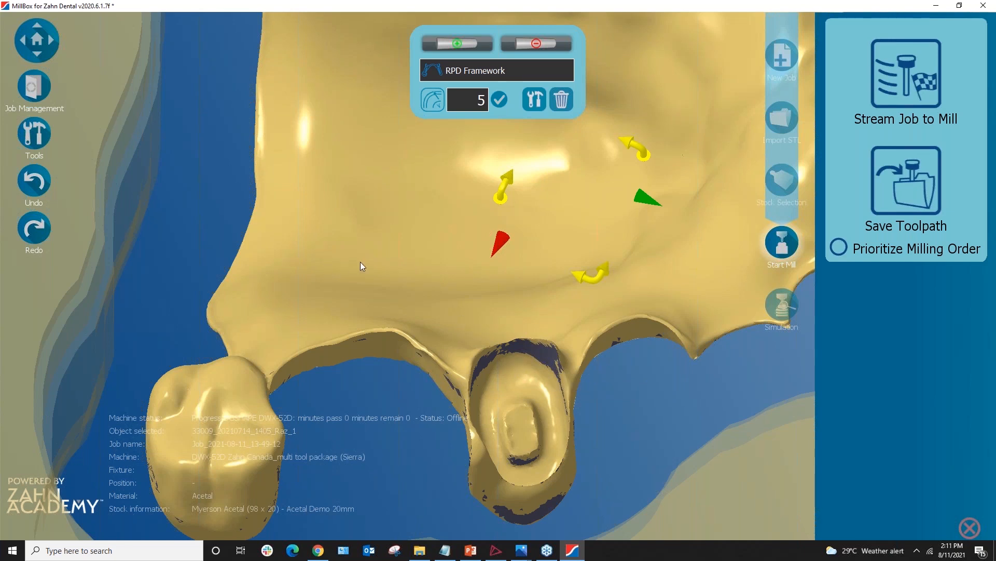
scroll(361, 261, "down", 2)
right_click_drag(409, 227, 175, 136)
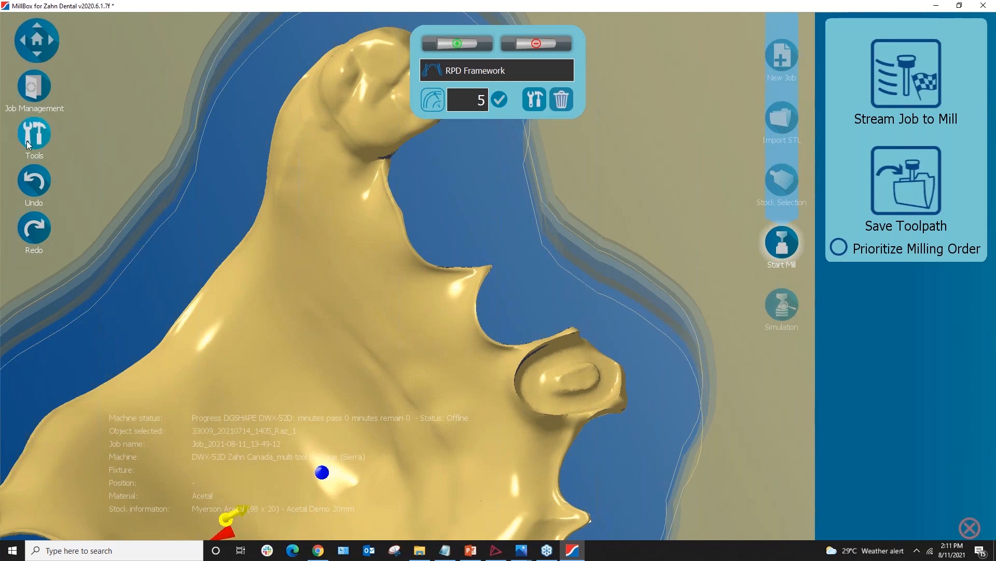
Turn on Milling Zone Designation from Tools, face the clasp ring, and list the zone operation types
left_click(41, 140)
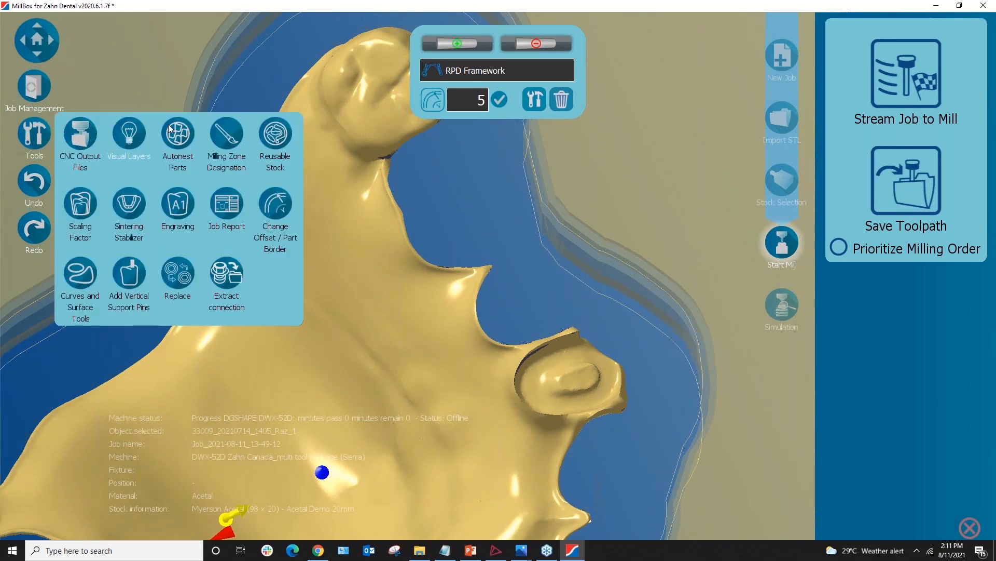
left_click(227, 138)
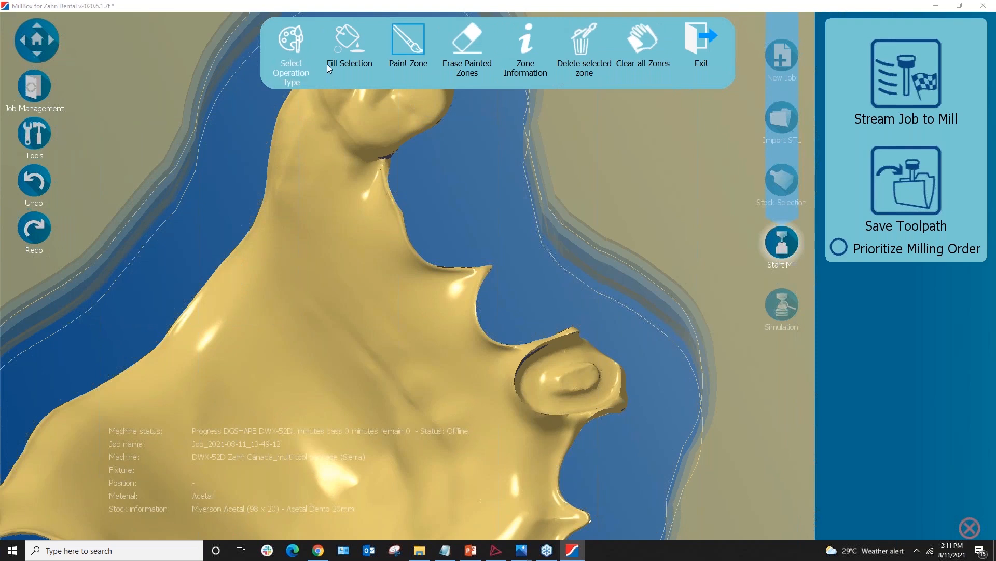
middle_click_drag(441, 335, 349, 288)
scroll(382, 299, "up", 5)
middle_click_drag(487, 193, 481, 303)
scroll(479, 265, "up", 2)
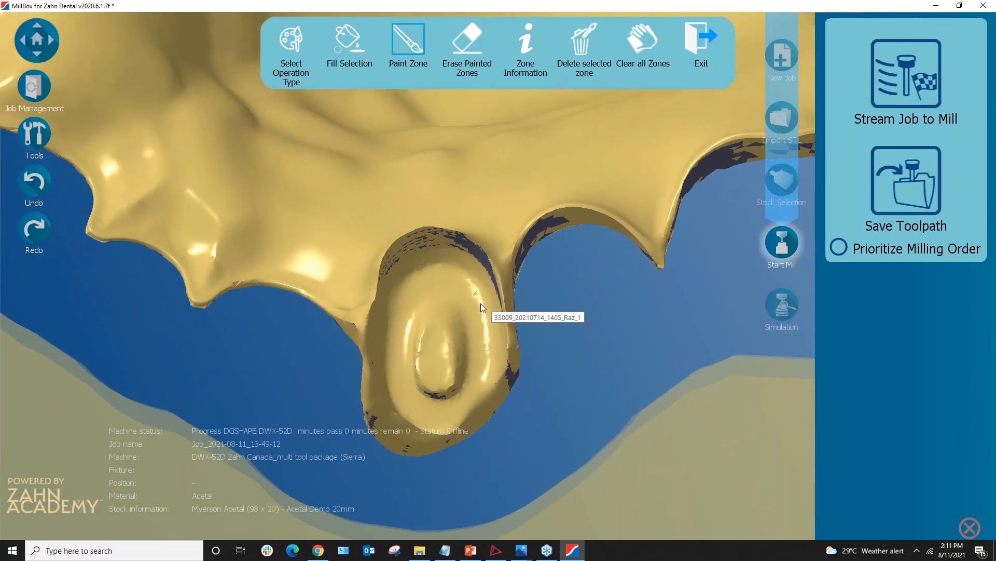
middle_click_drag(500, 288, 487, 315)
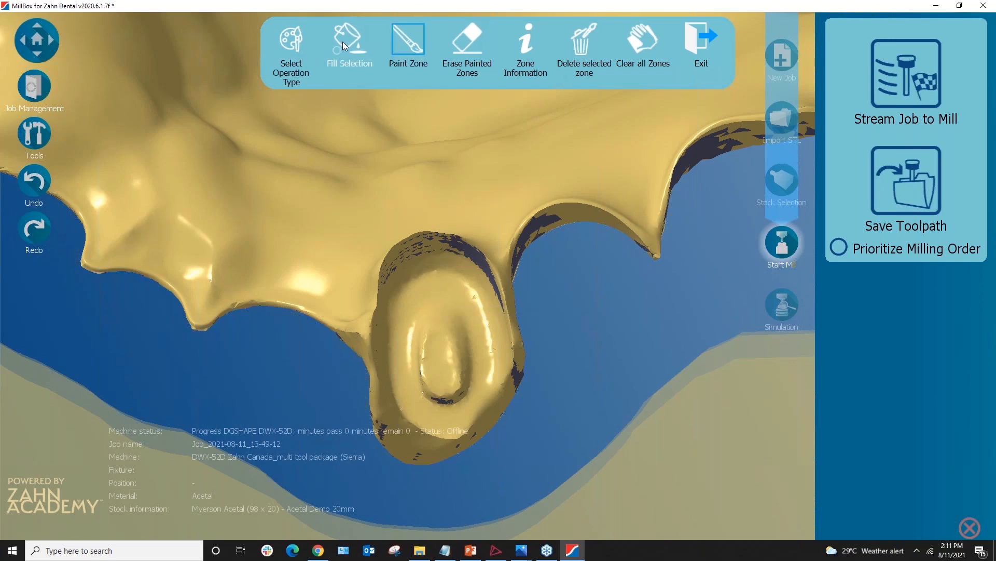
left_click(297, 46)
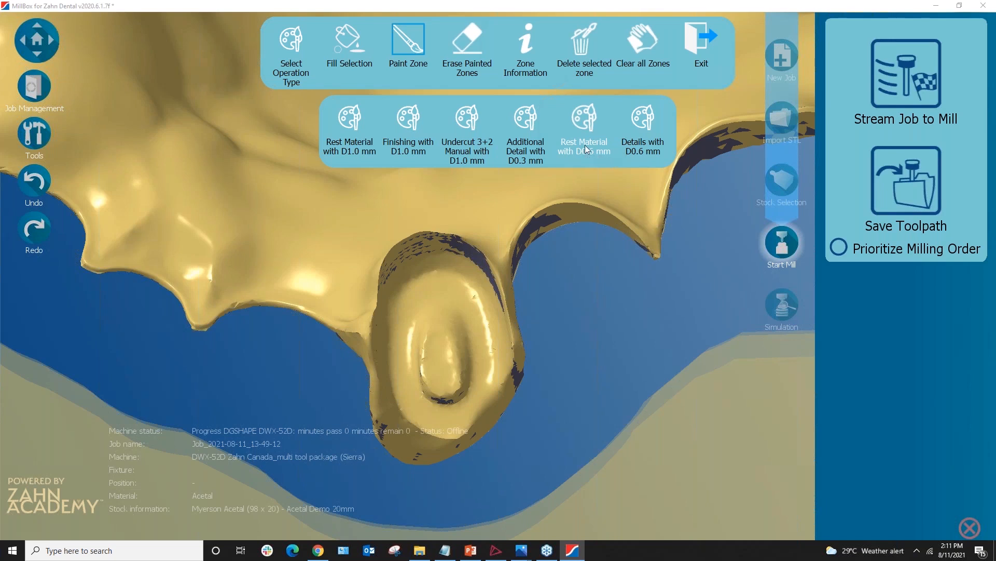
Paint a Rest Material D0.6 mm milling zone over the framework's oval rest area
left_click(586, 128)
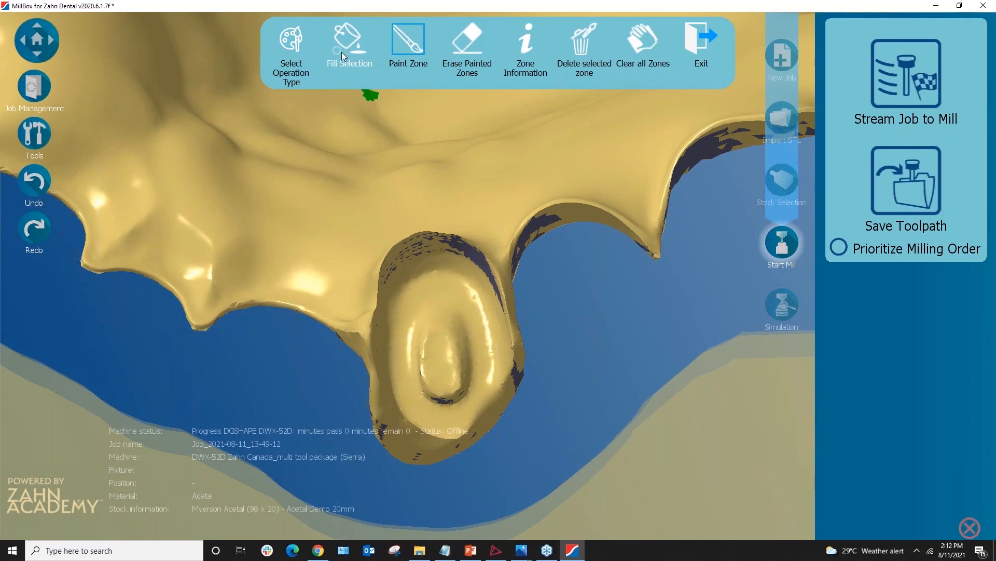
right_click_drag(392, 377, 386, 373)
mouse_move(379, 353)
left_mouse_down()
mouse_move(373, 329)
mouse_move(394, 414)
mouse_move(420, 437)
mouse_move(448, 441)
mouse_move(494, 406)
mouse_move(507, 373)
mouse_move(512, 288)
mouse_move(495, 254)
mouse_move(453, 235)
left_mouse_up()
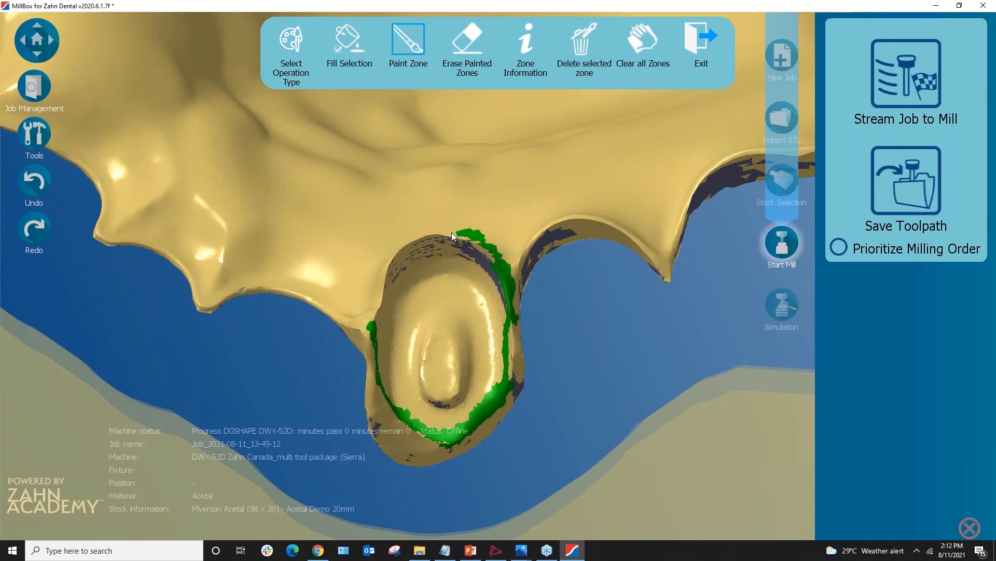
left_click_drag(374, 317, 382, 339)
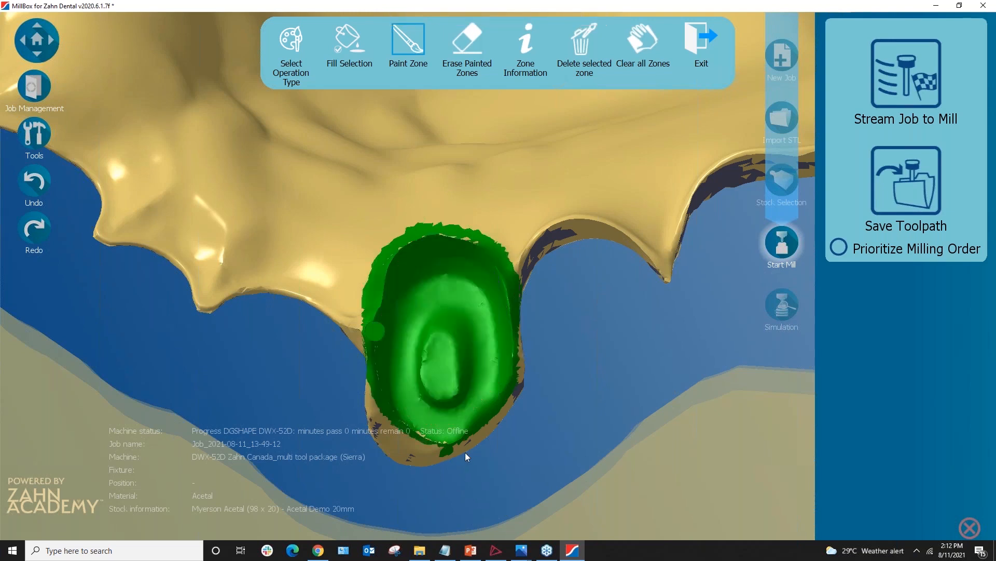
mouse_move(423, 384)
middle_mouse_down()
mouse_move(420, 340)
mouse_move(410, 371)
mouse_move(422, 371)
middle_mouse_up()
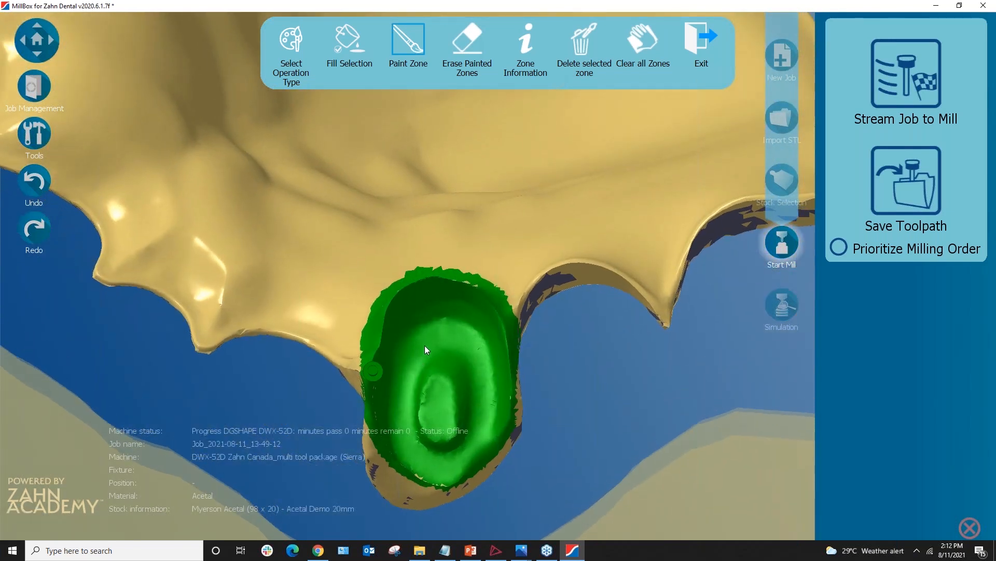
middle_click_drag(456, 366, 460, 324)
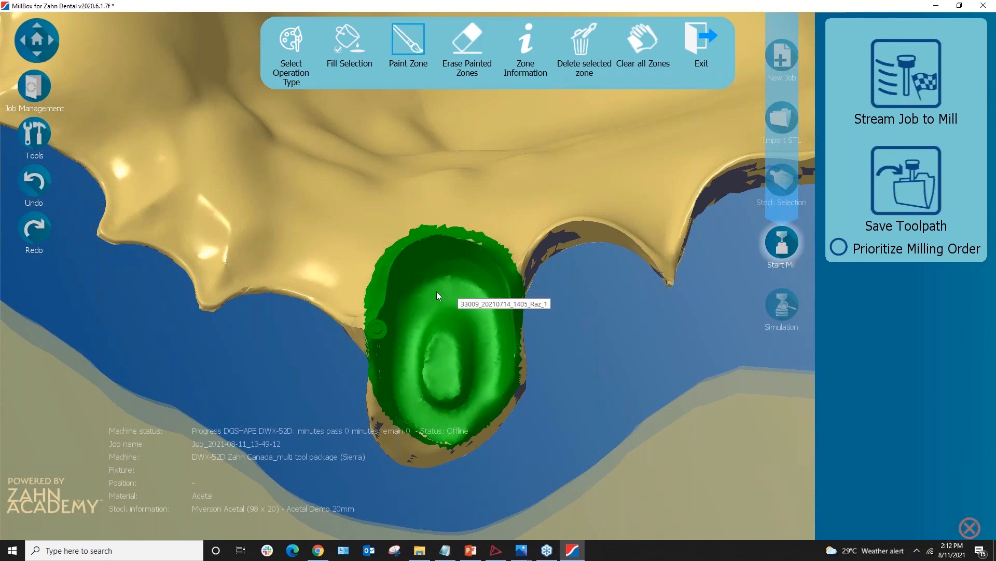
Compare against the framework design in the 3Shape viewer, then return to MillBox
left_click(496, 550)
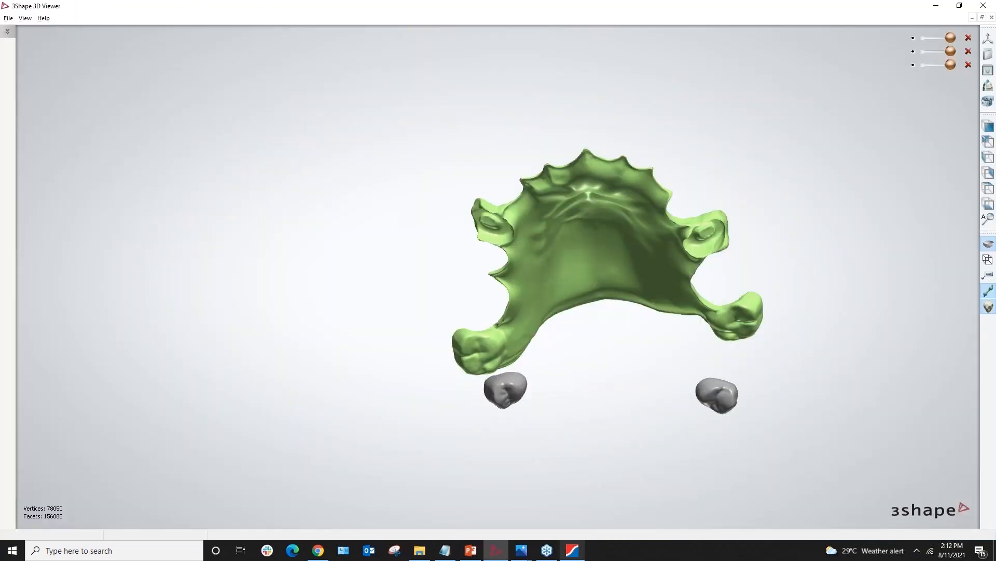
left_click(567, 553)
scroll(487, 319, "down", 2)
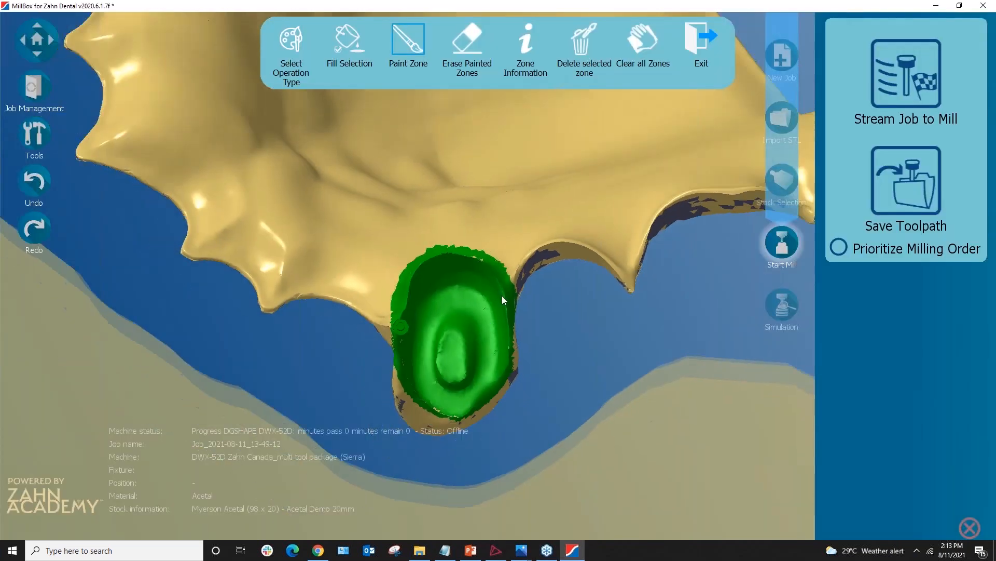
middle_click_drag(502, 295, 516, 460)
Pan to a front view of the model and choose the Rest Material with D0.6 mm zone operation
left_click(513, 223)
mouse_move(514, 224)
middle_mouse_down()
mouse_move(520, 275)
mouse_move(500, 453)
mouse_move(479, 400)
mouse_move(473, 423)
middle_mouse_up()
middle_click_drag(457, 298, 425, 358)
right_click_drag(425, 358, 378, 237)
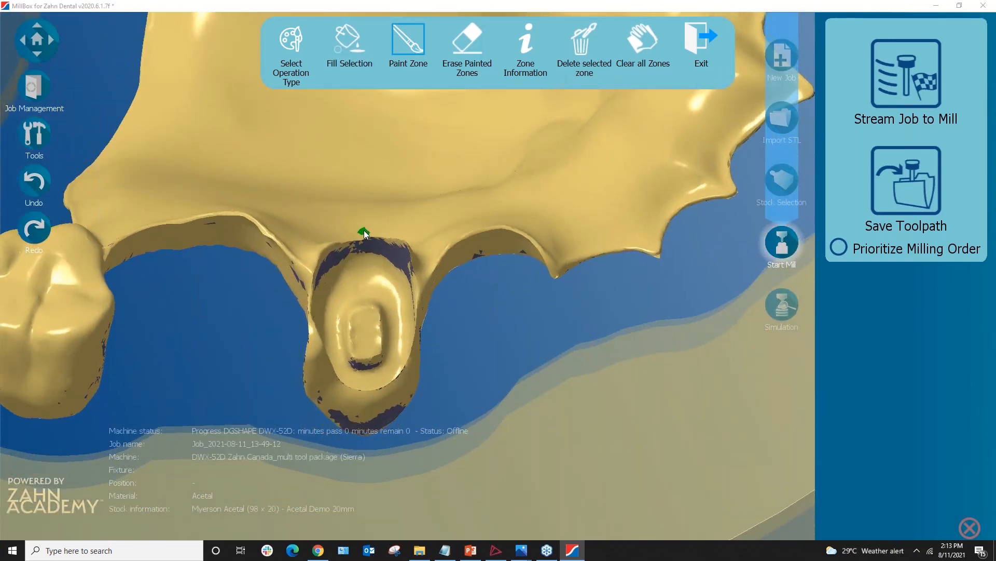
left_click(293, 65)
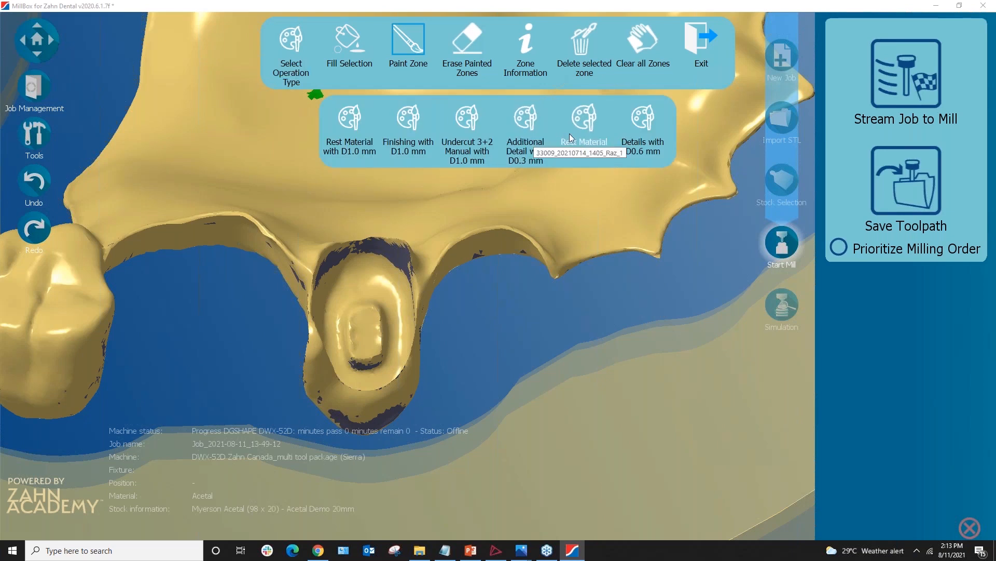
left_click(587, 133)
Paint magenta spots on the abutment ring's inner surface and extend them upward
right_click_drag(428, 177, 400, 204)
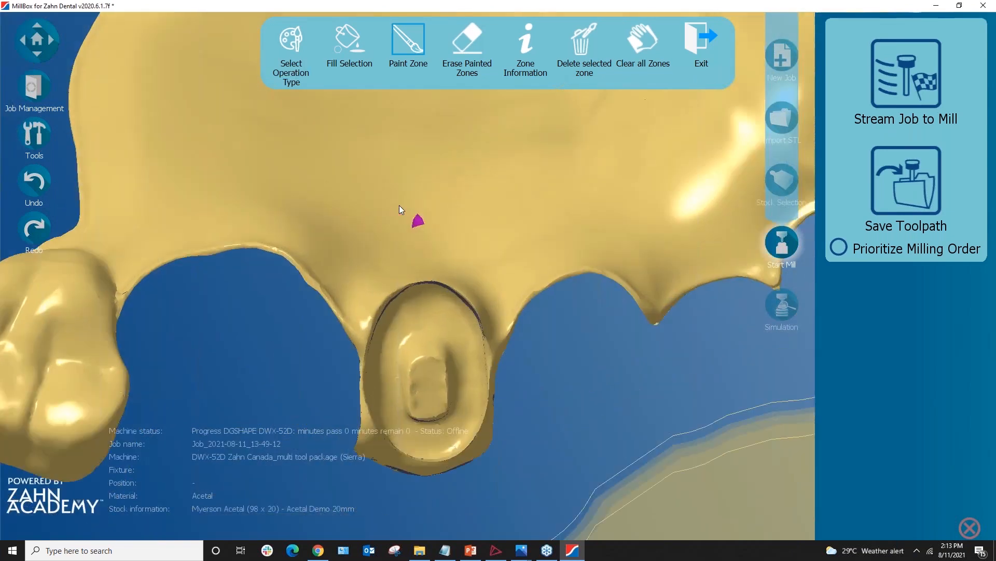
scroll(399, 205, "up", 5)
right_click_drag(404, 97, 391, 282)
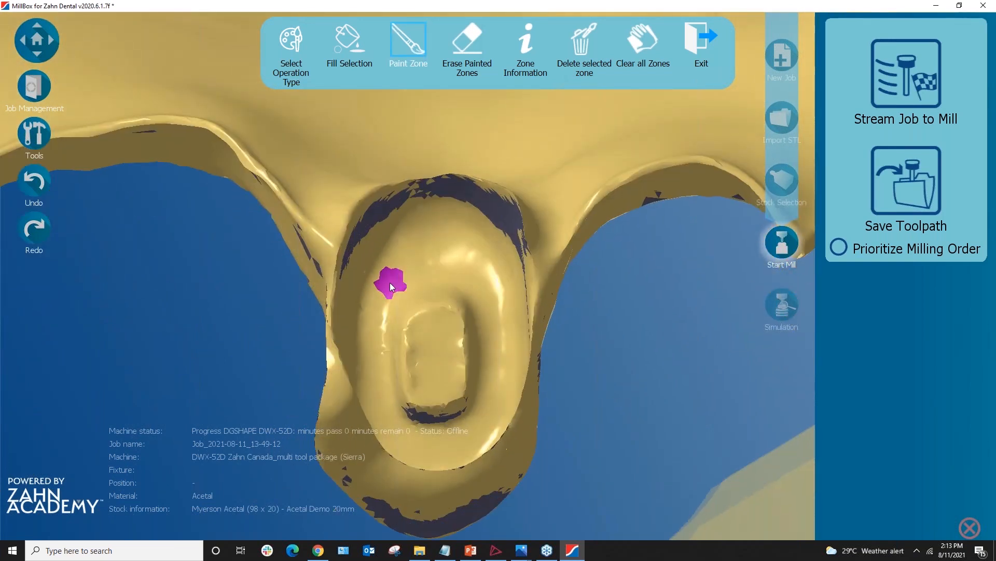
left_click(380, 288)
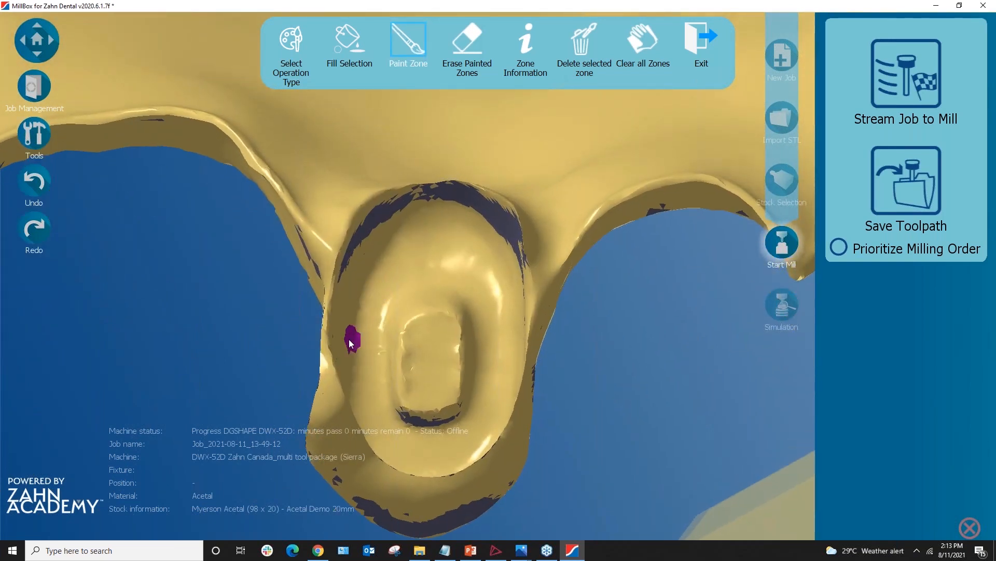
left_click_drag(352, 334, 370, 270)
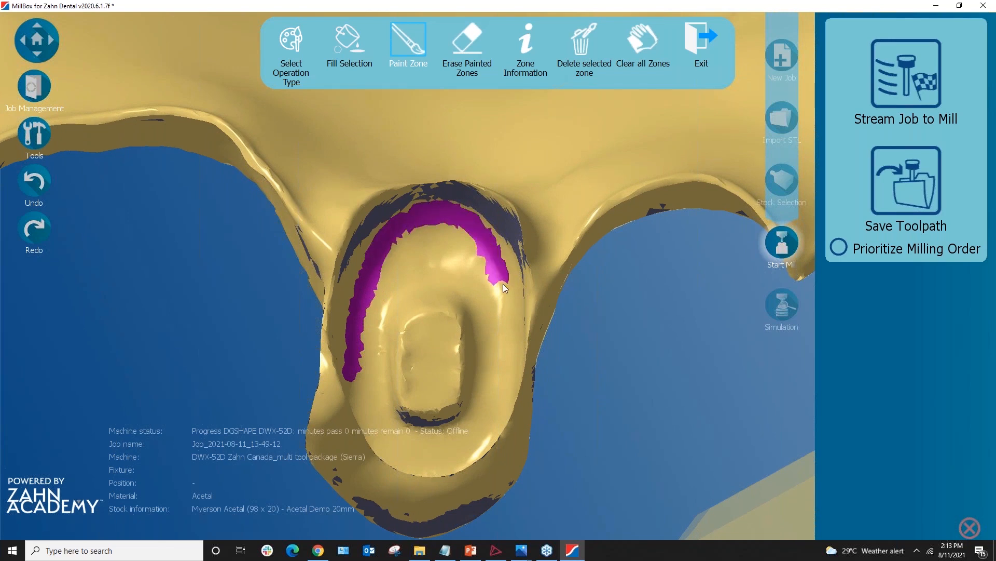
Paint magenta over the preparation's right and left walls and bottom rim, then zoom out
mouse_move(514, 328)
left_mouse_down()
mouse_move(529, 347)
mouse_move(540, 301)
mouse_move(515, 232)
left_mouse_up()
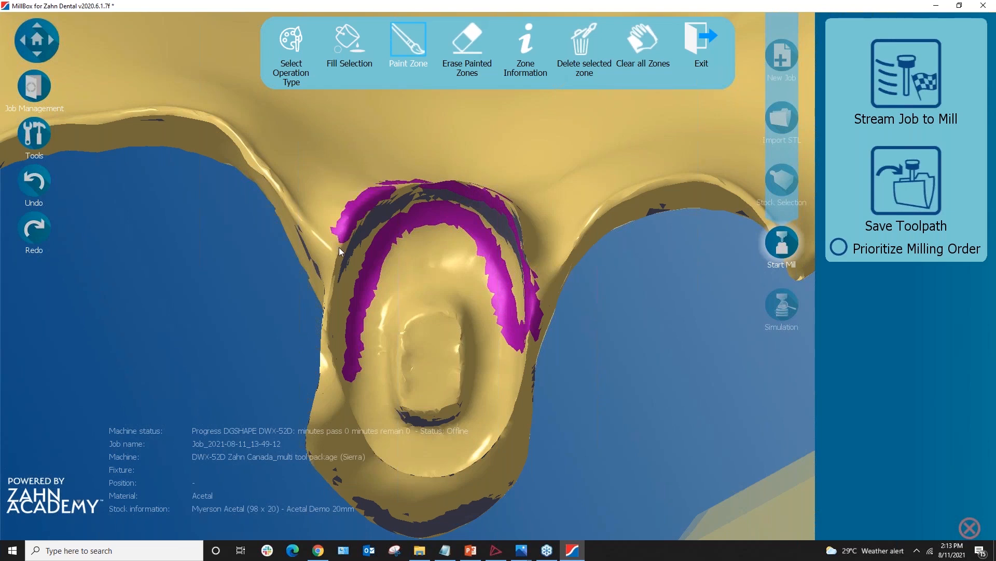
left_click_drag(504, 225, 405, 198)
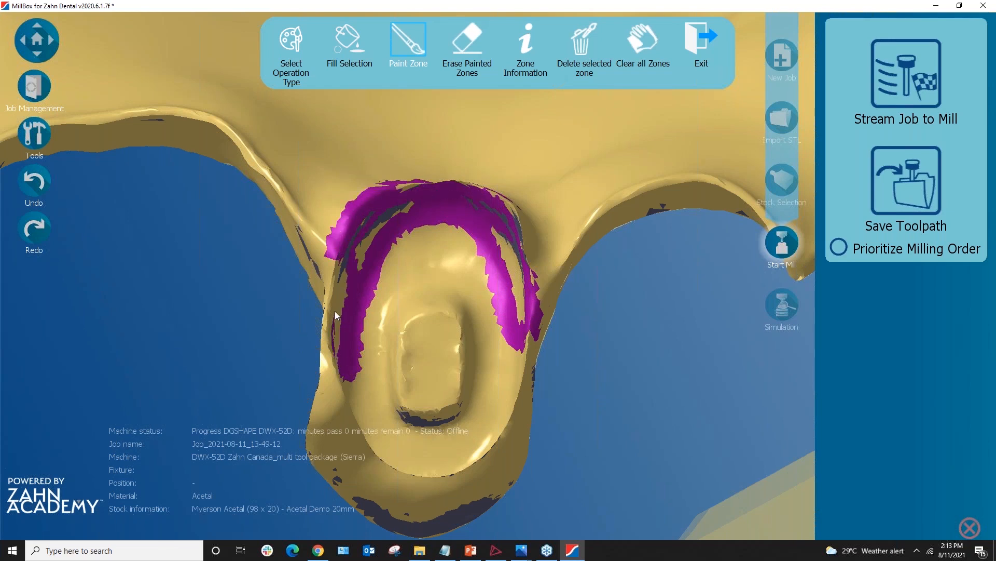
mouse_move(340, 253)
left_mouse_down()
mouse_move(336, 347)
mouse_move(347, 283)
mouse_move(333, 360)
left_mouse_up()
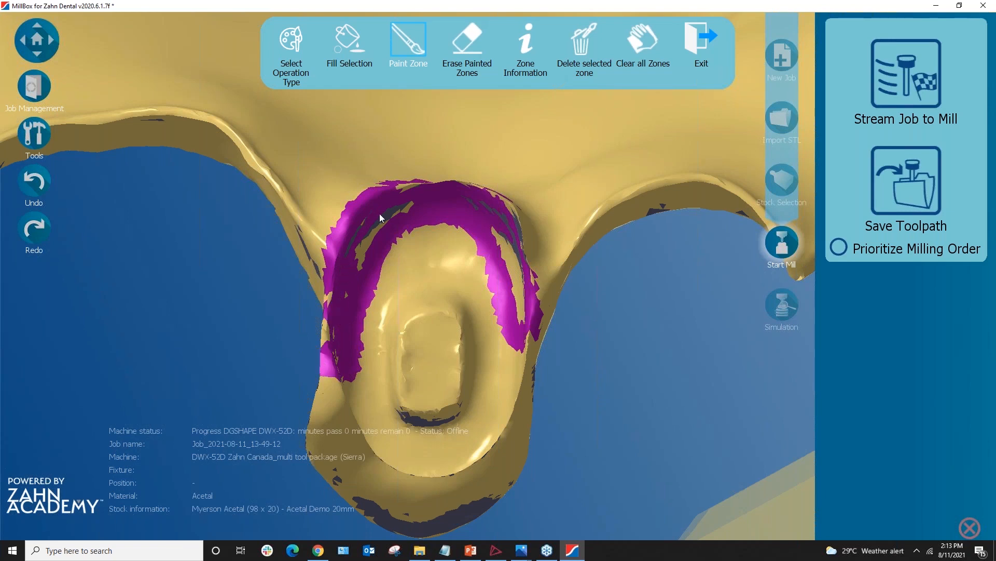
mouse_move(480, 232)
left_mouse_down()
mouse_move(503, 255)
mouse_move(532, 327)
mouse_move(529, 239)
mouse_move(455, 189)
mouse_move(527, 251)
mouse_move(477, 188)
mouse_move(384, 196)
left_mouse_up()
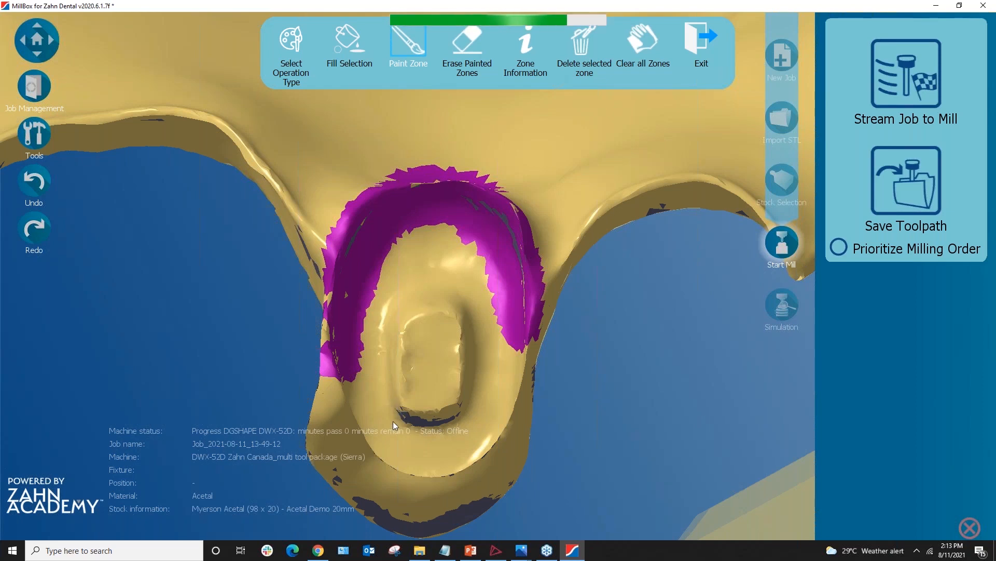
mouse_move(401, 422)
left_mouse_down()
mouse_move(391, 434)
mouse_move(402, 413)
mouse_move(433, 428)
mouse_move(401, 415)
left_mouse_up()
mouse_move(461, 423)
left_mouse_down()
mouse_move(423, 439)
mouse_move(398, 418)
mouse_move(402, 397)
mouse_move(410, 400)
left_mouse_up()
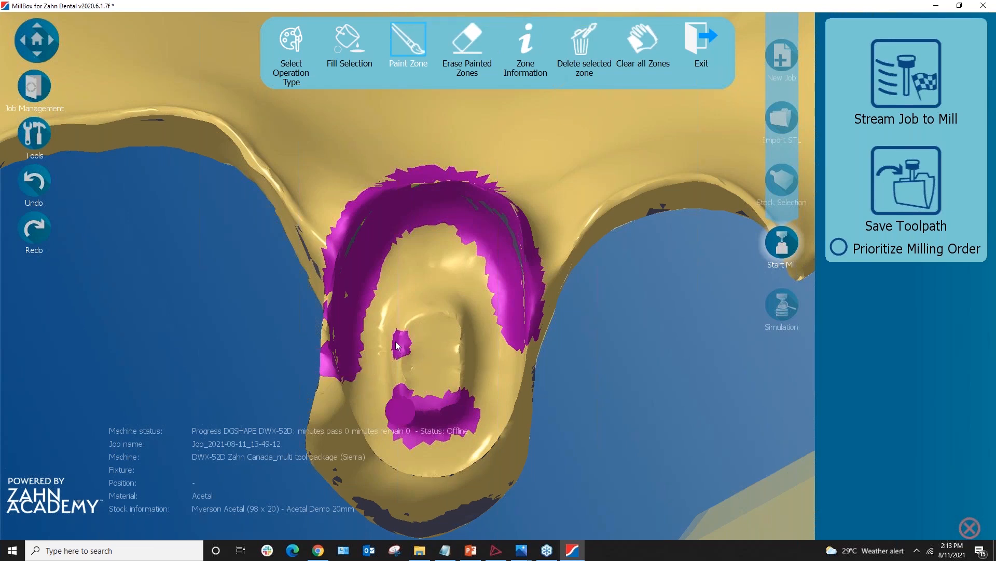
scroll(405, 343, "down", 2)
scroll(441, 342, "down", 3)
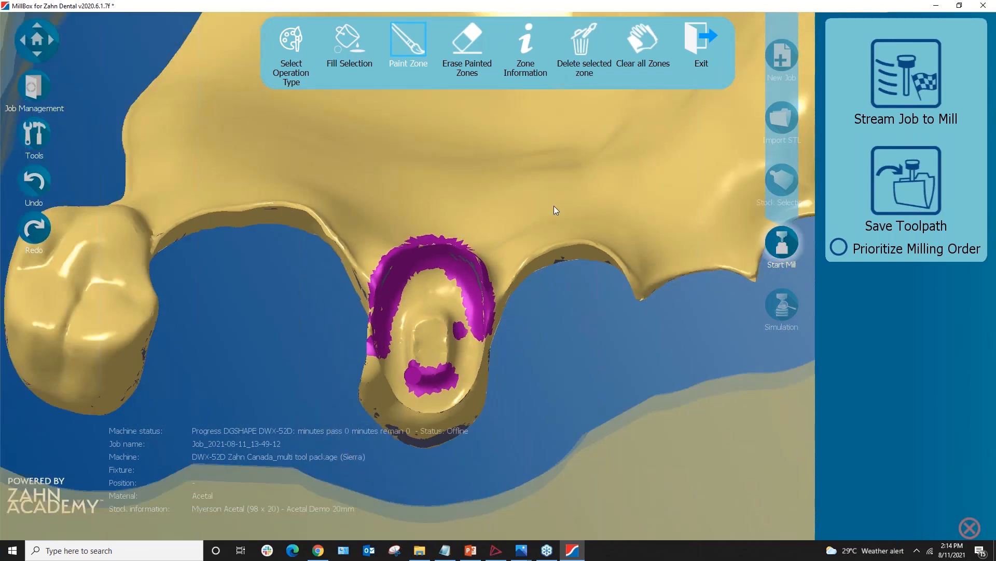
Exit zone painting and bring the whole arch into view inside the disc
left_click(697, 48)
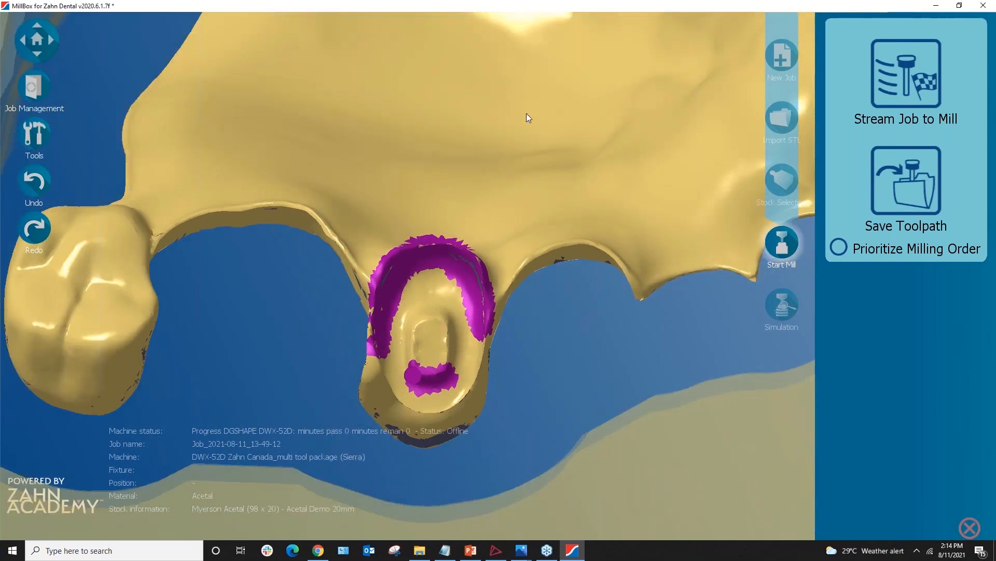
scroll(486, 305, "down", 5)
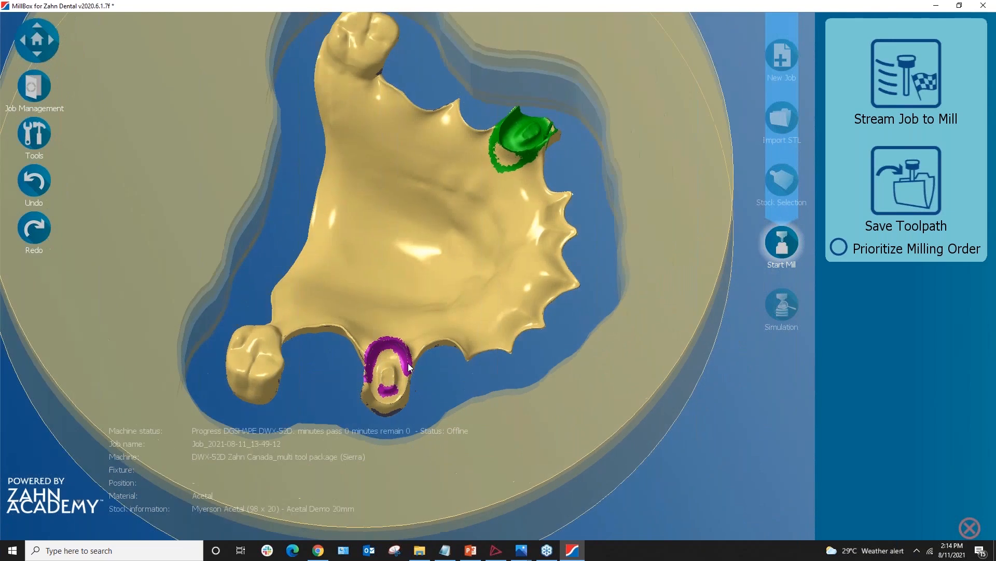
right_click_drag(408, 363, 435, 376)
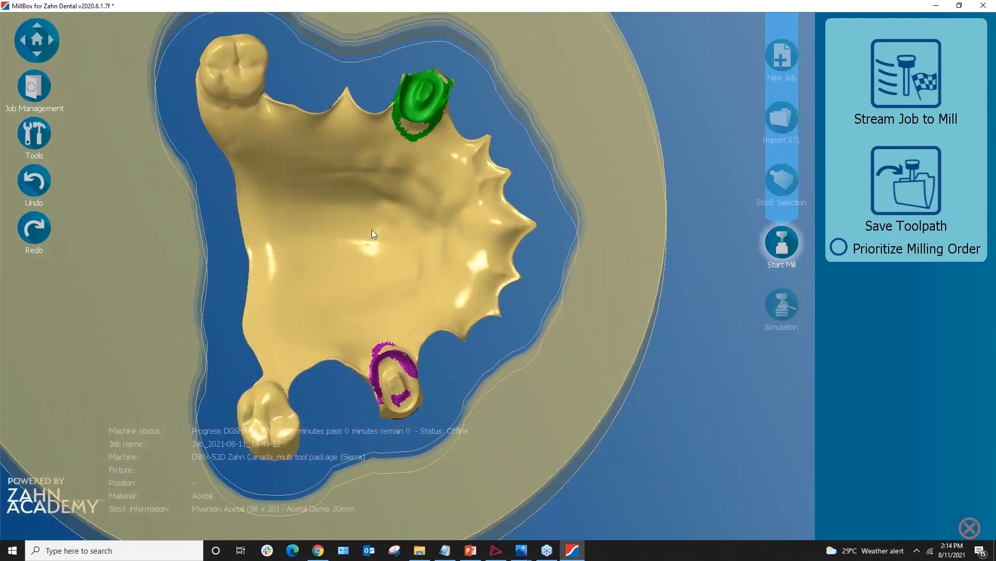
scroll(380, 242, "up", 3)
middle_click_drag(380, 242, 465, 295)
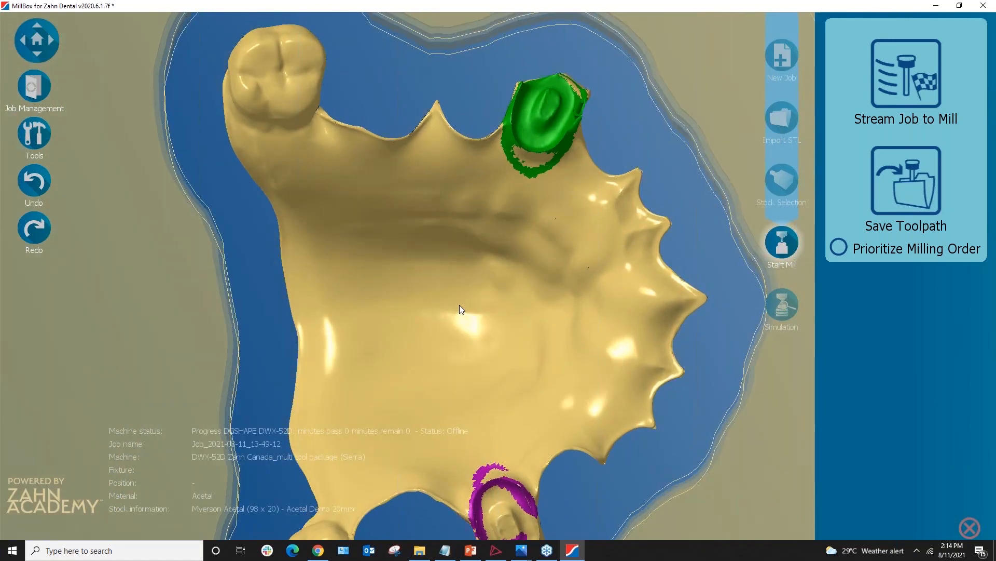
scroll(459, 304, "down", 3)
scroll(459, 300, "down", 2)
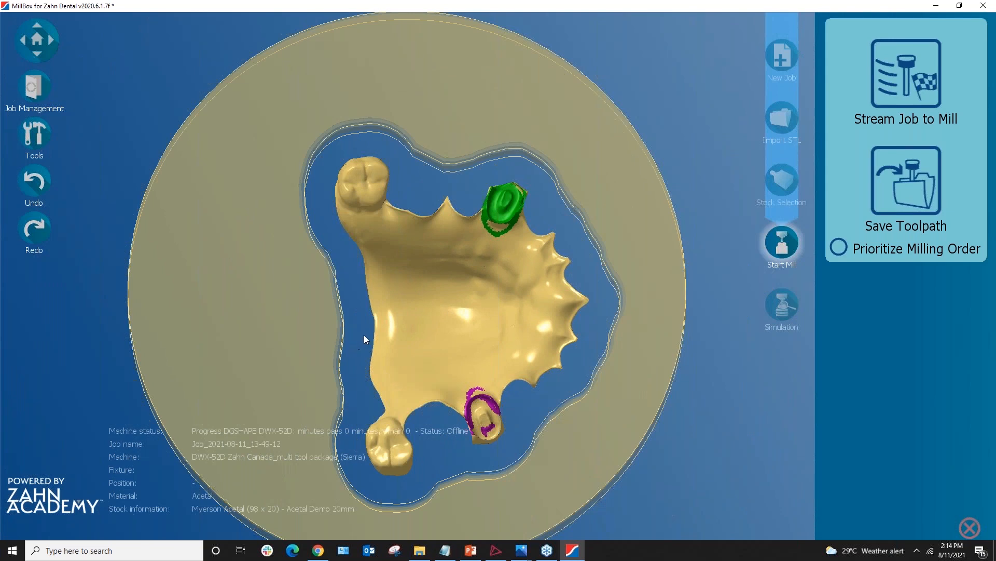
Select the RPD Framework to show its placement settings, Angle B 22.64 and Angle A 12.83
right_click_drag(449, 368, 366, 220)
right_click_drag(379, 340, 382, 390)
middle_click_drag(397, 319, 434, 188)
left_click(429, 240)
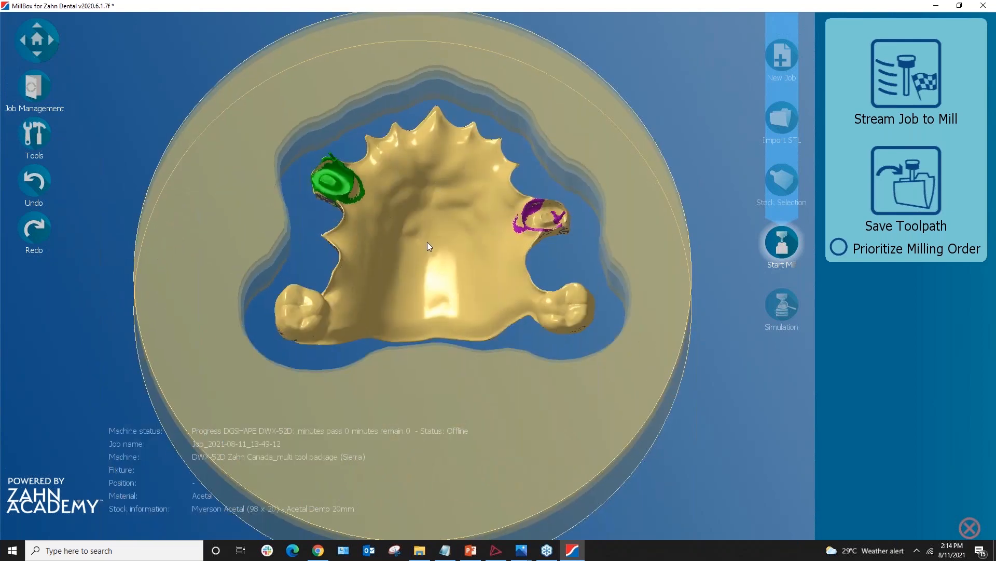
right_click_drag(406, 261, 408, 147)
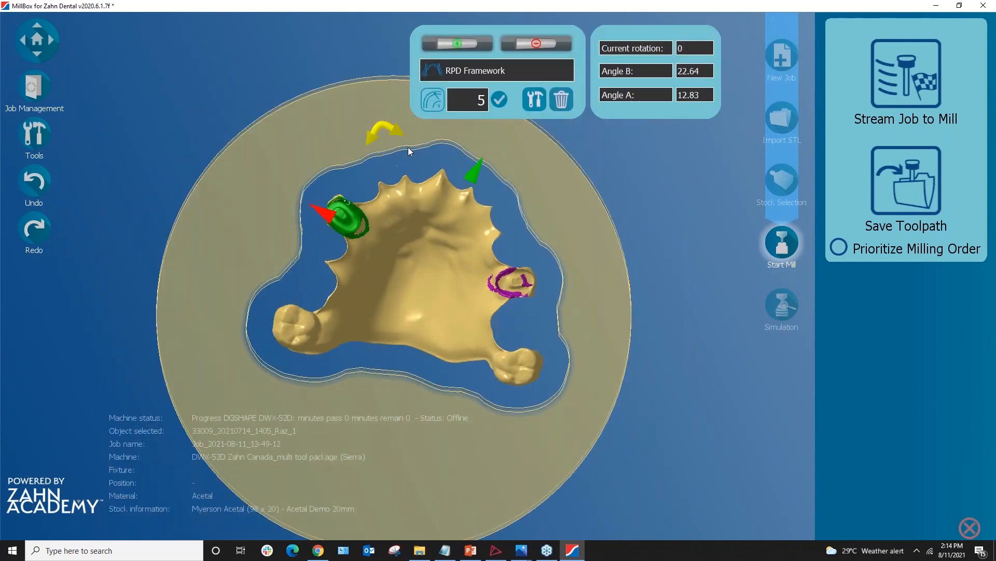
Start adding rectangular support pins and orient the view onto the denture edge
left_click(455, 46)
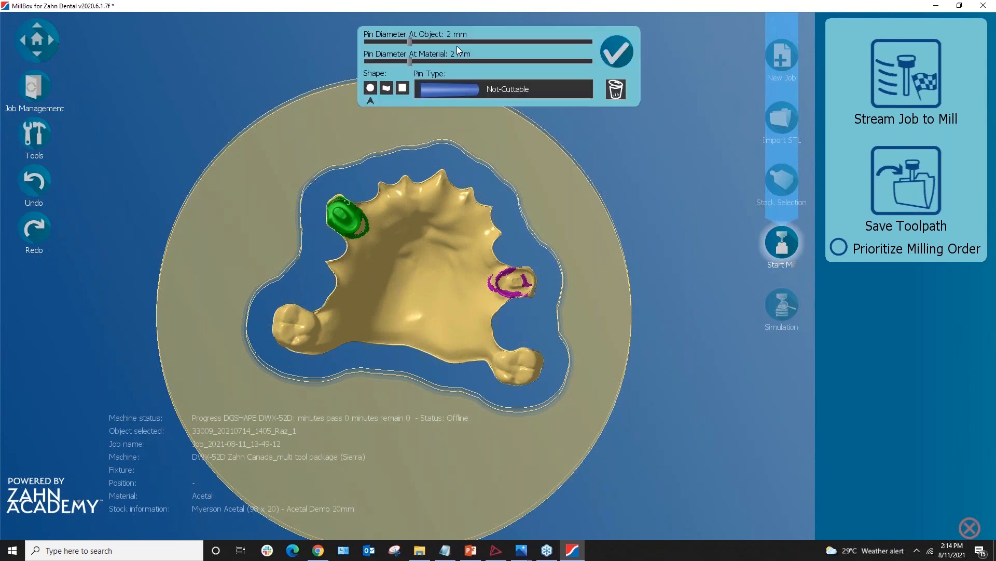
left_click(386, 89)
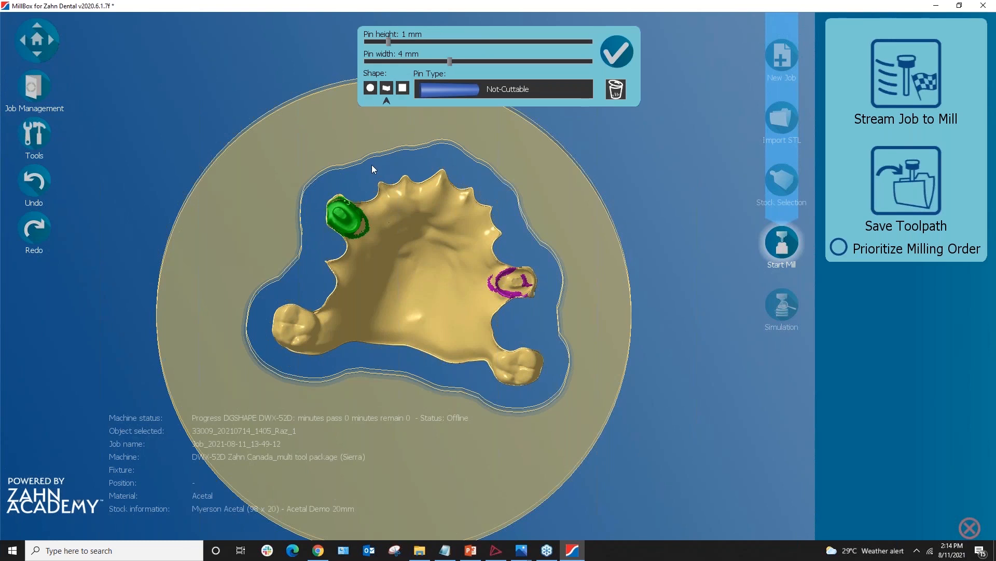
right_click_drag(457, 221, 450, 251)
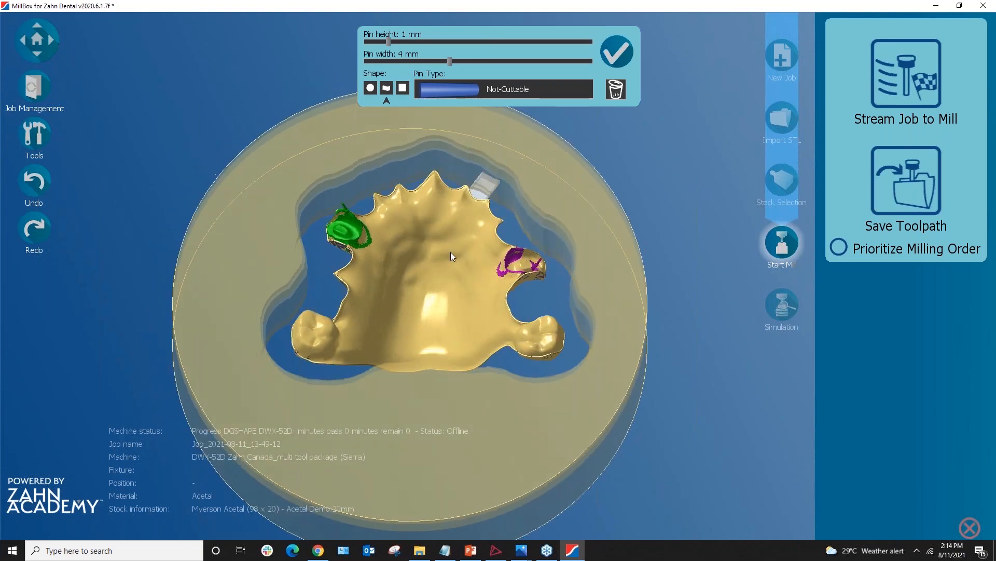
mouse_move(386, 352)
right_mouse_down()
mouse_move(390, 336)
mouse_move(387, 353)
right_mouse_up()
scroll(394, 374, "up", 5)
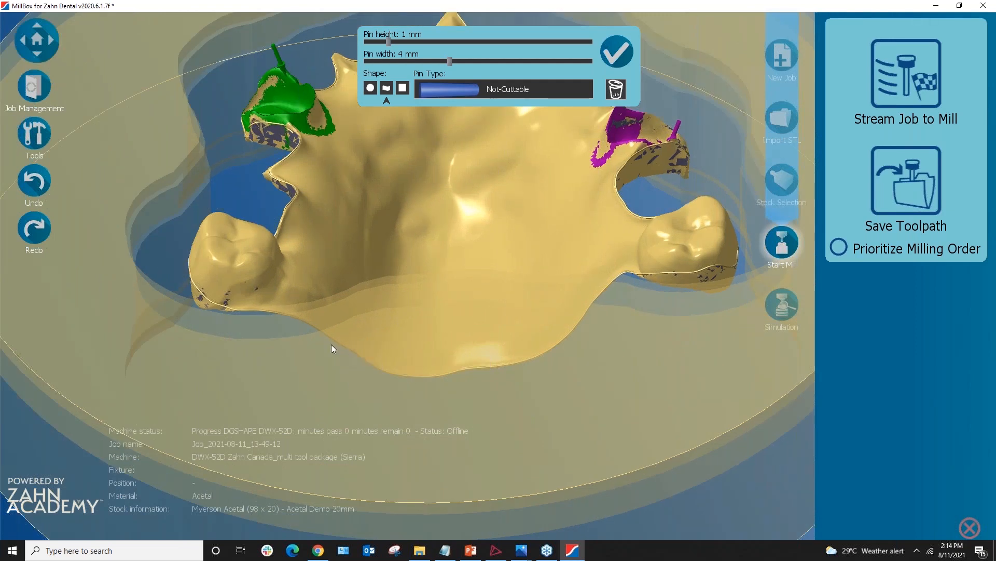
mouse_move(318, 328)
right_mouse_down()
mouse_move(311, 344)
mouse_move(328, 315)
right_mouse_up()
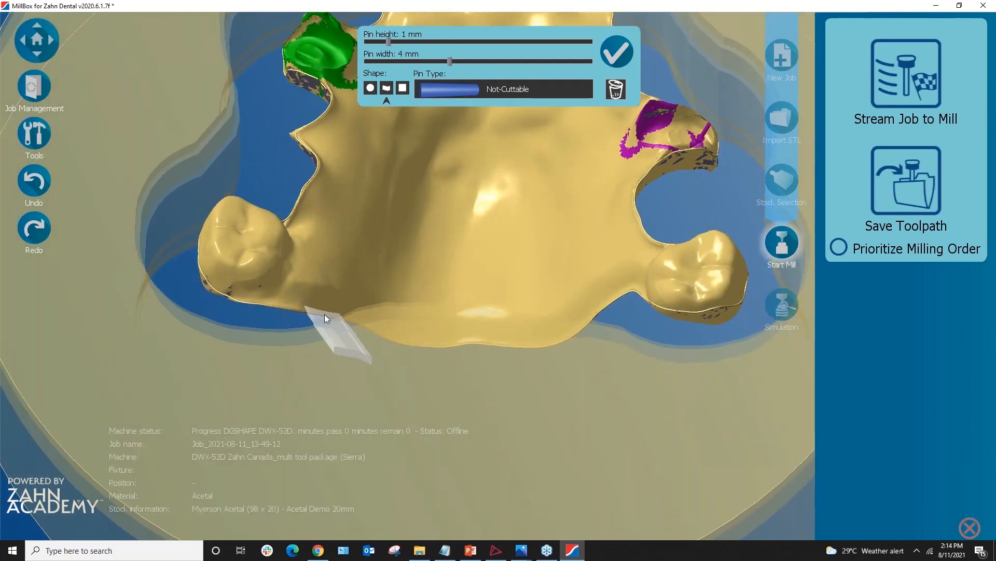
right_click_drag(417, 344, 478, 351)
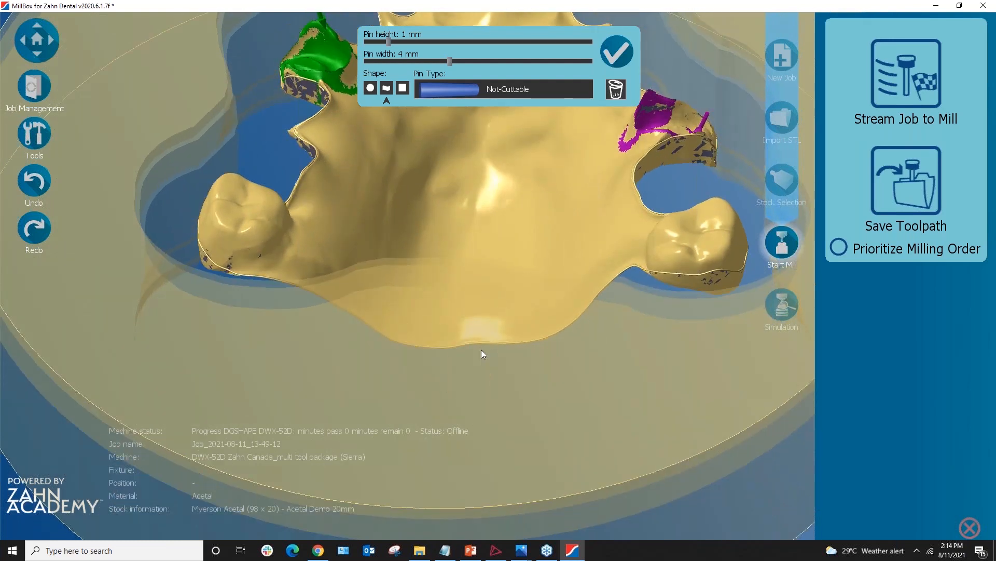
Place five 1 mm by 4 mm rectangular pins along the denture edges and confirm them
left_click(482, 345)
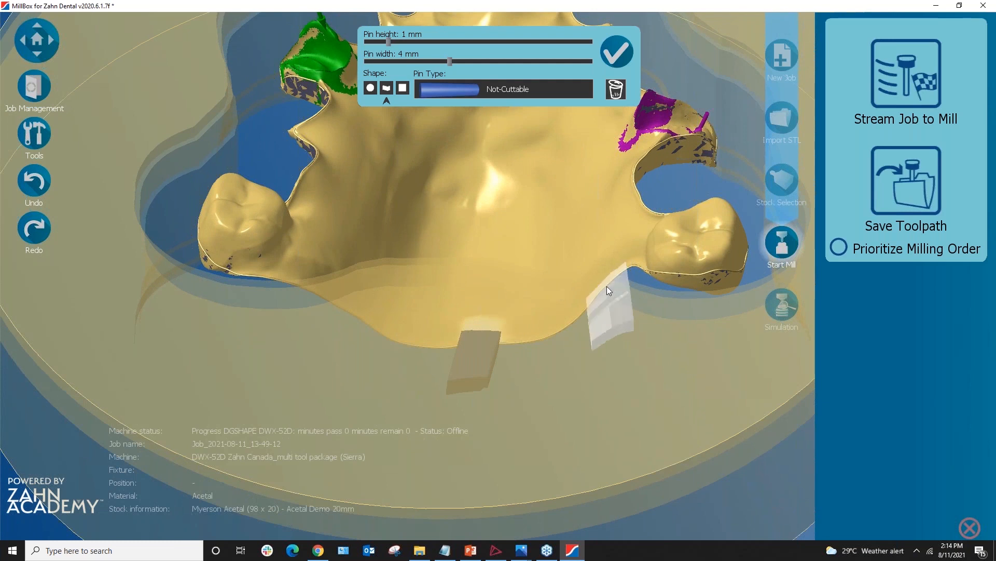
left_click(600, 344)
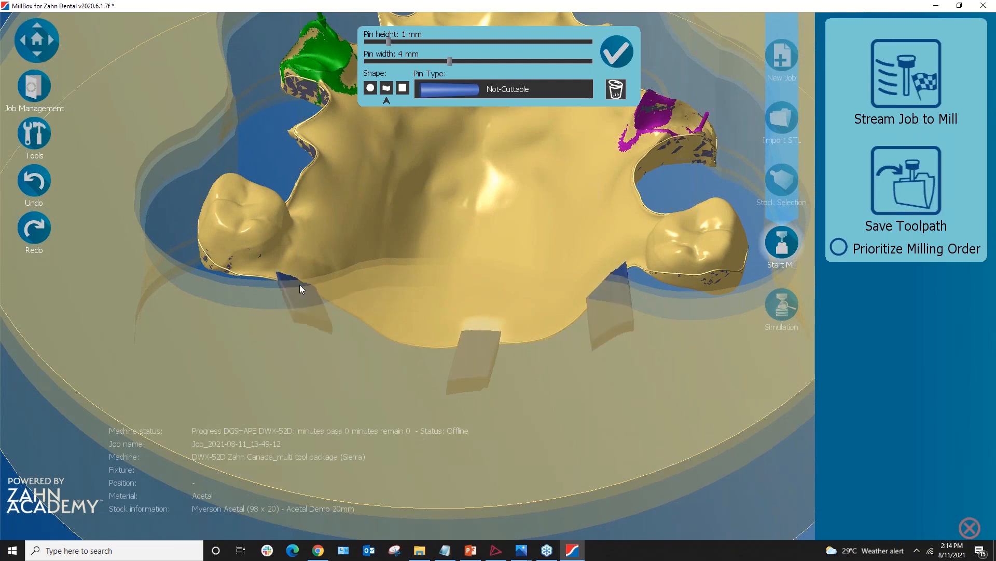
left_click(300, 284)
middle_click_drag(666, 384, 534, 266)
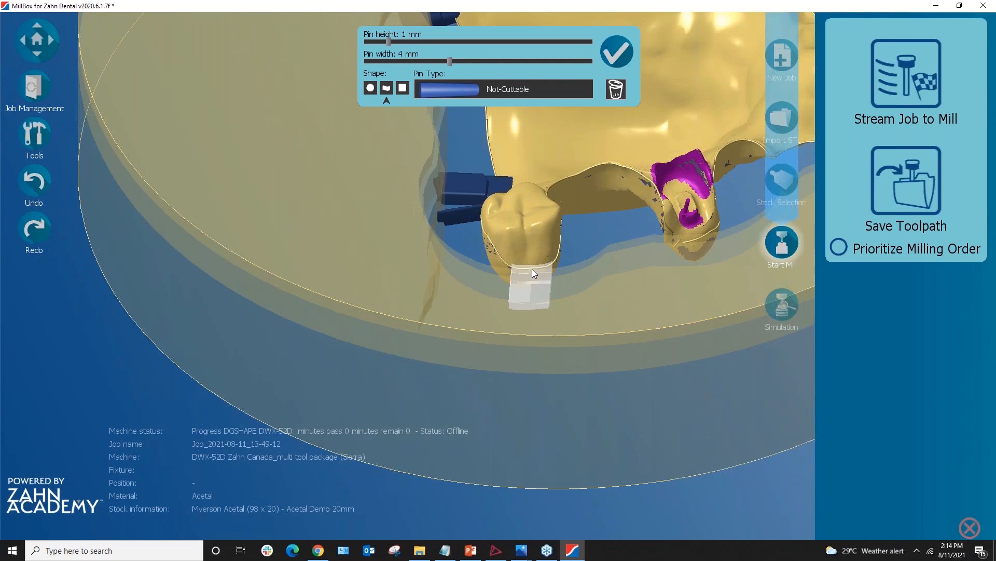
left_click(532, 270)
middle_click_drag(376, 241, 662, 364)
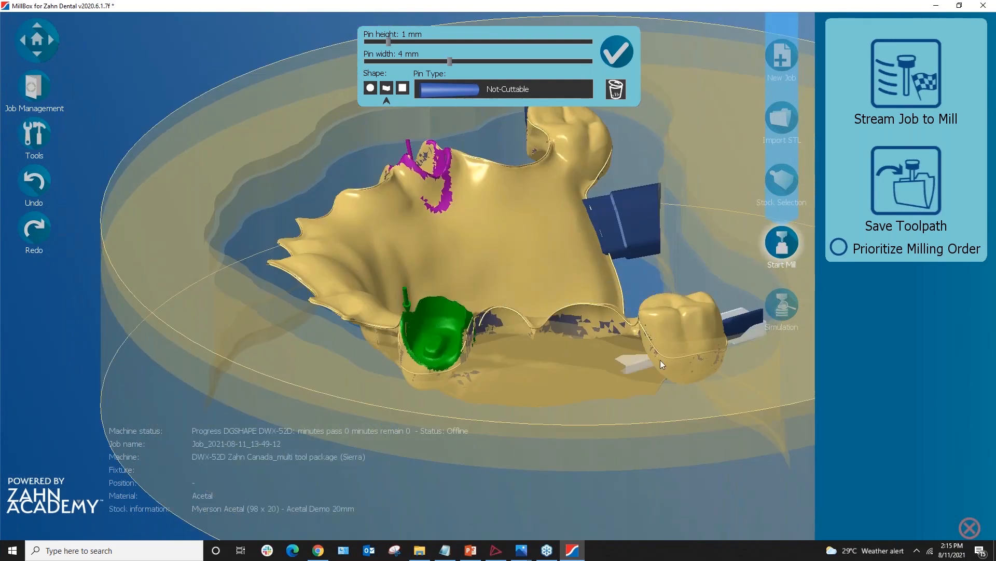
left_click(679, 357)
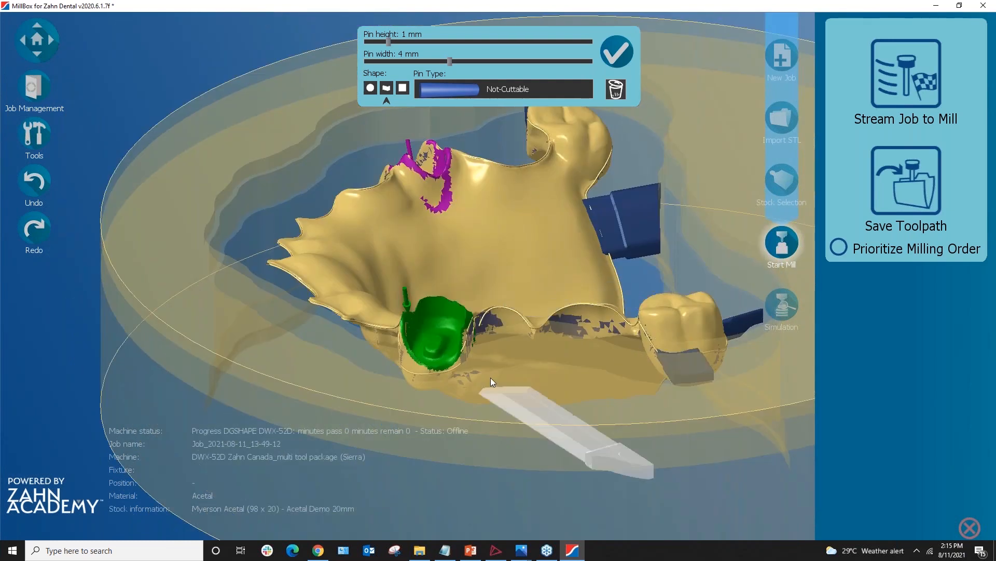
scroll(500, 309, "down", 1)
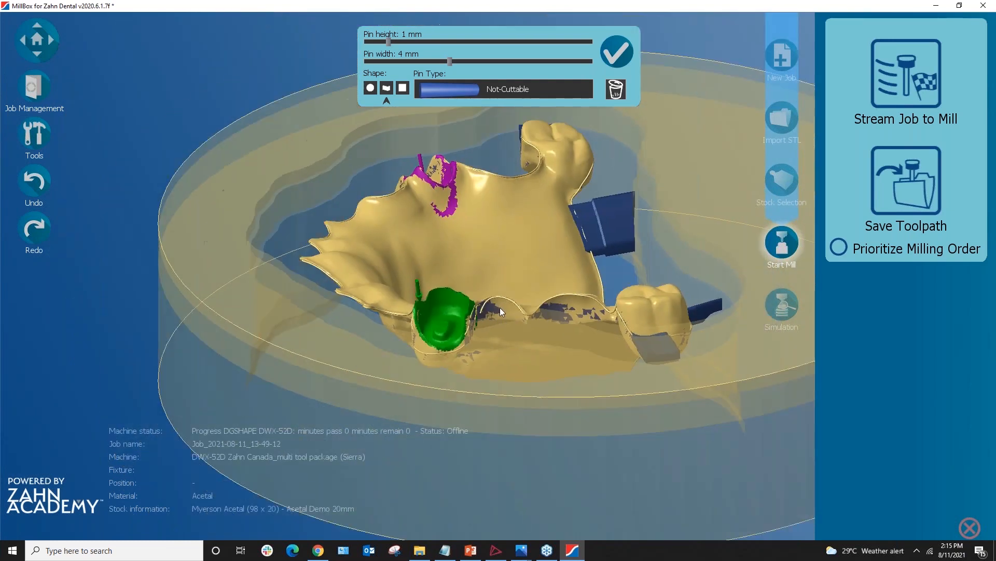
middle_click_drag(534, 293, 612, 261)
left_click(622, 58)
Start a new pin using the round Not-Cuttable shape, 1.5 mm at the object
middle_click_drag(344, 396, 384, 404)
scroll(249, 321, "up", 4)
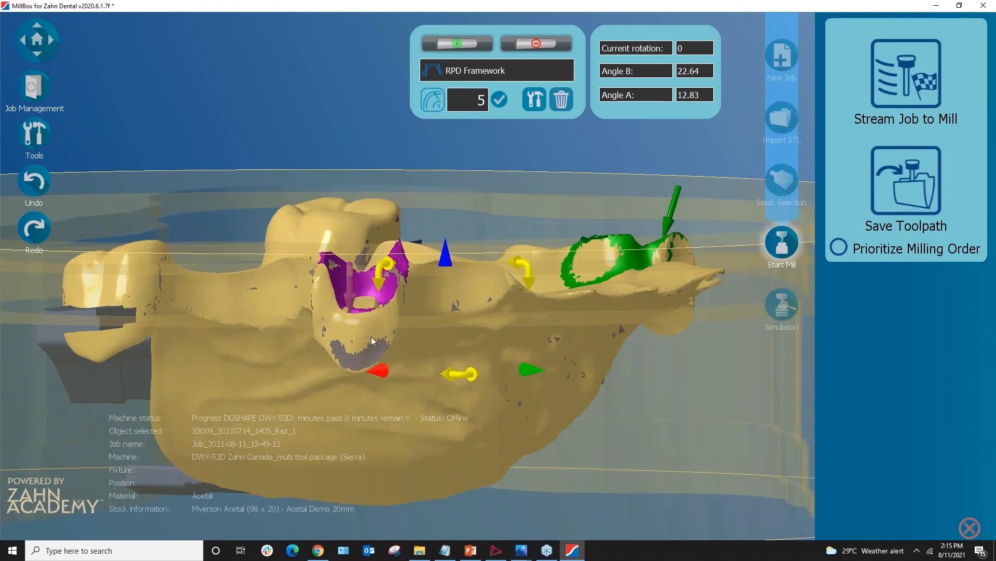
scroll(372, 341, "up", 1)
left_click(457, 45)
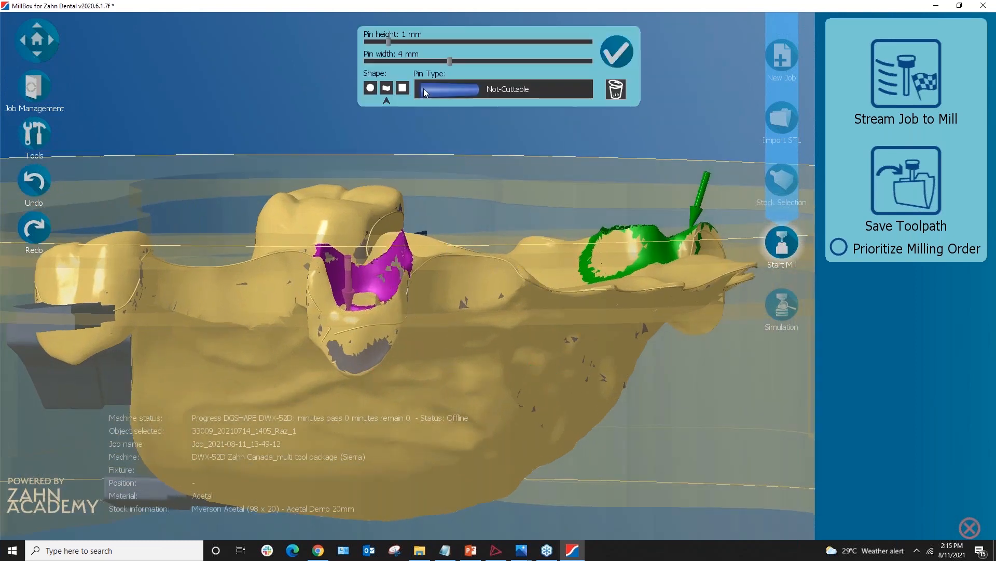
left_click(370, 89)
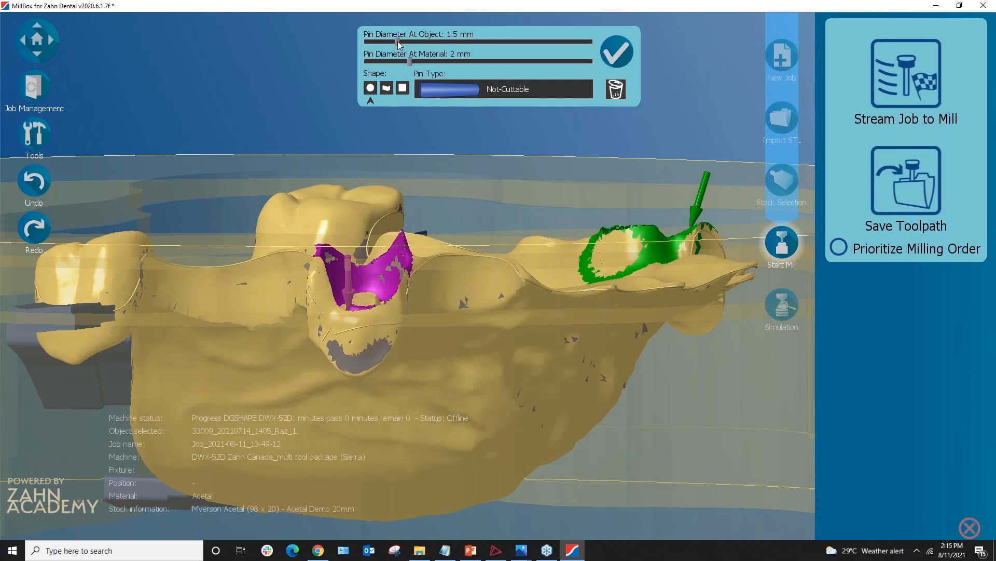
Widen the round pin to 2.5 mm at the material and place one on the tooth
left_click_drag(411, 61, 416, 61)
left_click_drag(412, 60, 419, 61)
left_click(357, 335)
middle_click_drag(413, 386, 417, 451)
scroll(562, 341, "down", 4)
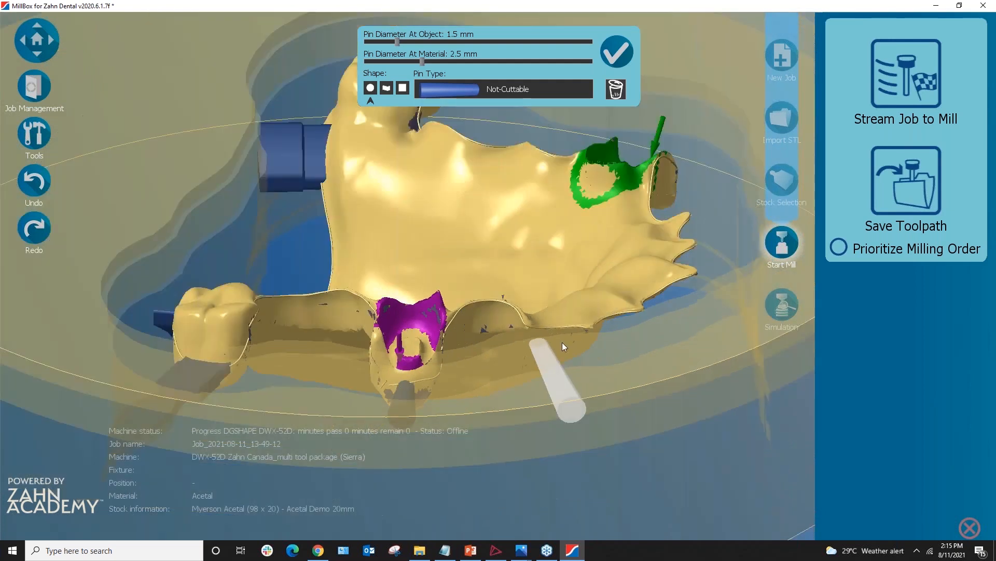
middle_click_drag(593, 357, 555, 279)
Add two more connector pins at the appliance edge and confirm the pin placement
left_click(557, 272)
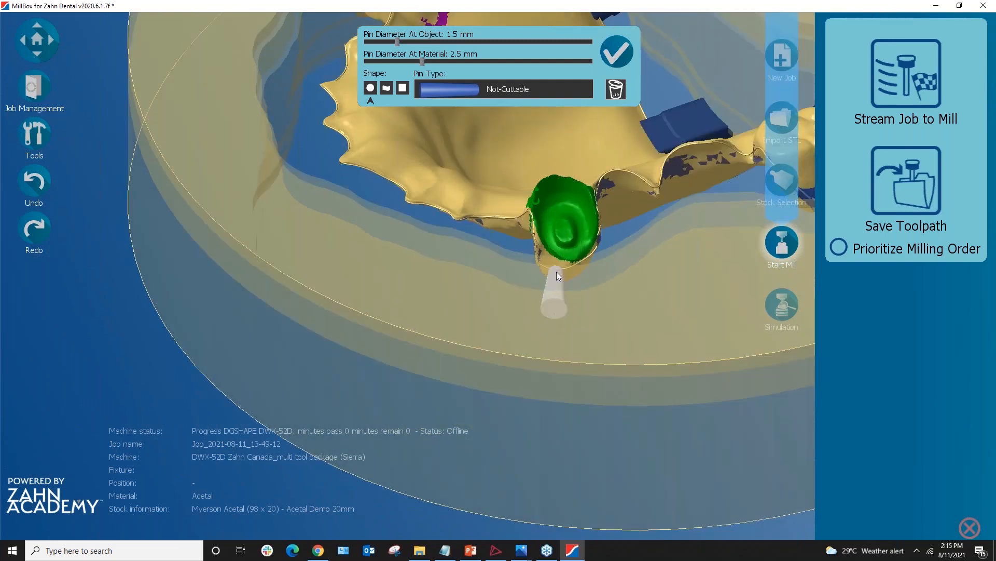
left_click(348, 158)
middle_click_drag(373, 202, 285, 160)
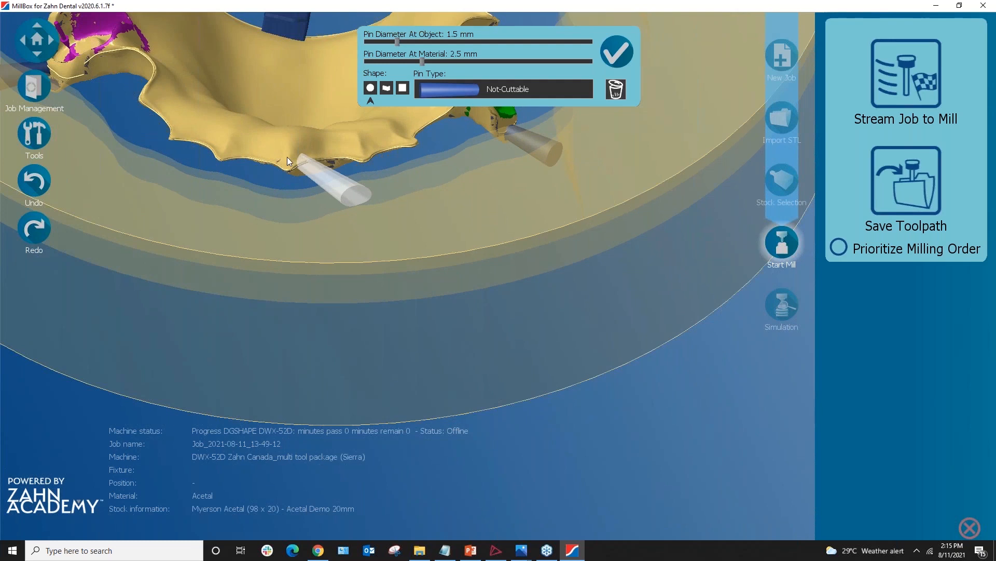
scroll(315, 185, "down", 5)
middle_click_drag(317, 186, 479, 364)
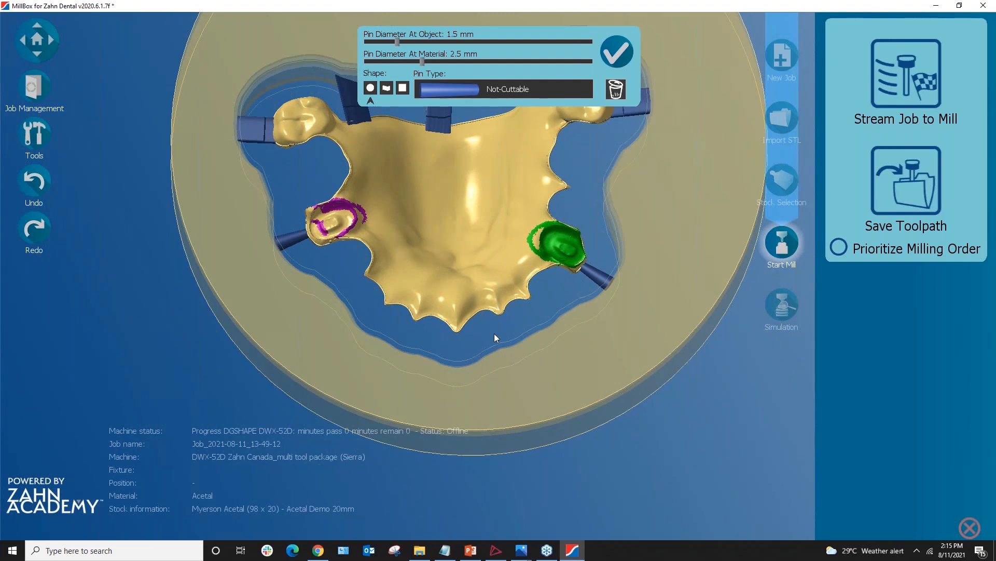
scroll(495, 337, "up", 3)
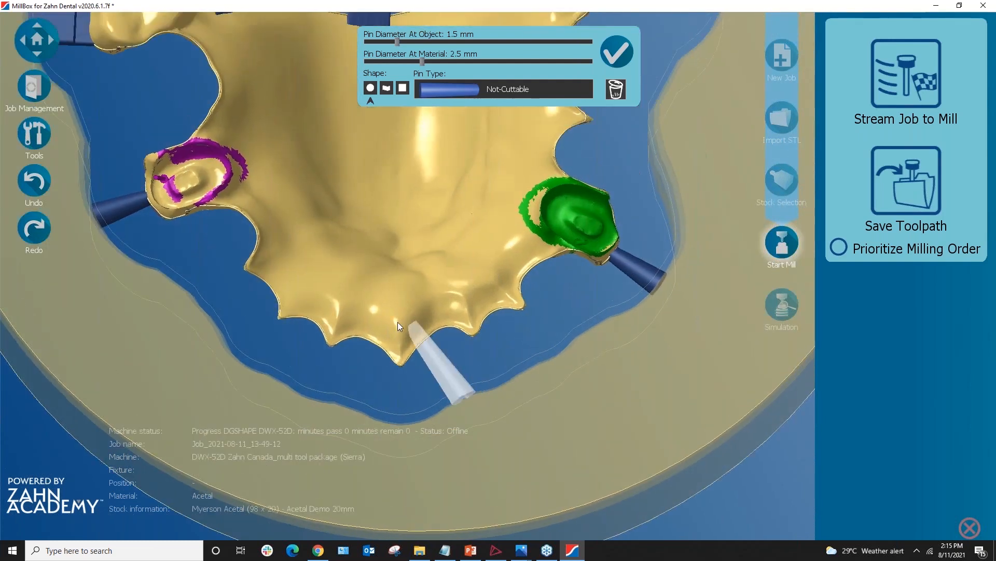
left_click(616, 51)
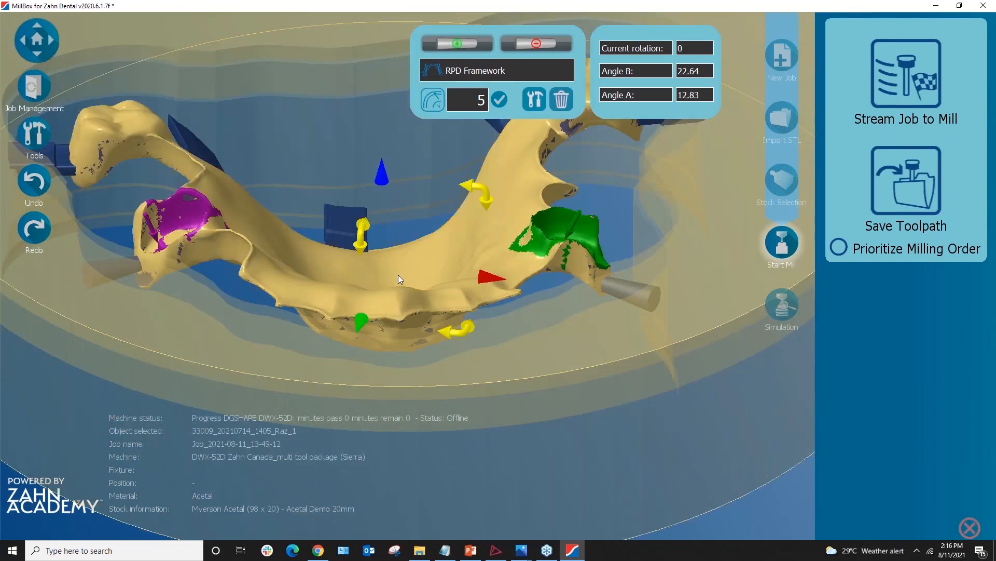
Inspect the pinned framework from side and top views, then deselect it
middle_click_drag(414, 307, 486, 299)
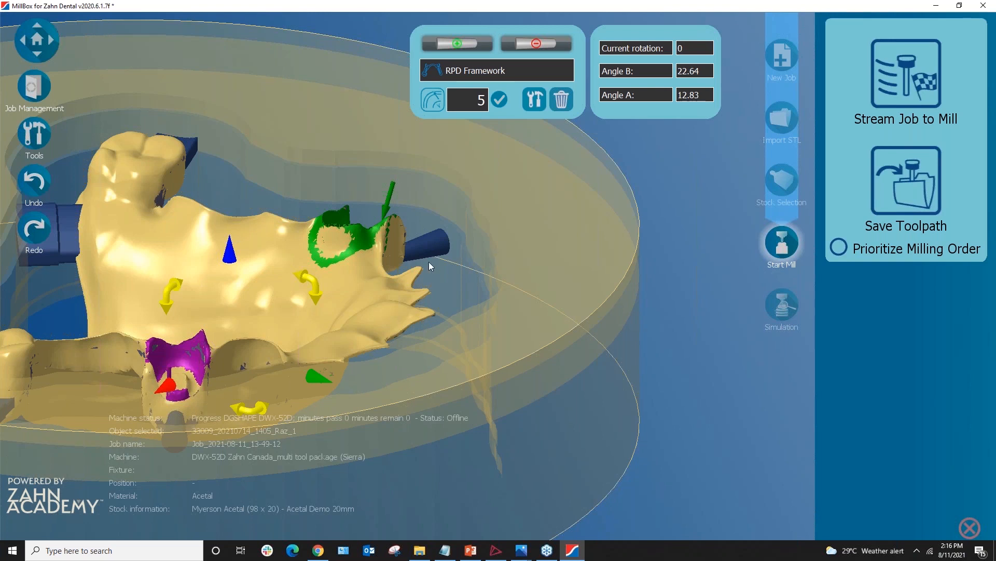
middle_click_drag(476, 261, 463, 400)
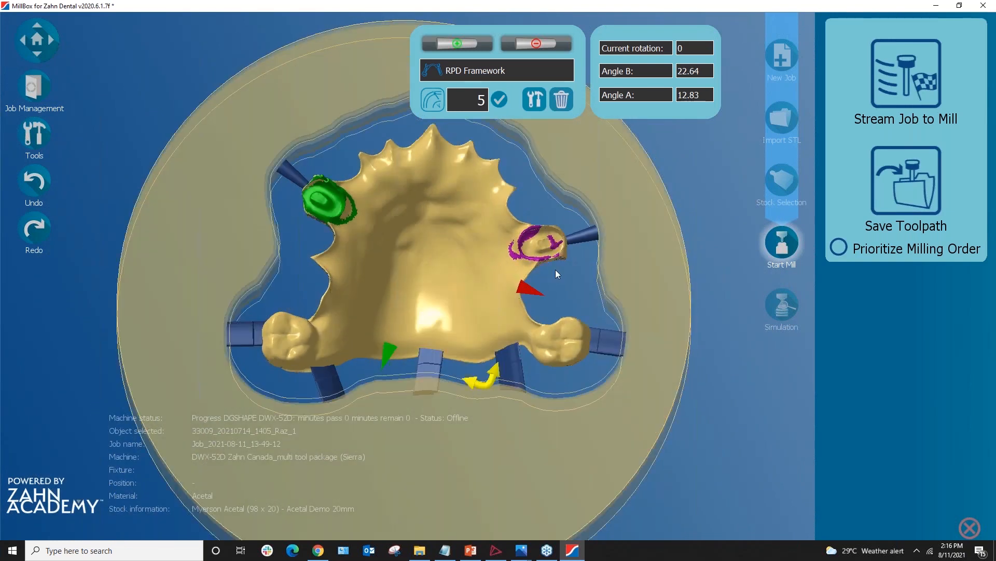
left_click(712, 145)
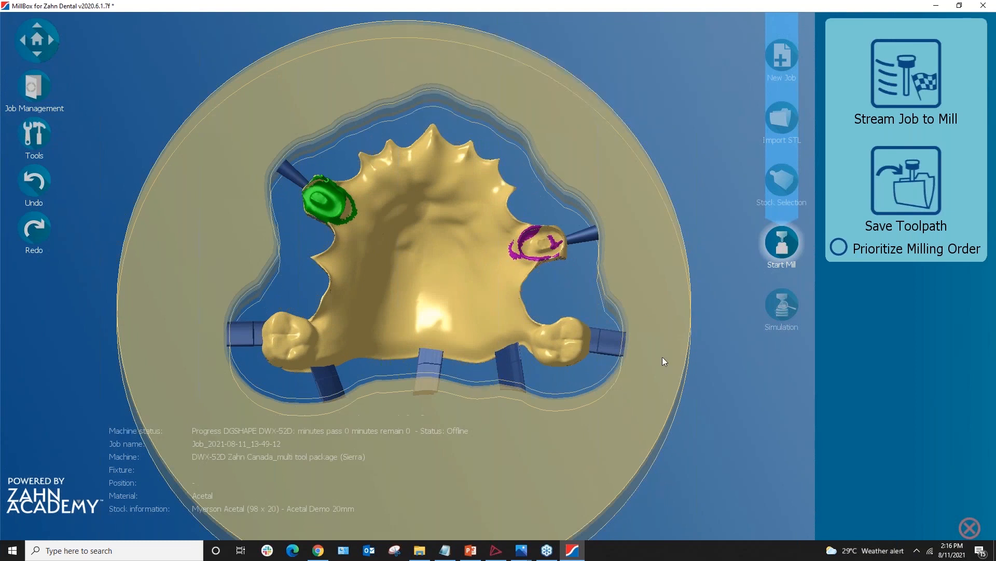
mouse_move(590, 393)
middle_mouse_down()
mouse_move(590, 405)
mouse_move(581, 386)
mouse_move(577, 399)
middle_mouse_up()
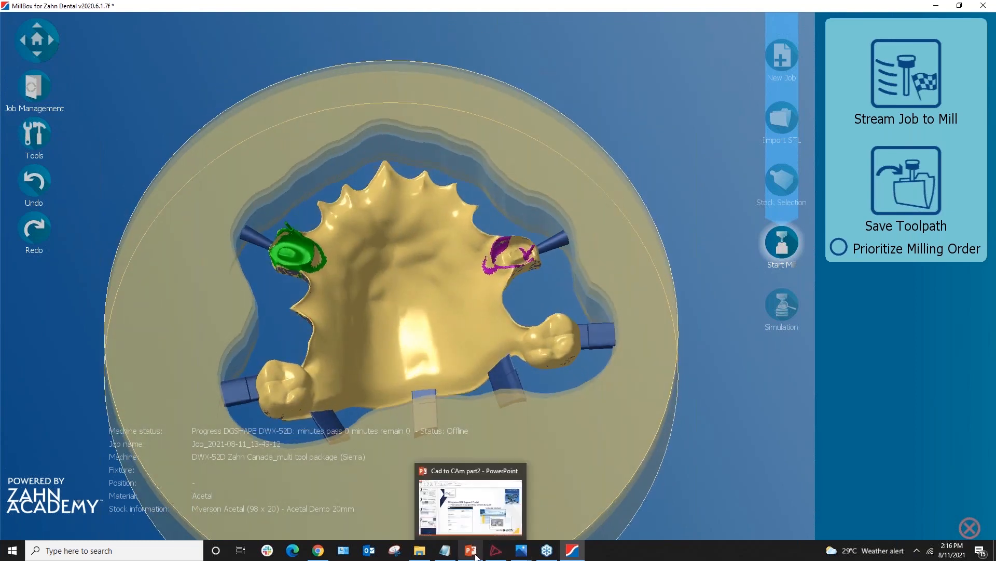
Show slide 4, Hot Keys, in the Cad to CAm part2 presentation, then return to MillBox
left_click(472, 551)
scroll(104, 291, "up", 2)
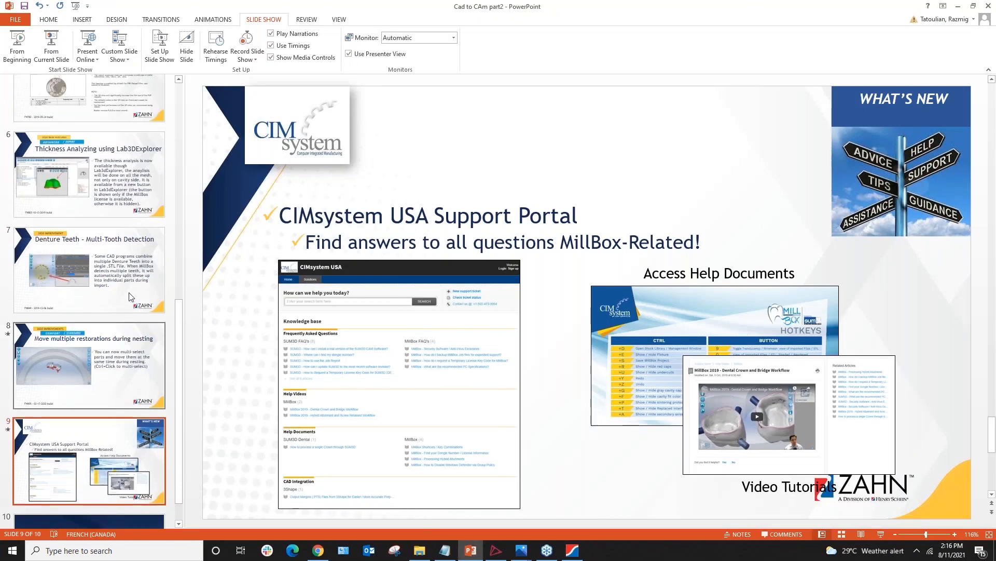
scroll(109, 262, "up", 6)
left_click(109, 262)
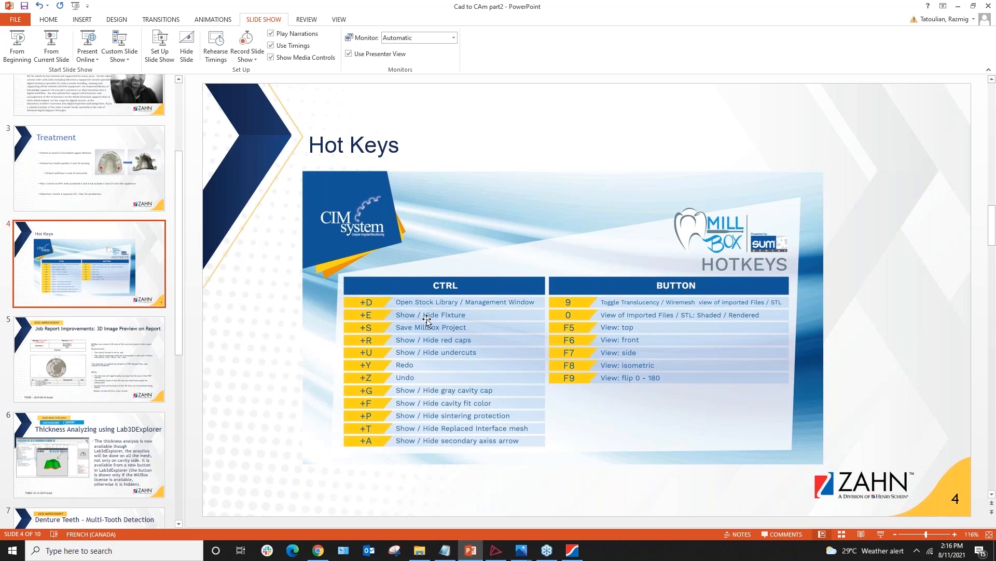
left_click(419, 319)
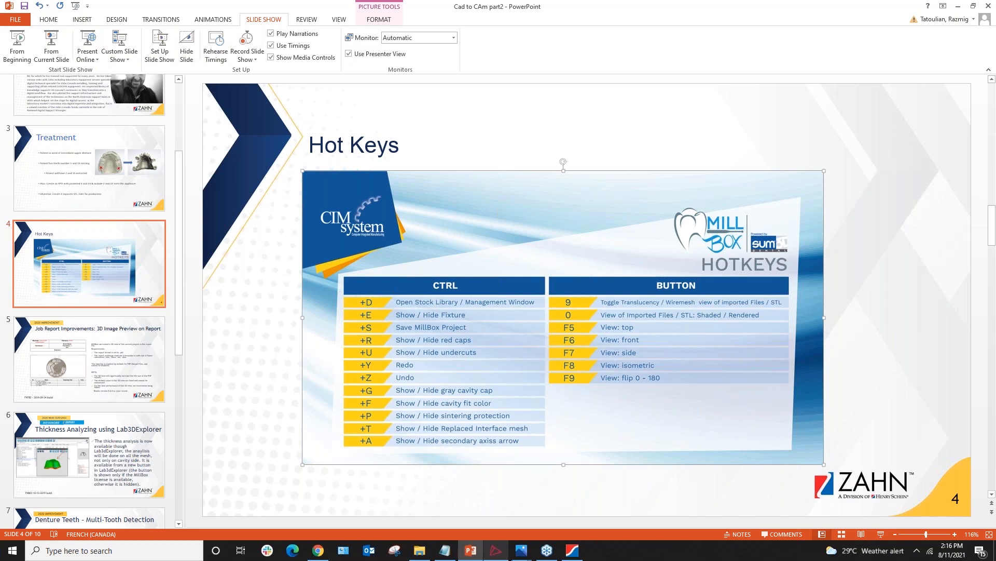
left_click(577, 555)
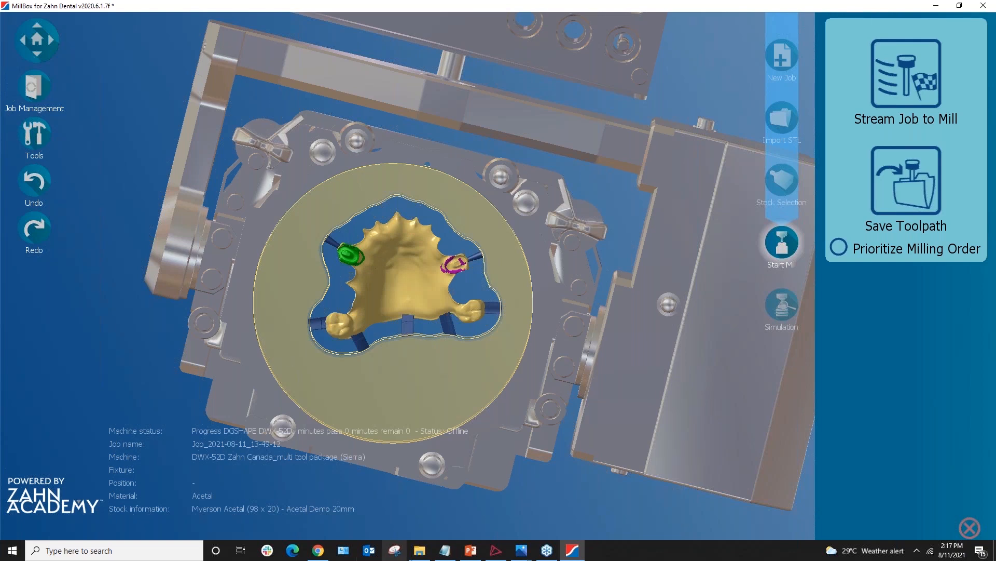
left_click(471, 551)
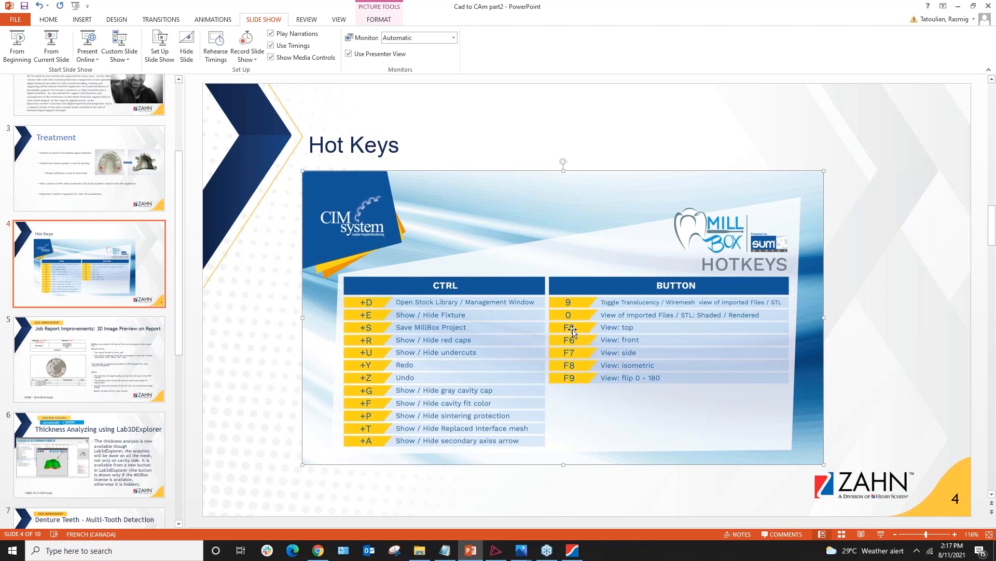
left_click(573, 549)
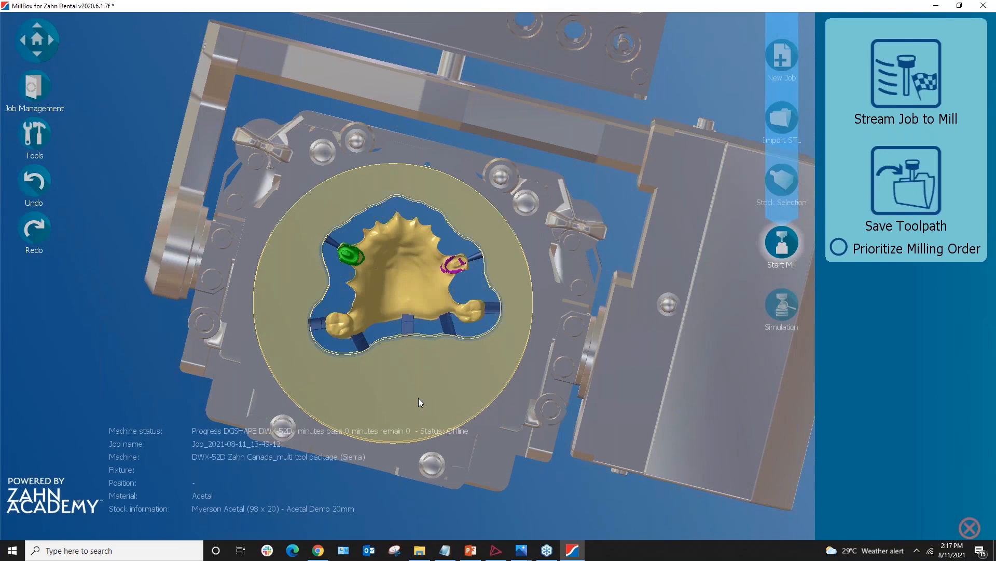
Use hotkeys to flip and cycle views, hide the machine fixture, and show the top view
key("space")
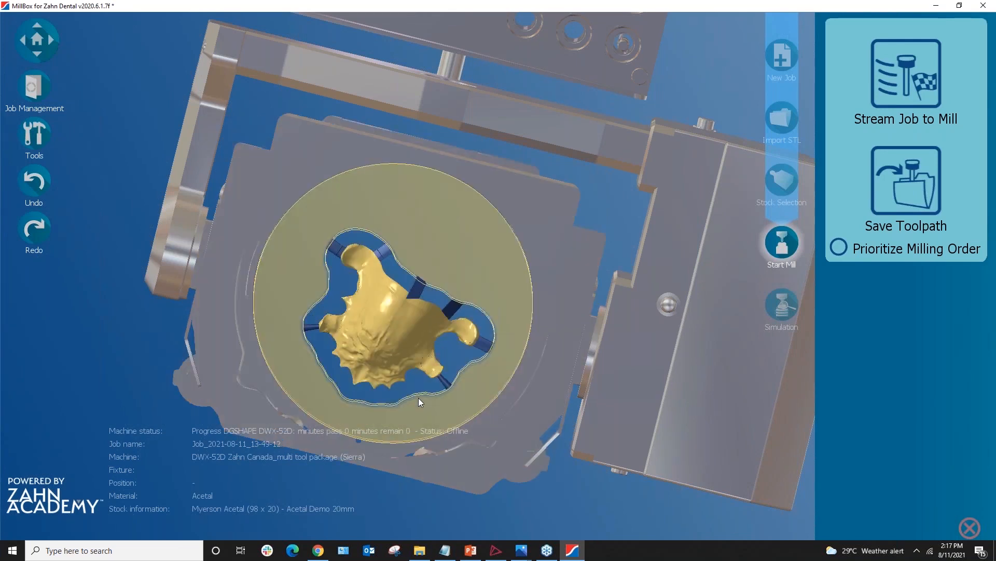
key("space")
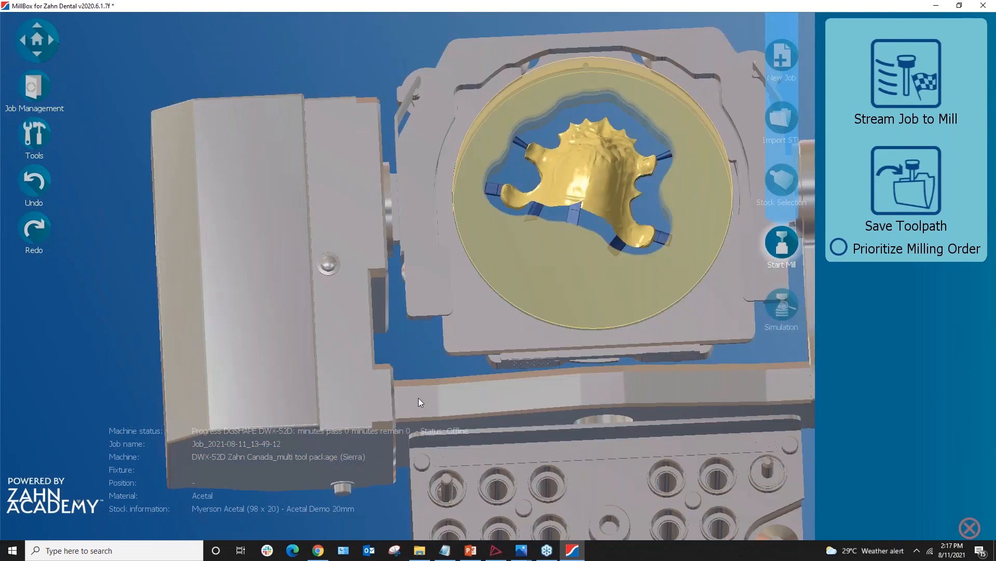
key("space")
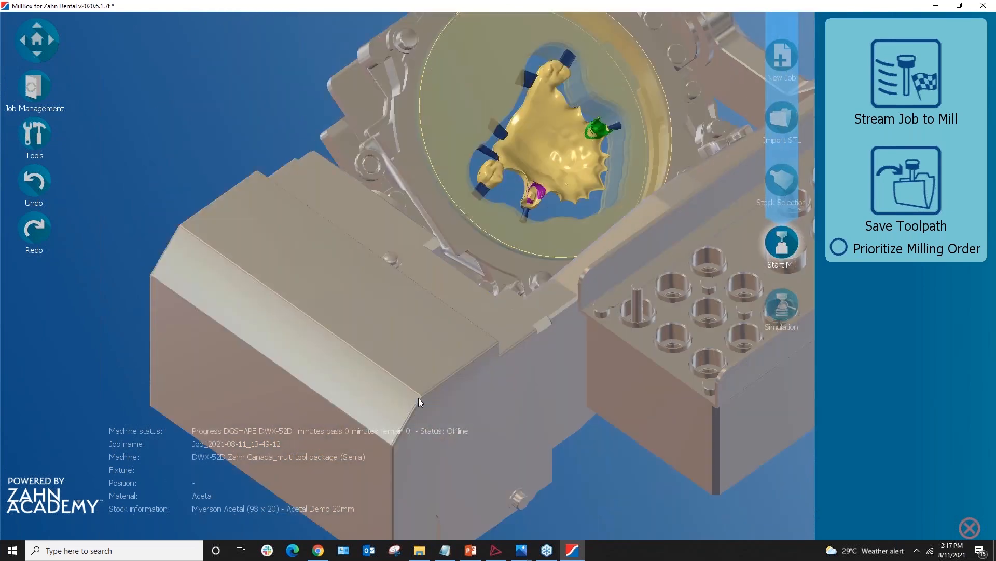
key("space")
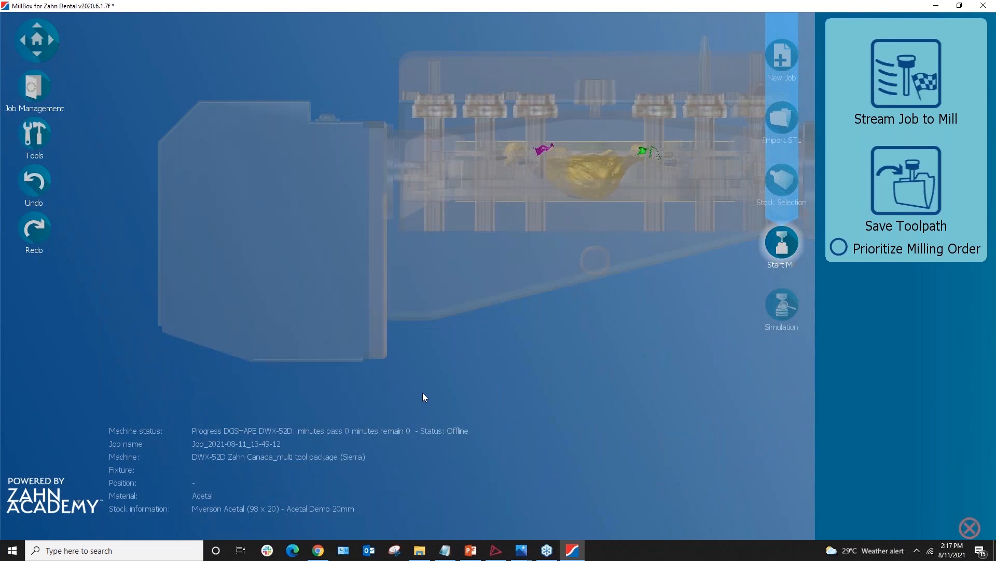
key("space")
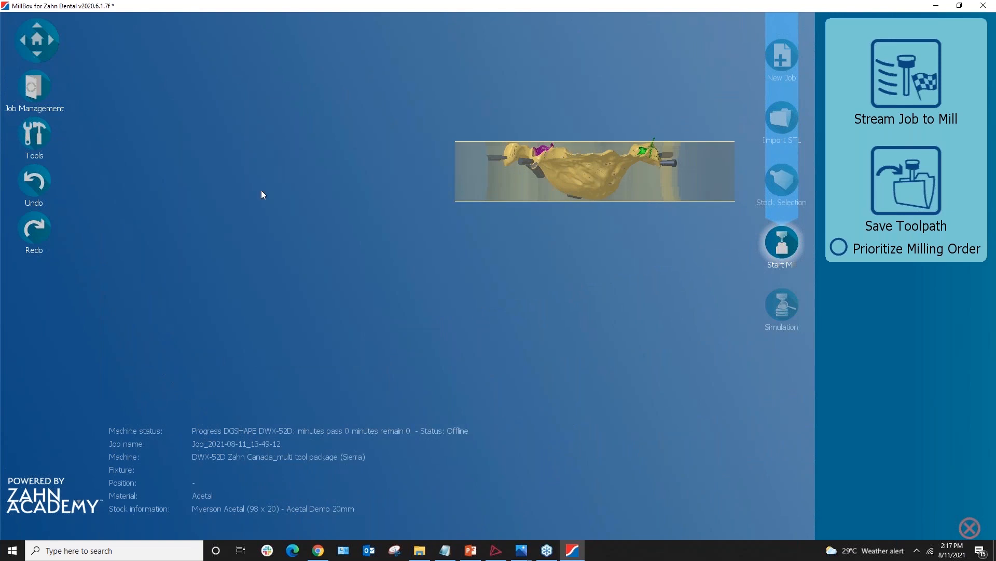
key("space")
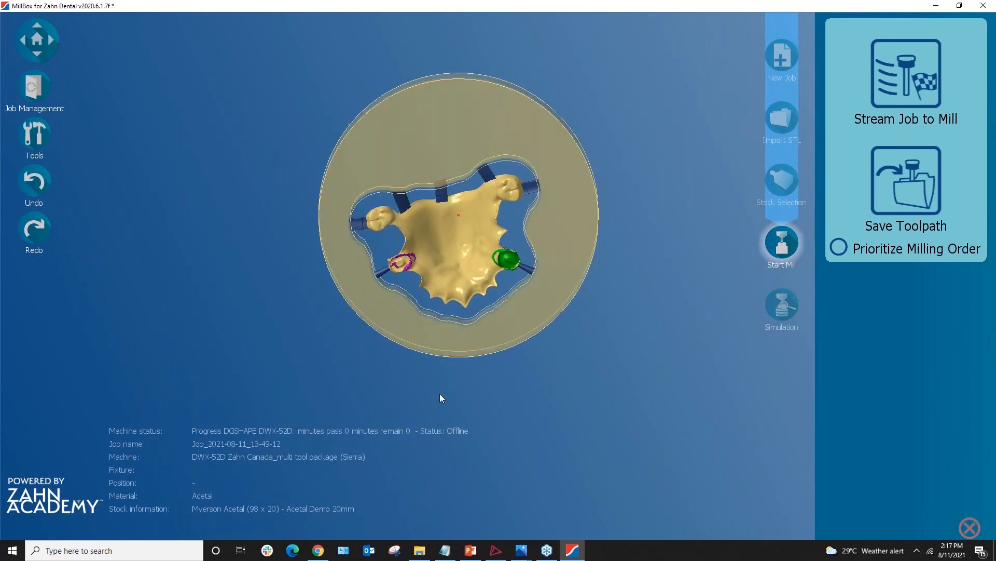
Zoom and orbit to centre the Acetal disk with the pinned framework
scroll(441, 393, "up", 3)
middle_click_drag(469, 377, 431, 455)
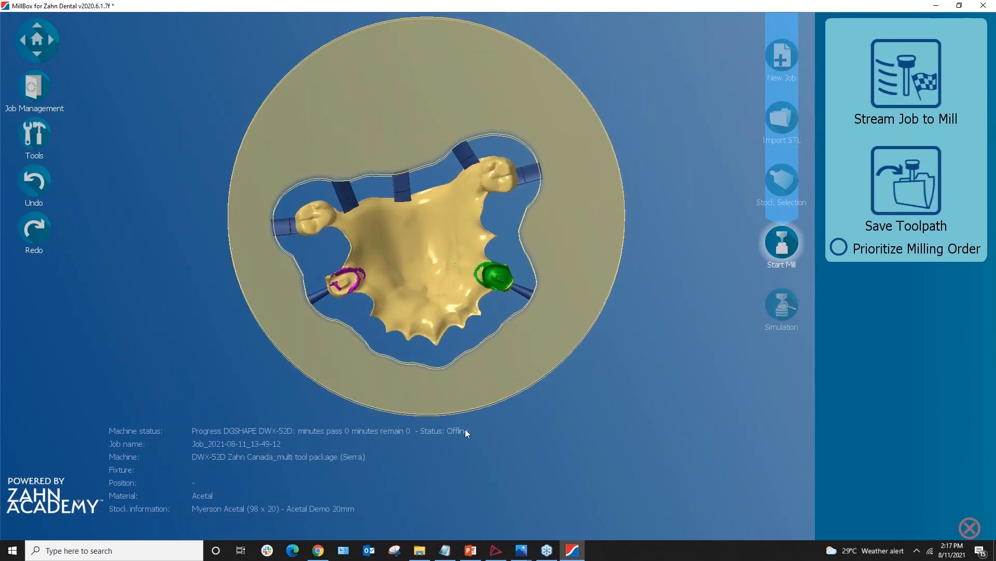
scroll(424, 295, "down", 2)
right_click_drag(470, 336, 594, 379)
middle_click_drag(593, 381, 566, 311)
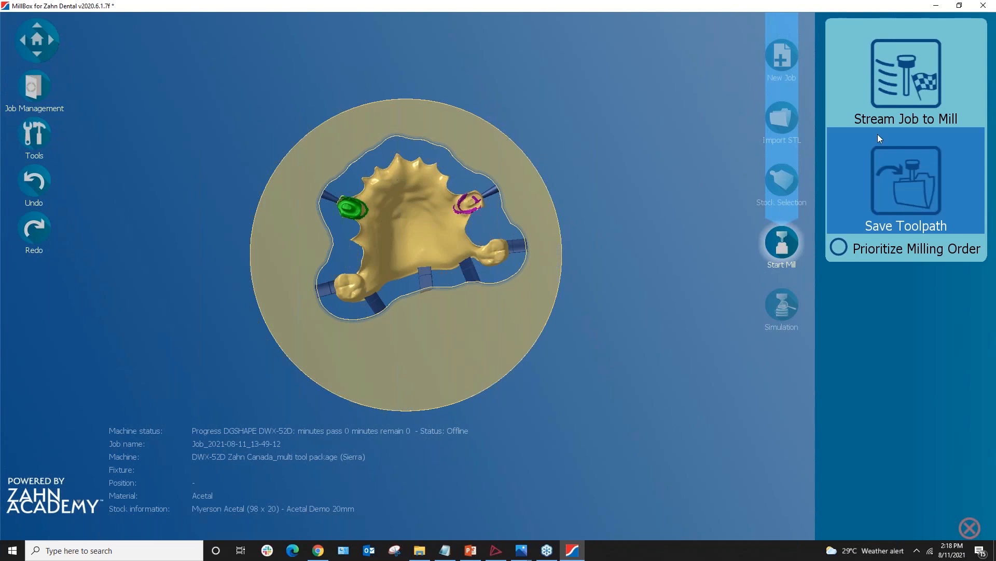
Save the toolpath and open Milling Options showing 5-axis simultaneous undercuts
left_click(903, 197)
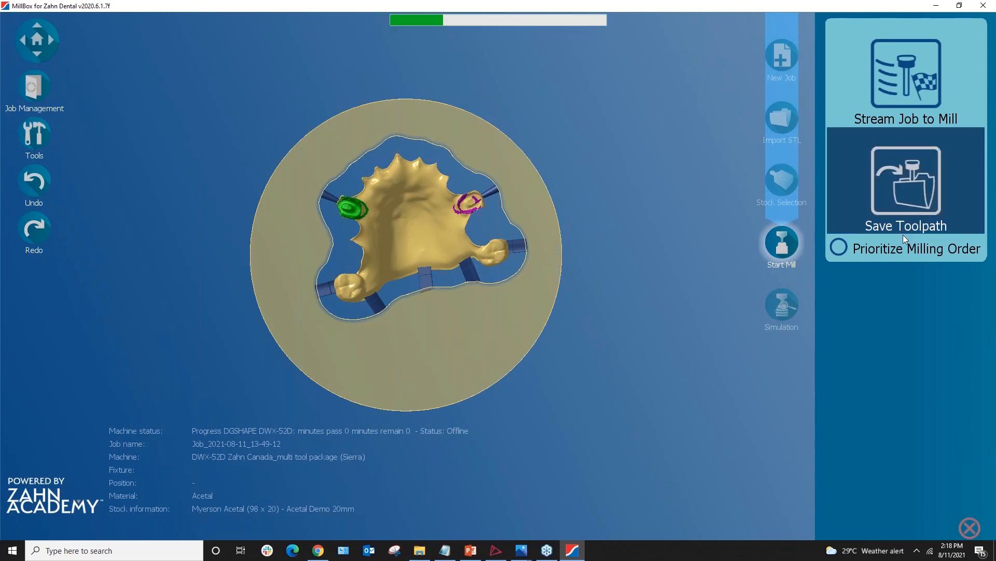
left_click(789, 246)
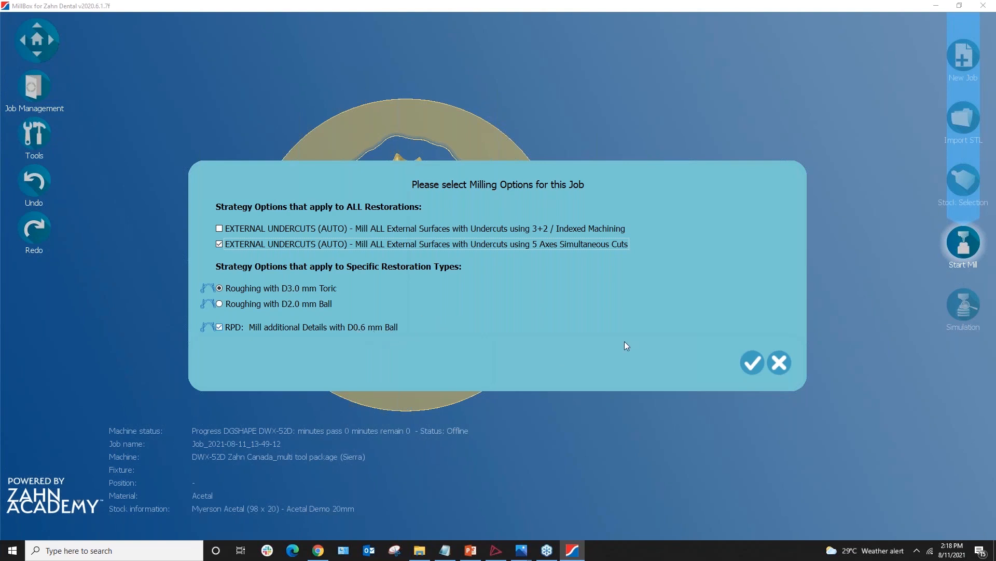
Accept the milling options to list the Sierra Razor-Sharp 3.0, 1.0 and 0.6 mm tools
left_click(751, 365)
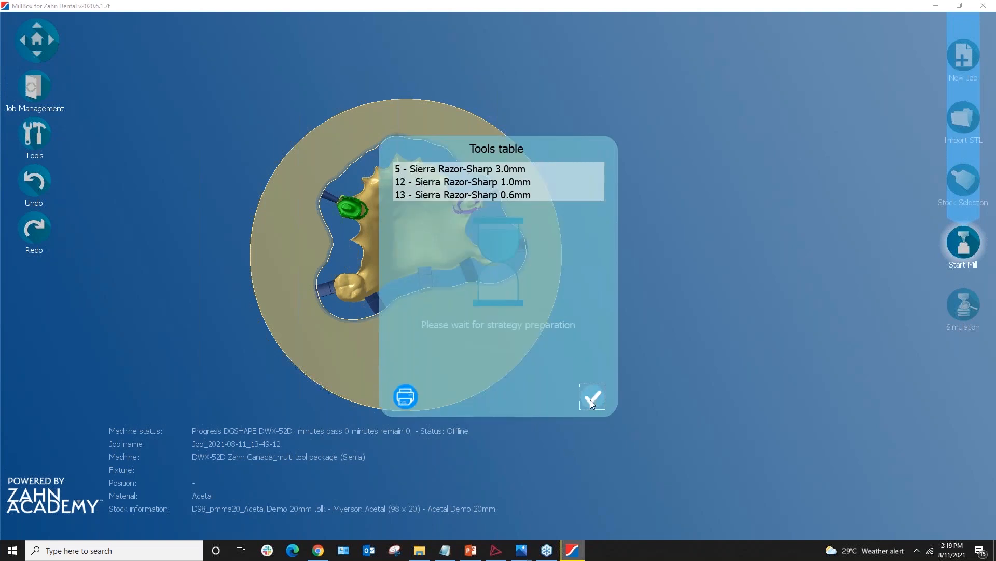
Close the tools table so the toolpath calculation starts running
left_click(593, 400)
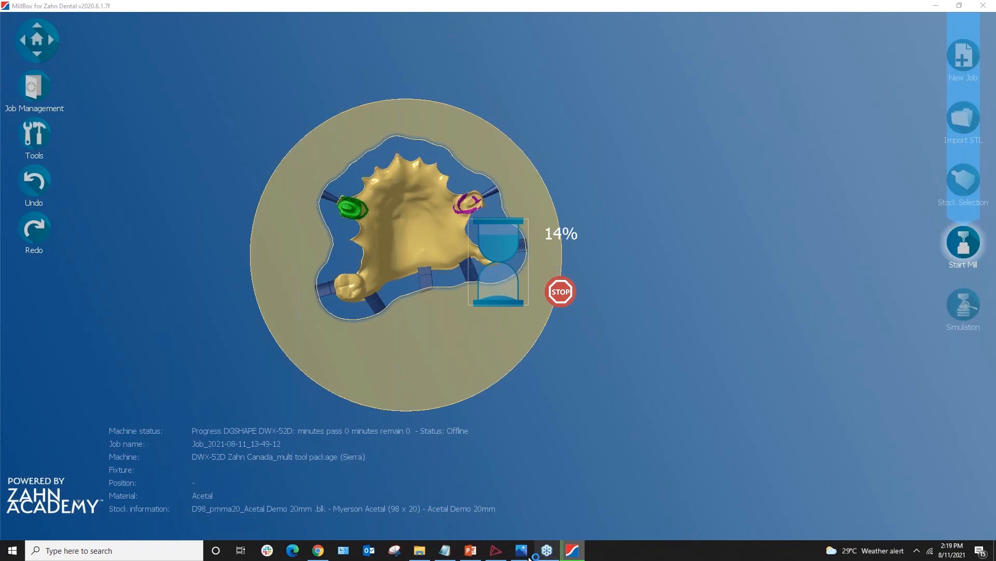
mouse_move(428, 557)
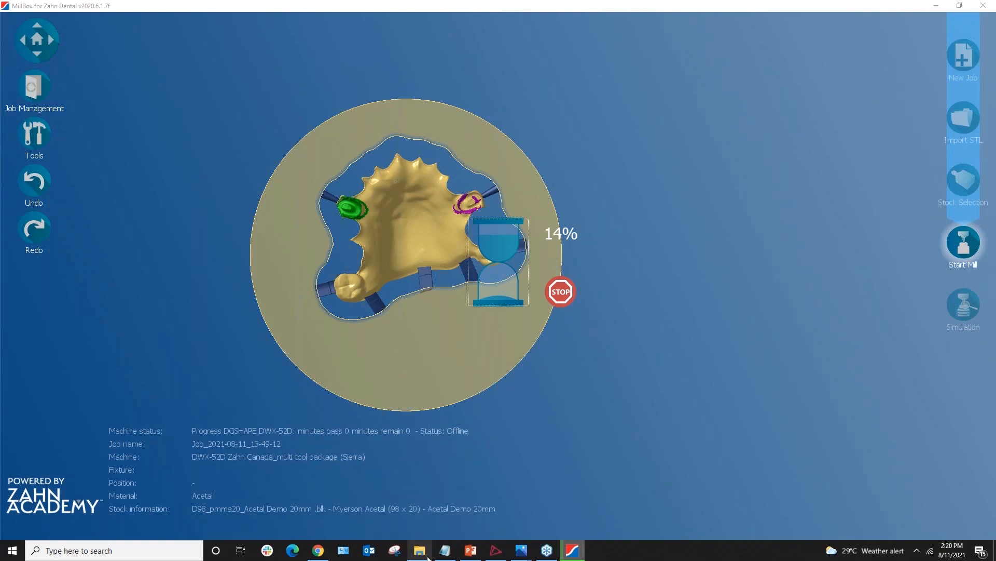
Open the 'Acetal RPD calculation with designated area' screenshot (72.21 min), then view the without-area version
left_click(427, 557)
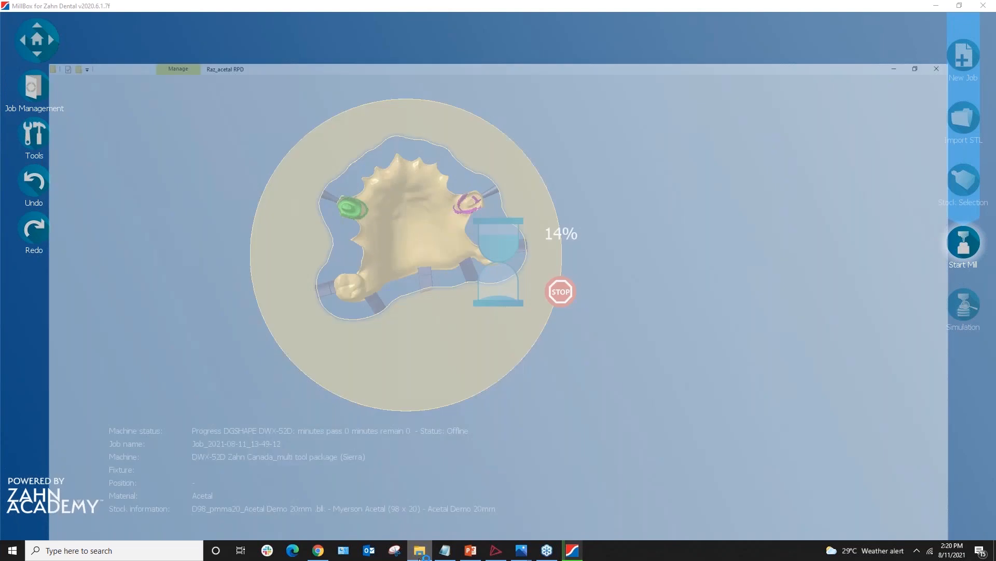
left_click(396, 138)
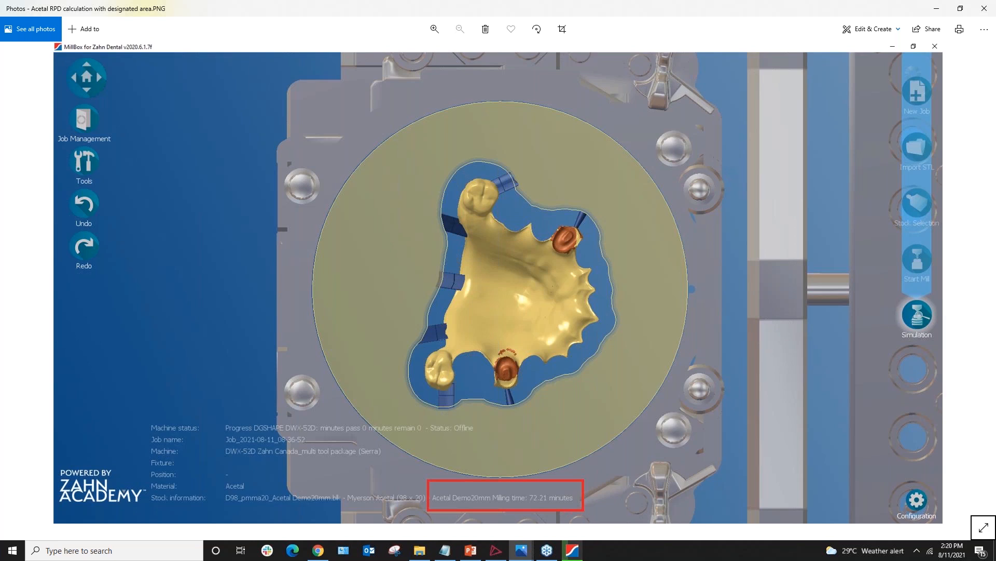
key("Right")
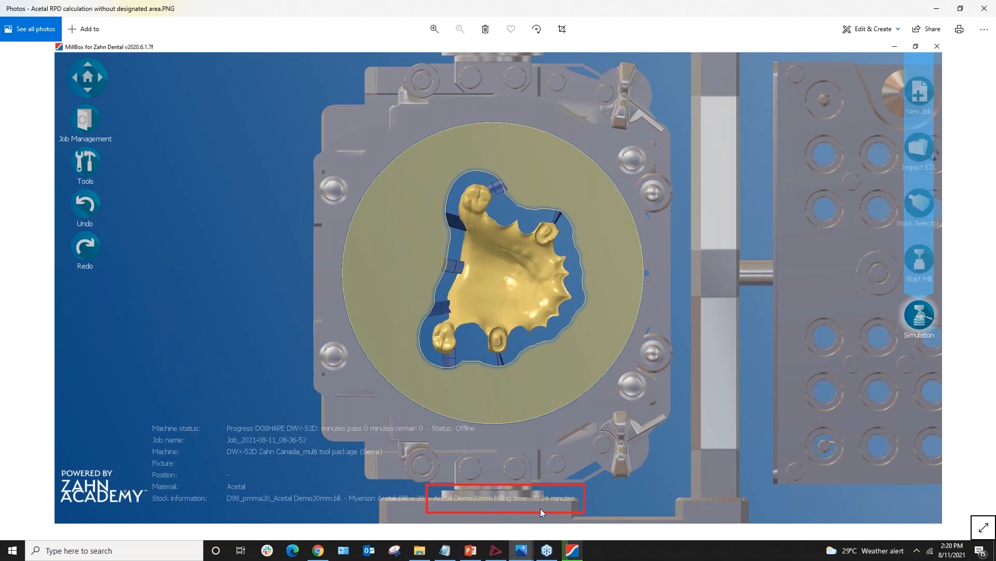
Return to the with-designated-area calculation screenshot showing 72.21 minutes milling time
key("Left")
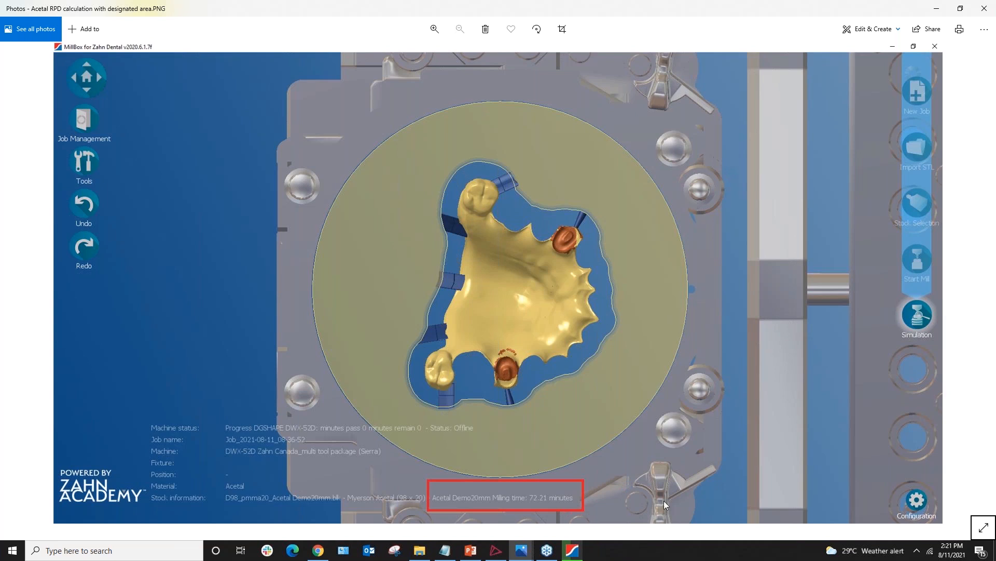
Close the photo viewer and the Raz_acetal RPD folder, then bring up the Photos window previews
left_click(984, 8)
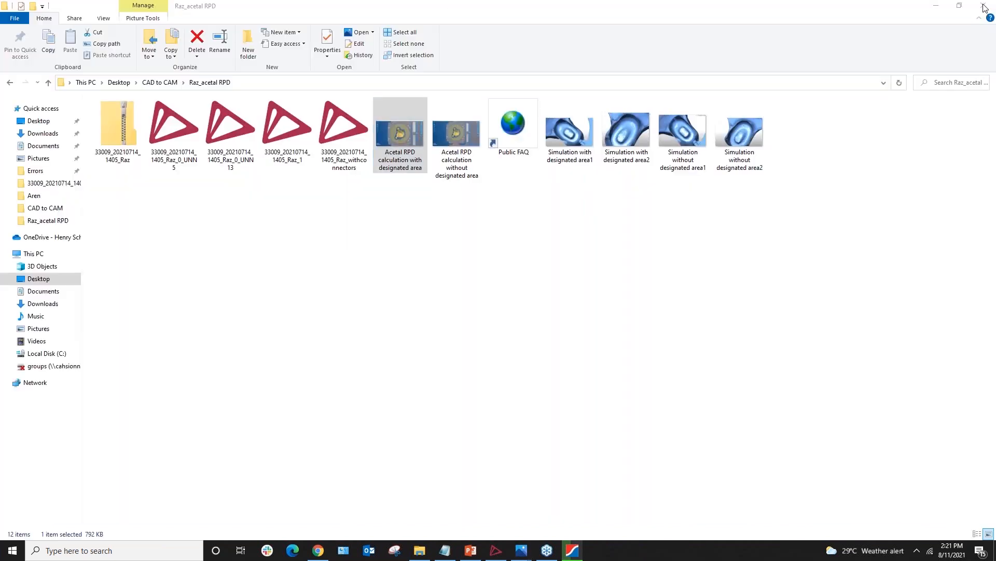
left_click(984, 8)
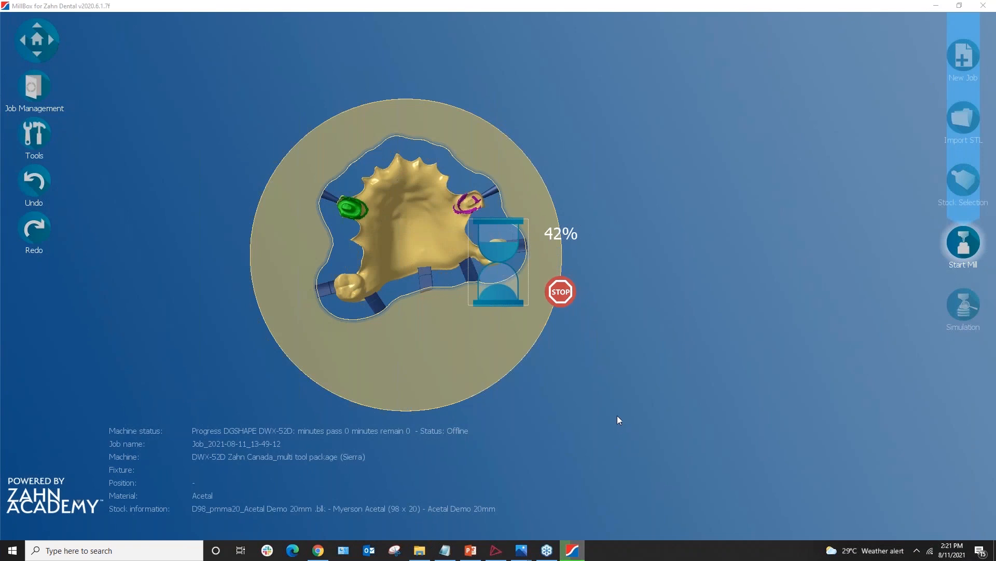
left_click(525, 553)
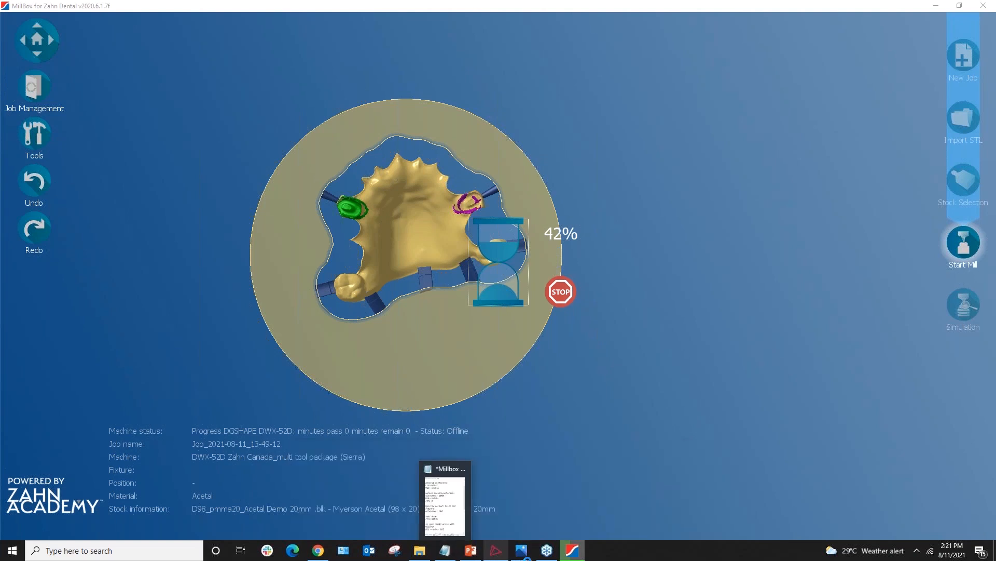
Compare 'Simulation with designated area1' against 'Simulation without designated area1', then minimize Photos
mouse_move(525, 557)
left_click(349, 469)
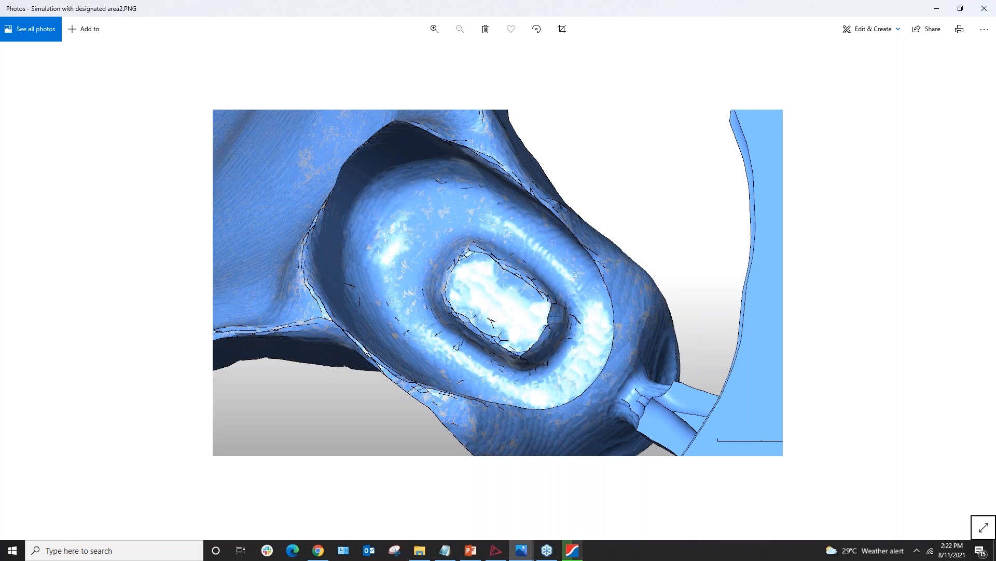
key("Right")
key("Right")
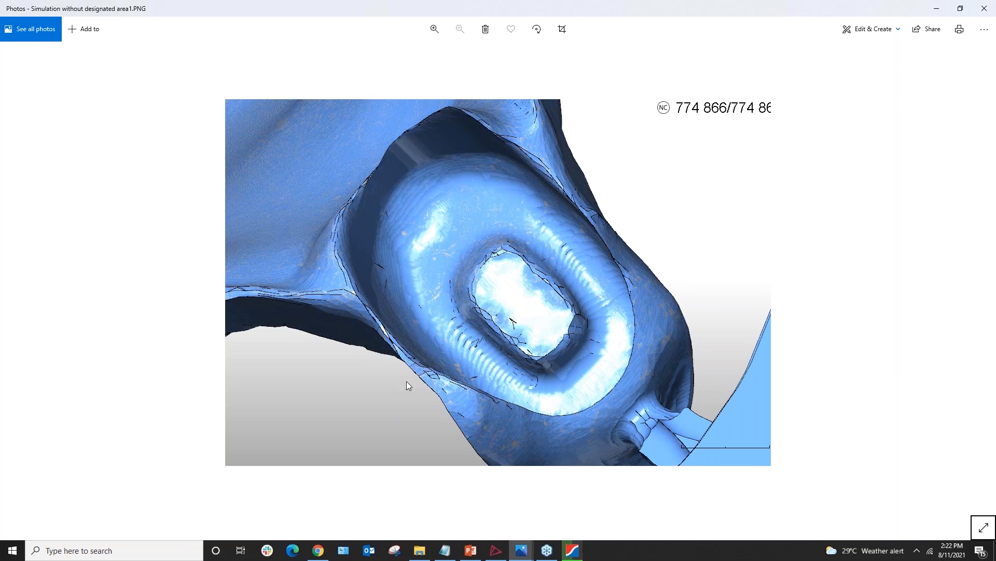
key("Left")
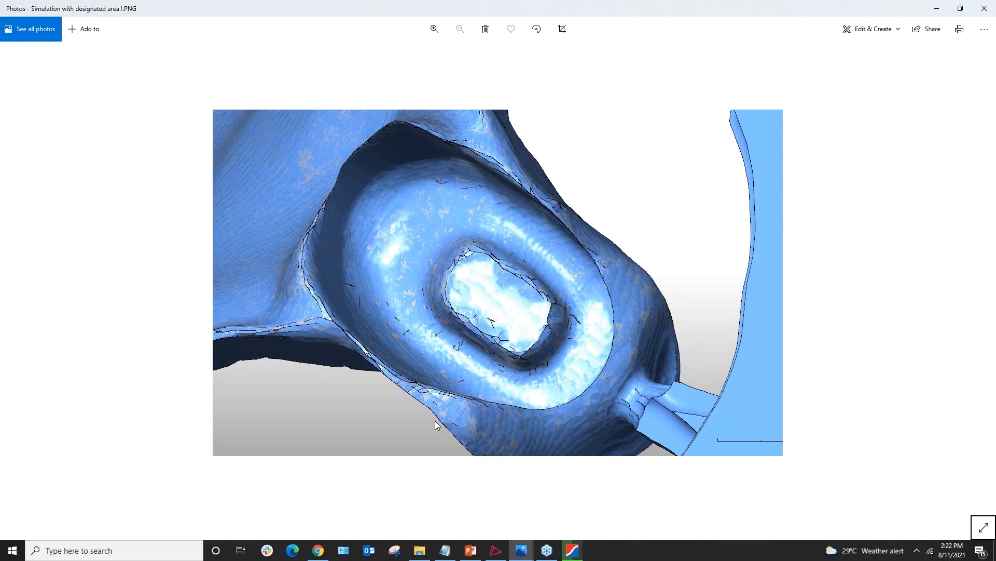
key("Right")
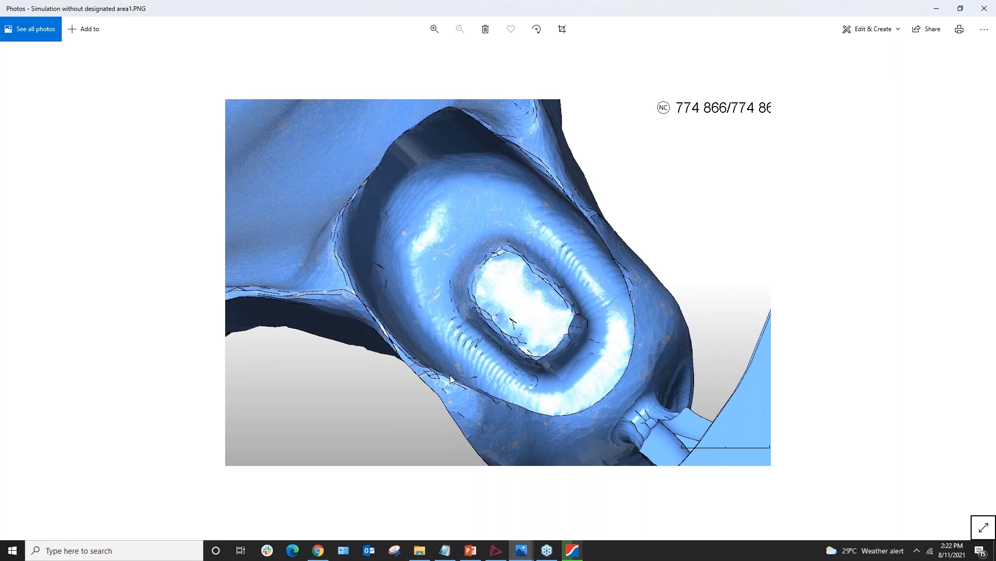
left_click(938, 9)
Add a new blank slide 5 after the Hot Keys slide
left_click(469, 554)
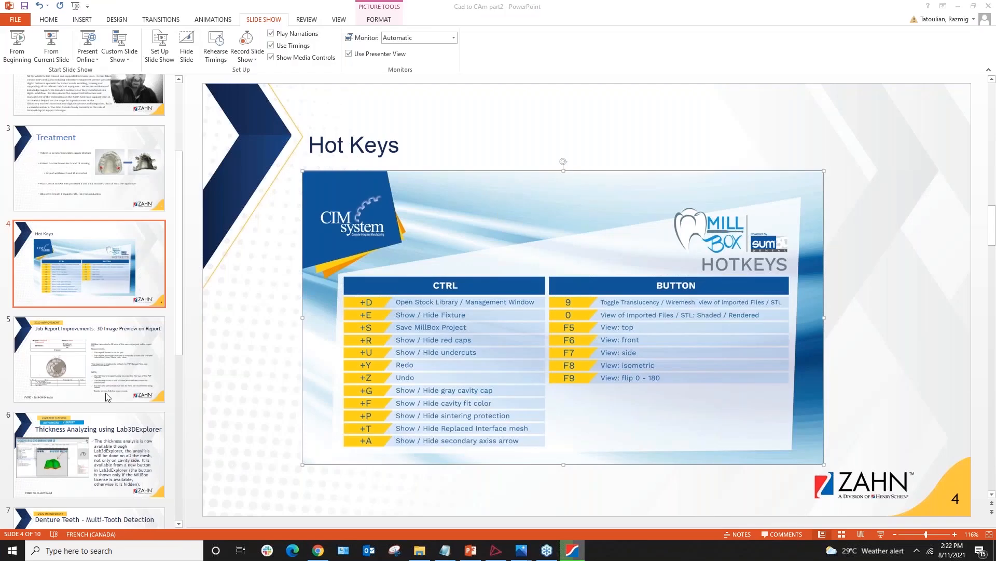
scroll(106, 368, "down", 5)
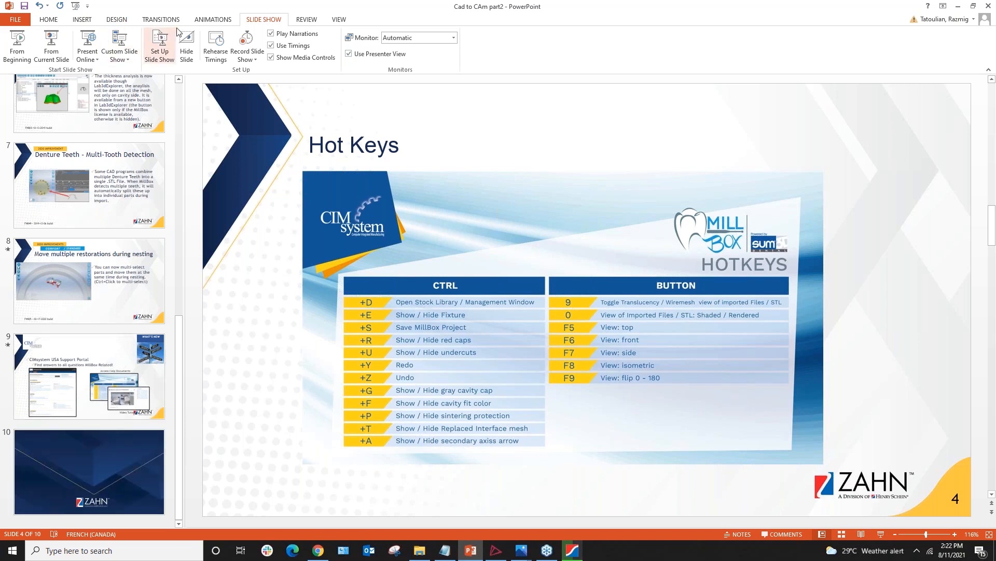
left_click(49, 19)
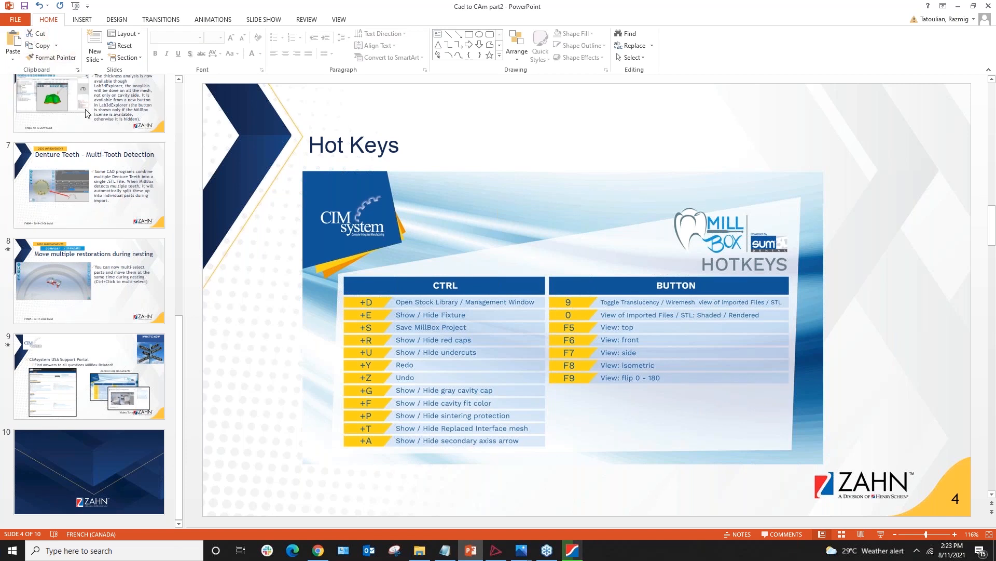
left_click(95, 43)
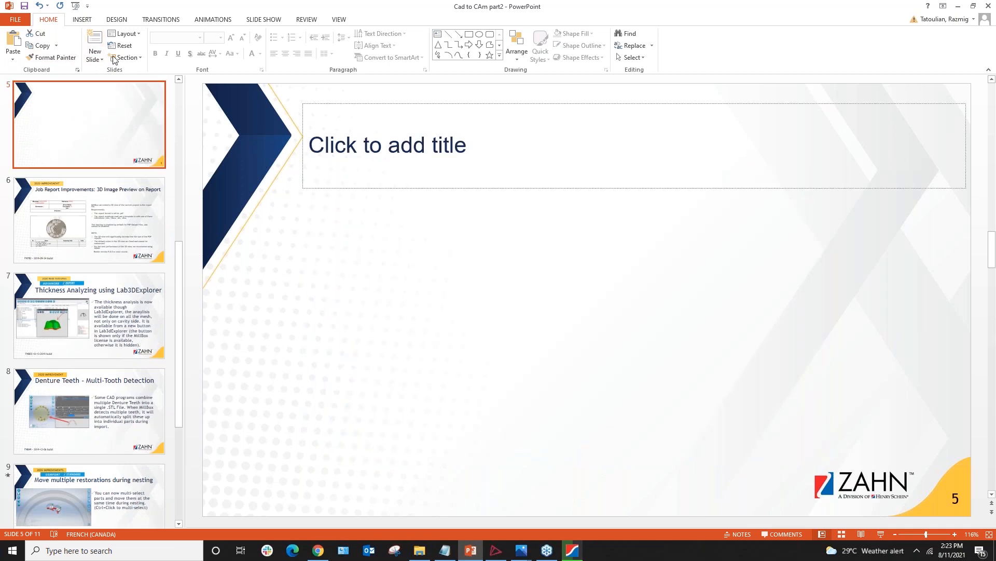
Insert both simulation area1 images (with and without designated area) onto slide 5
left_click(82, 19)
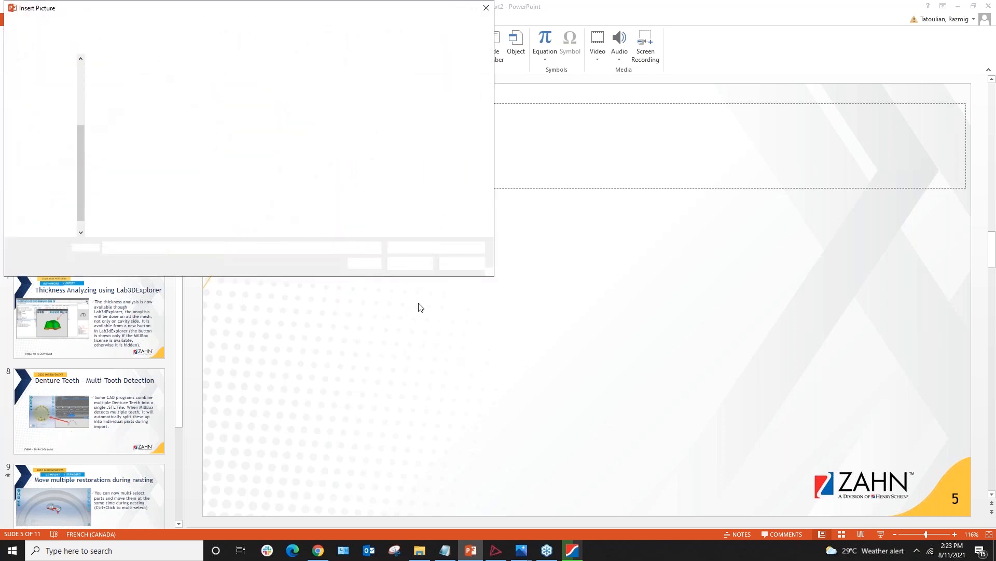
left_click(236, 97)
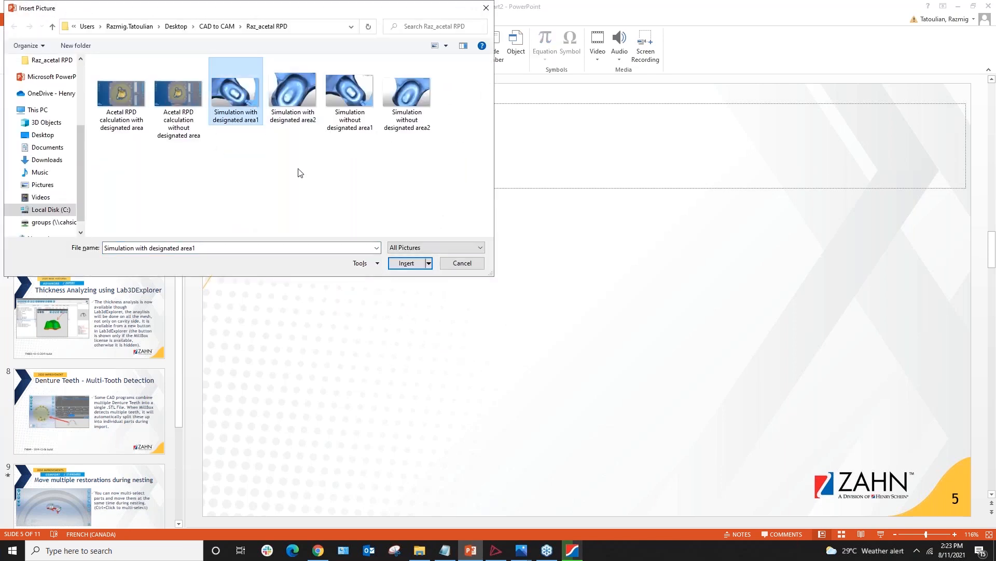
left_click(350, 97, "ctrl")
left_click(410, 264)
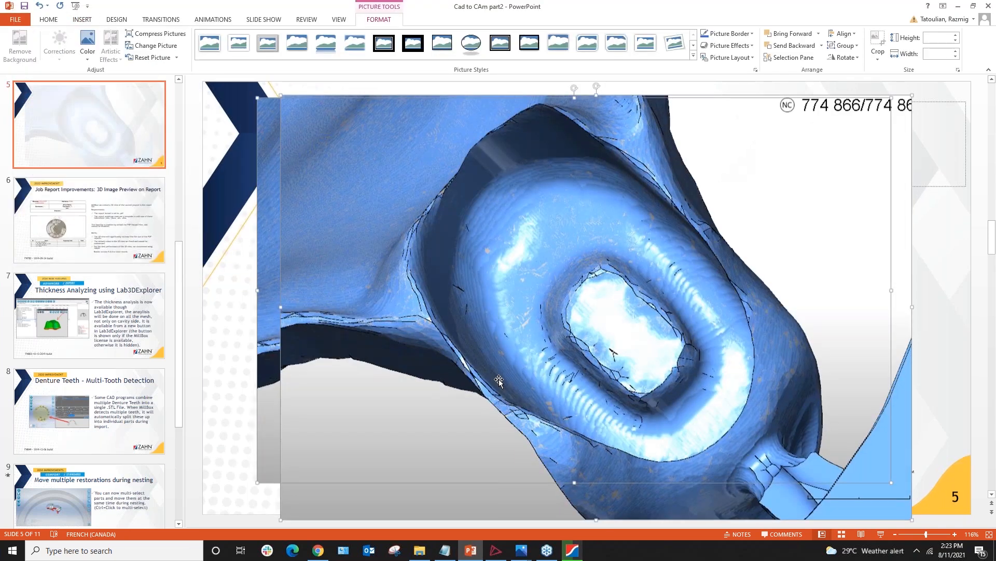
Shrink and reposition the two pictures, then cut them off the slide again
left_click_drag(913, 519, 680, 317)
left_click_drag(517, 261, 730, 289)
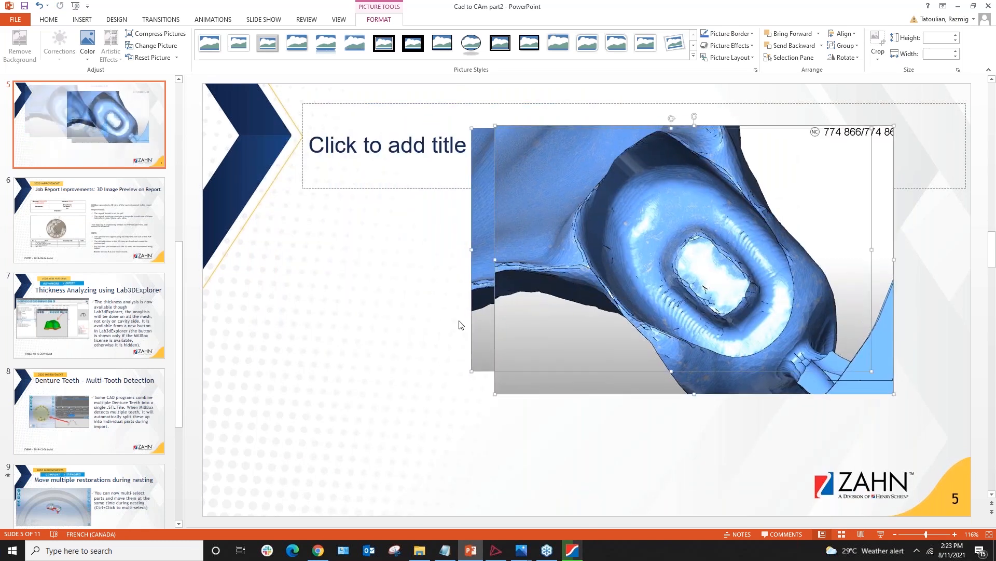
left_click_drag(472, 327, 429, 330)
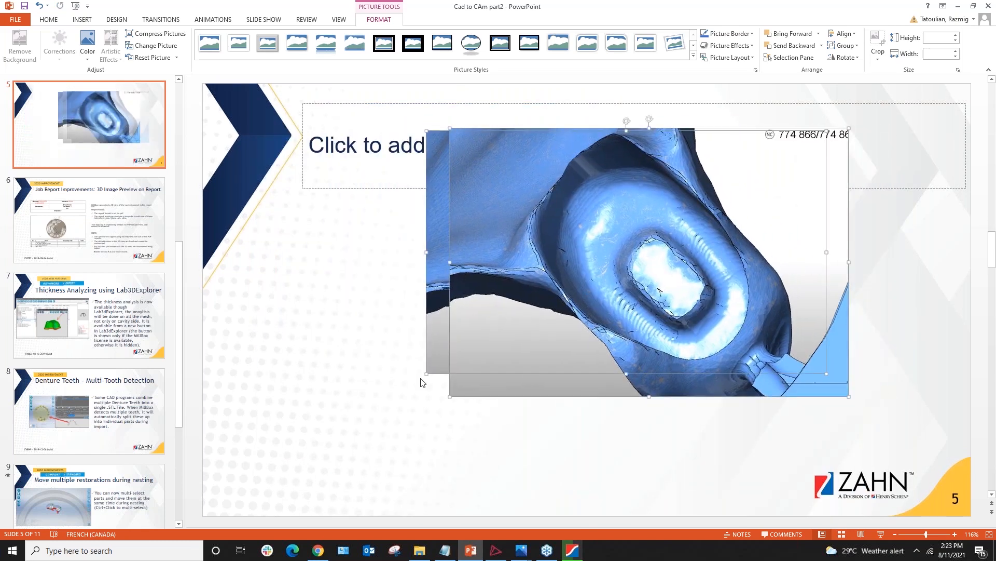
left_click_drag(425, 374, 407, 390)
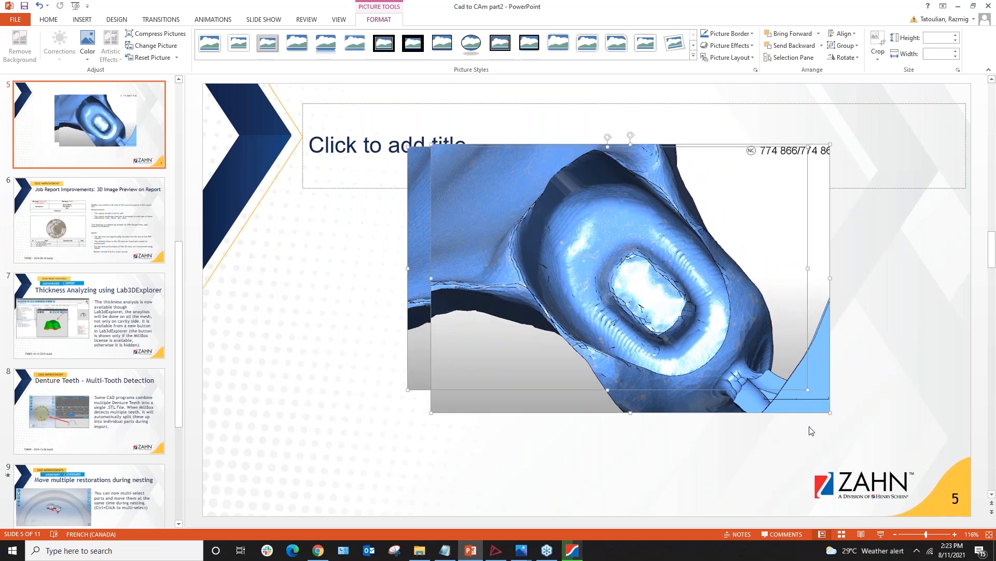
left_click_drag(811, 396, 901, 447)
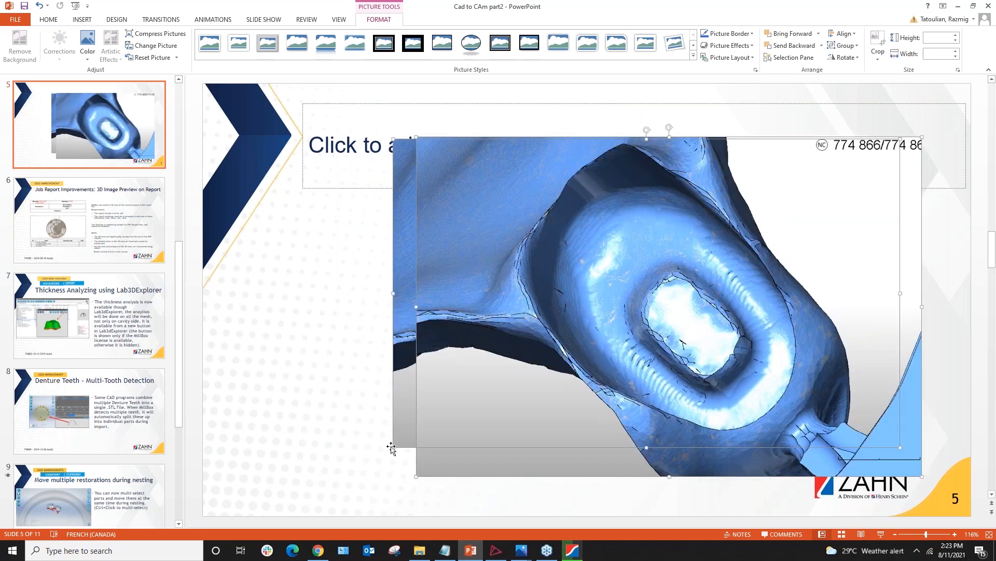
left_click_drag(392, 448, 317, 488)
right_click(484, 332)
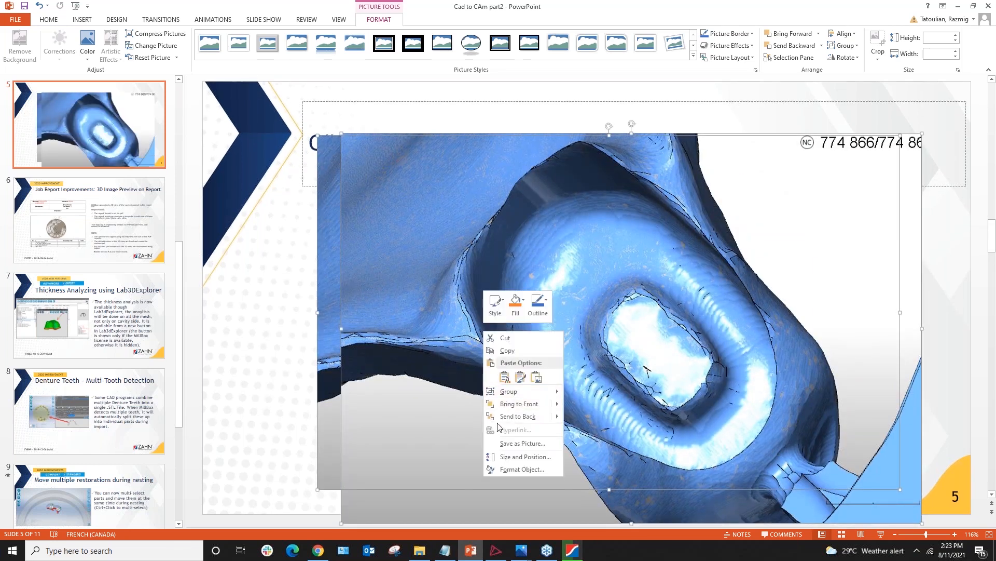
left_click(508, 340)
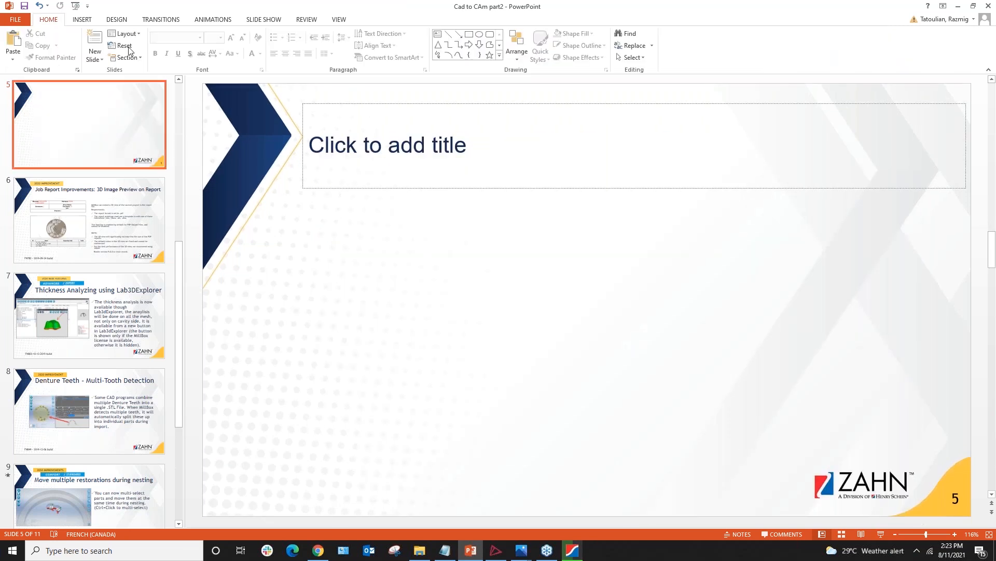
Insert 'Simulation with designated area1', shrink it to 5.65 × 3.43 in, and place it below the title
left_click(82, 20)
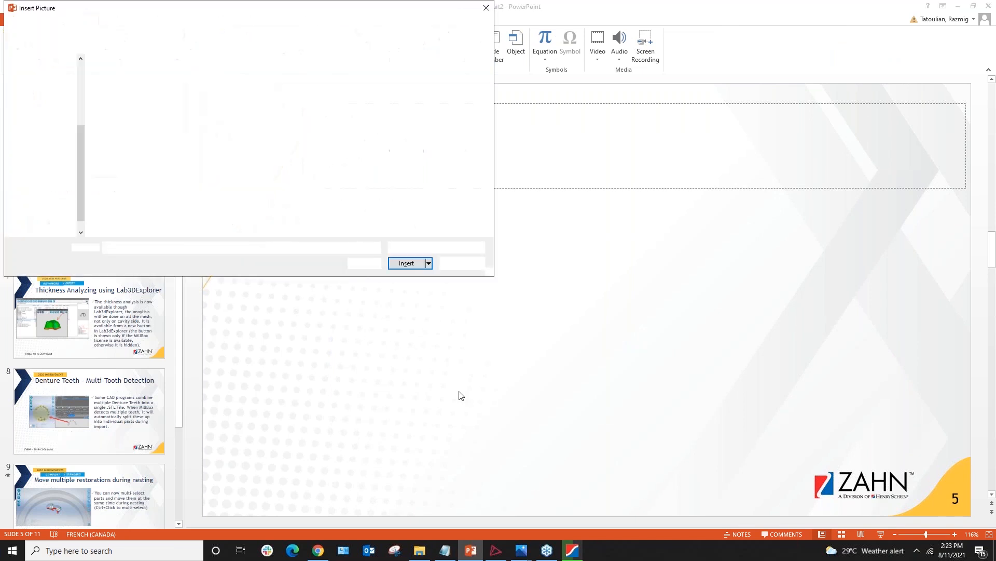
left_click(226, 103)
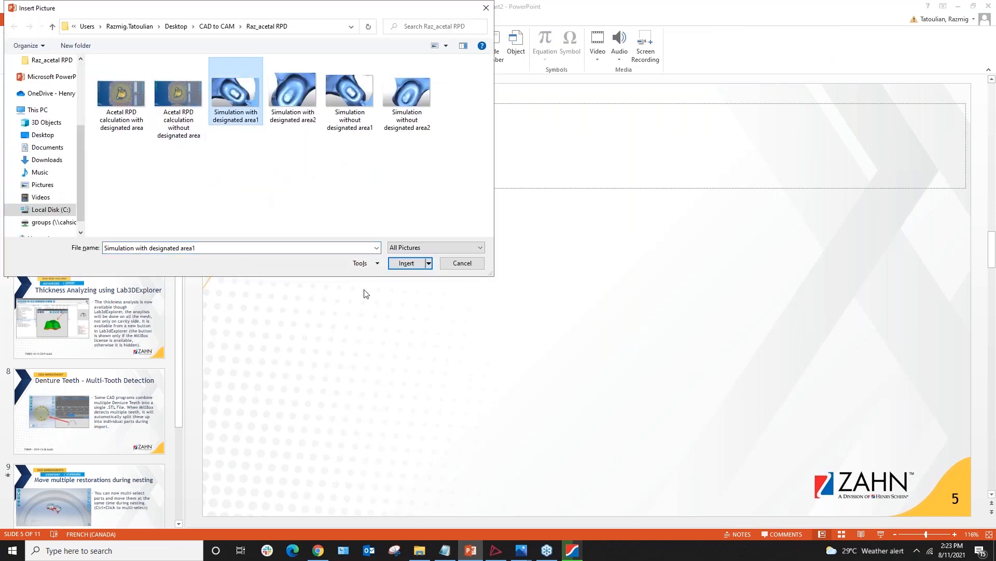
left_click(407, 262)
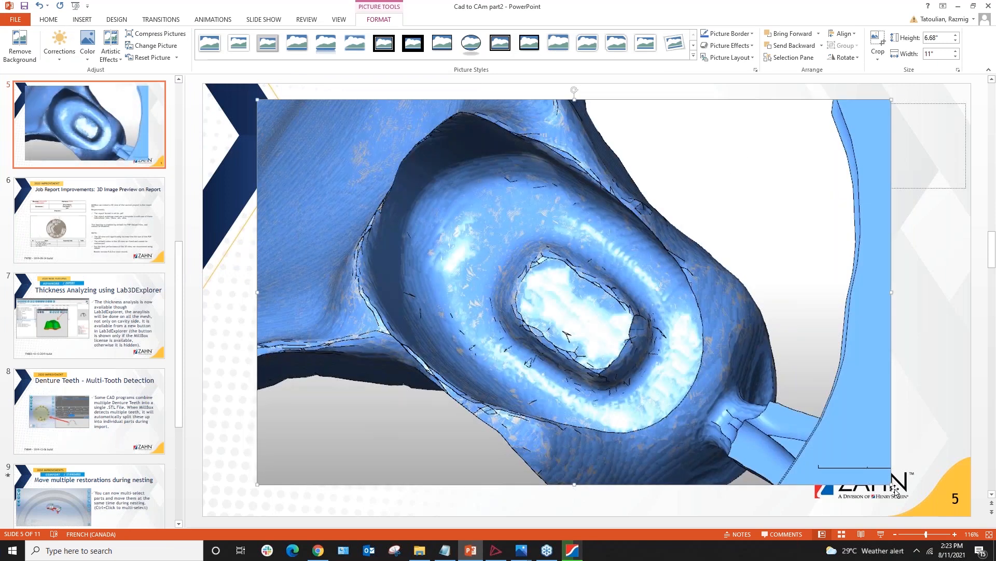
left_click_drag(892, 483, 583, 294)
left_click_drag(329, 260, 322, 390)
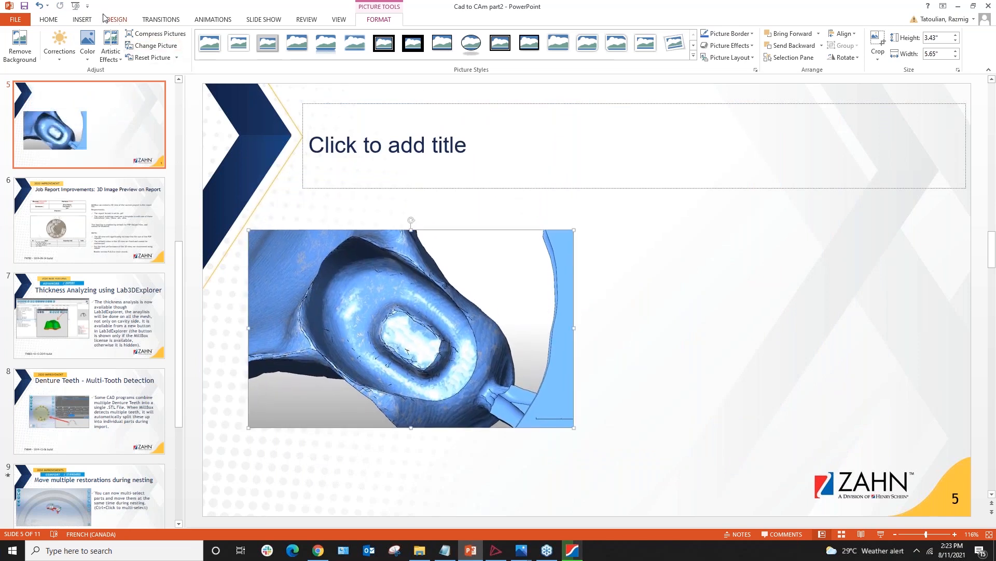
Insert 'Simulation without designated area1', resize it to match, and align it right of the first
left_click(82, 19)
left_click(67, 44)
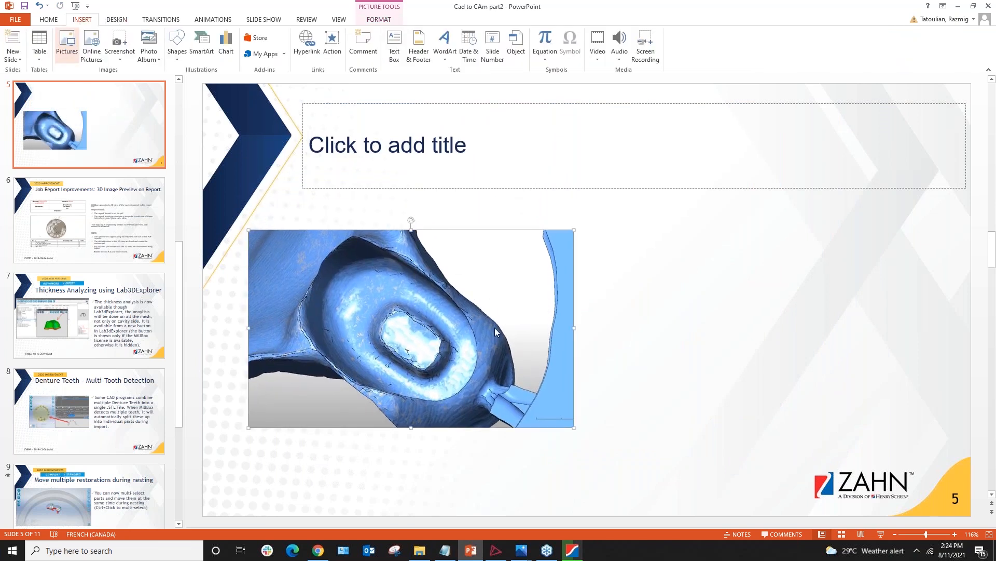
left_click(349, 97)
left_click(421, 266)
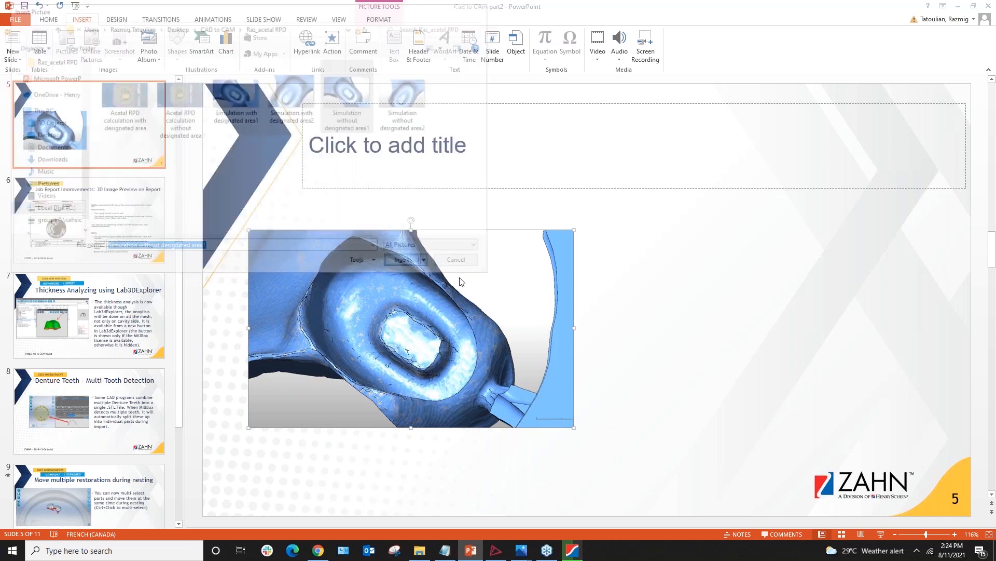
left_click_drag(898, 511, 627, 328)
left_click_drag(493, 209, 807, 319)
left_click_drag(244, 429, 247, 432)
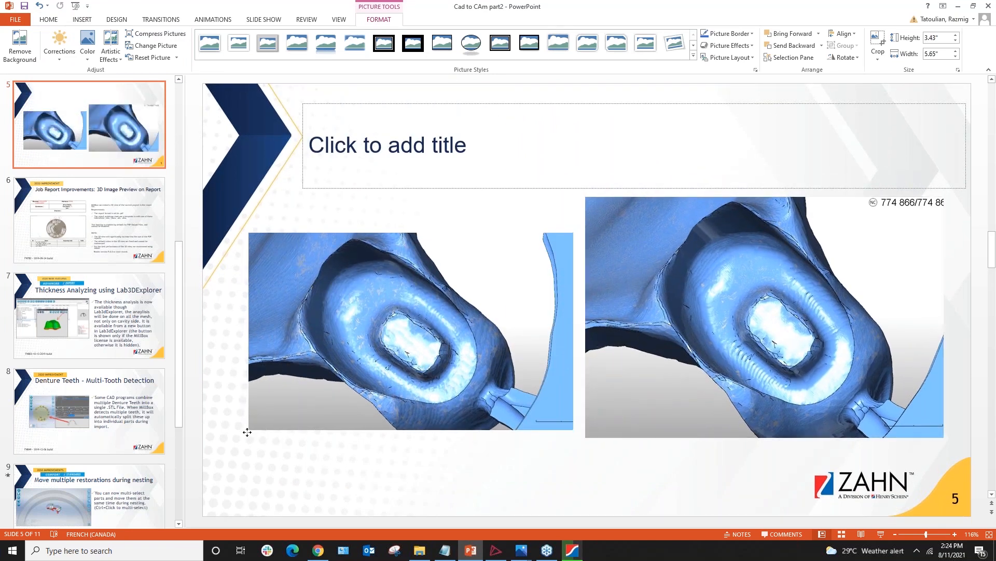
scroll(474, 440, "up", 2)
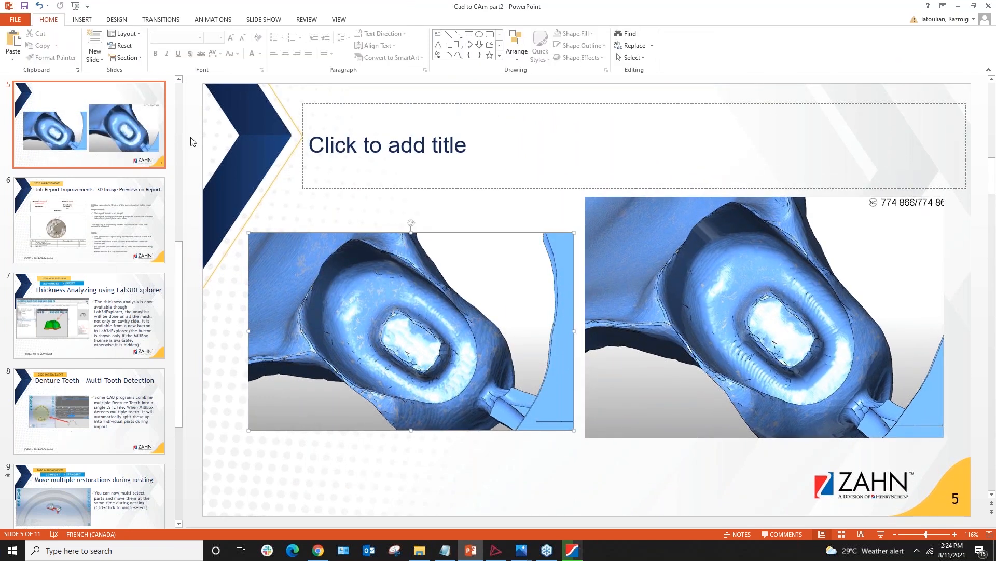
scroll(192, 142, "up", 3)
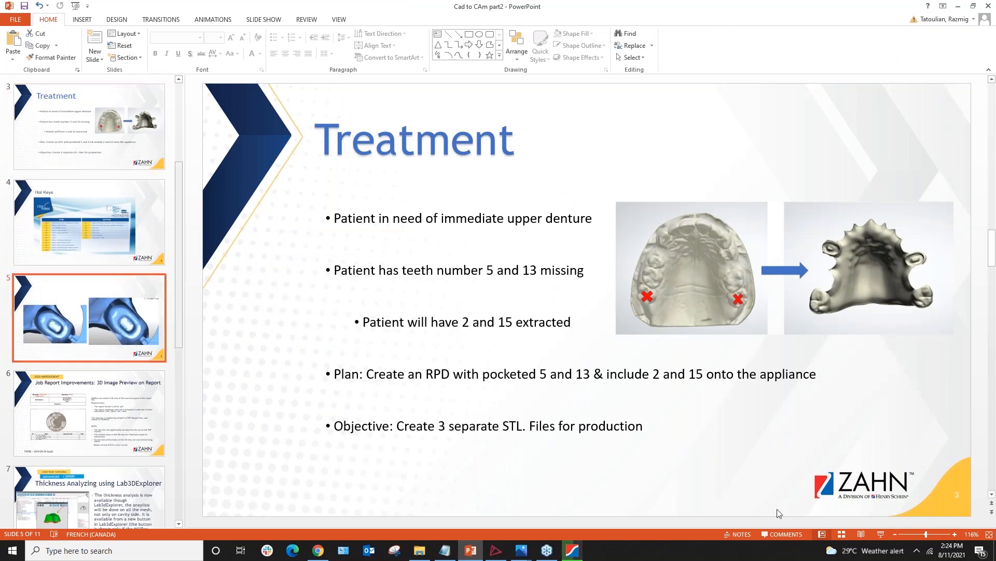
Zoom in twice on the slide 5 comparison, then return to MillBox calculating at 56%
left_click(955, 534)
left_click(955, 534)
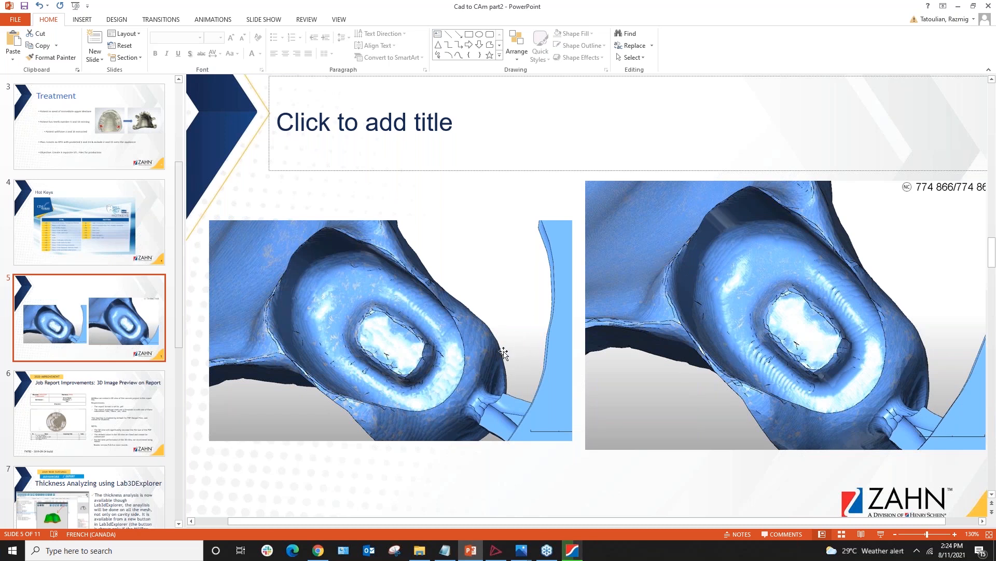
left_click(581, 557)
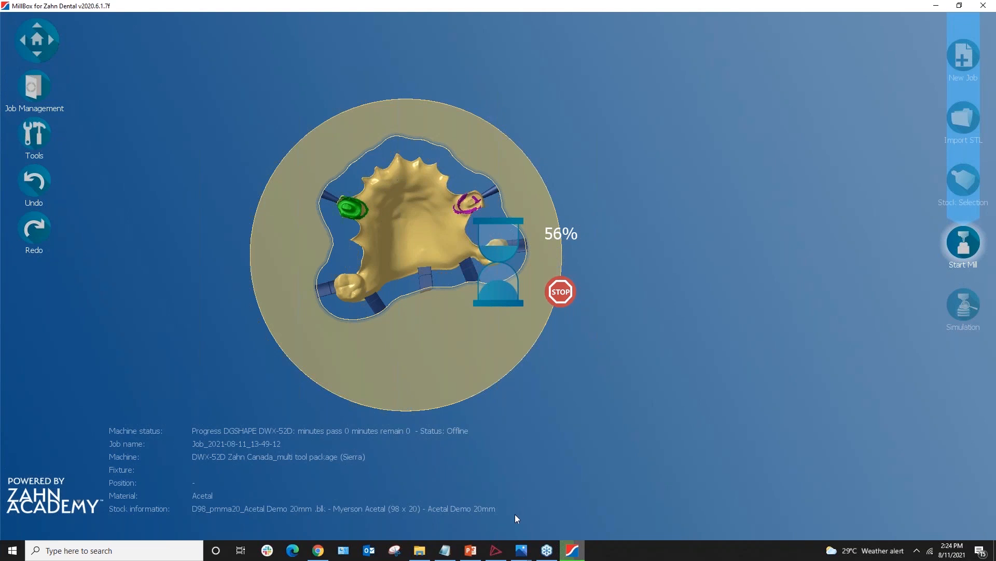
mouse_move(520, 551)
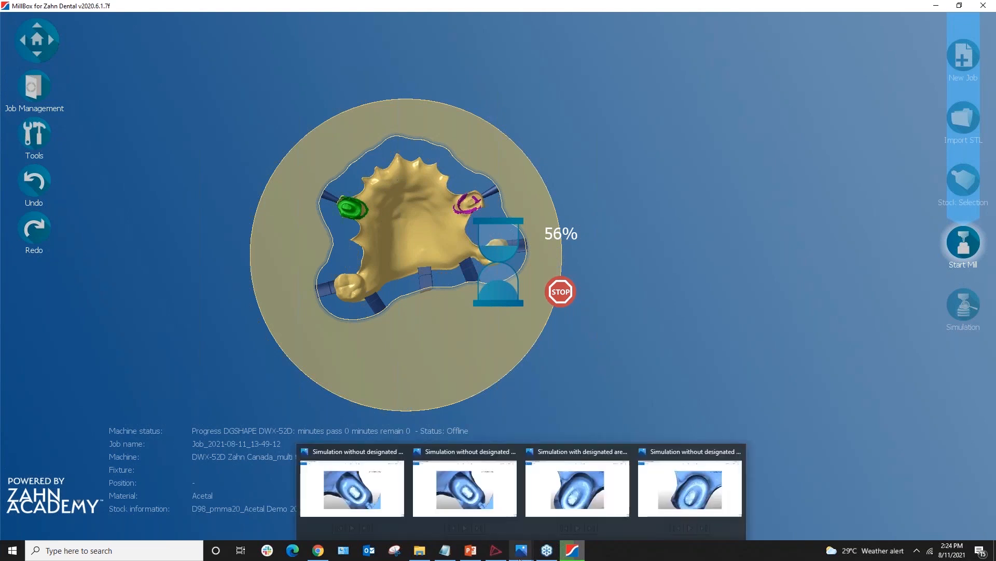
left_click(579, 507)
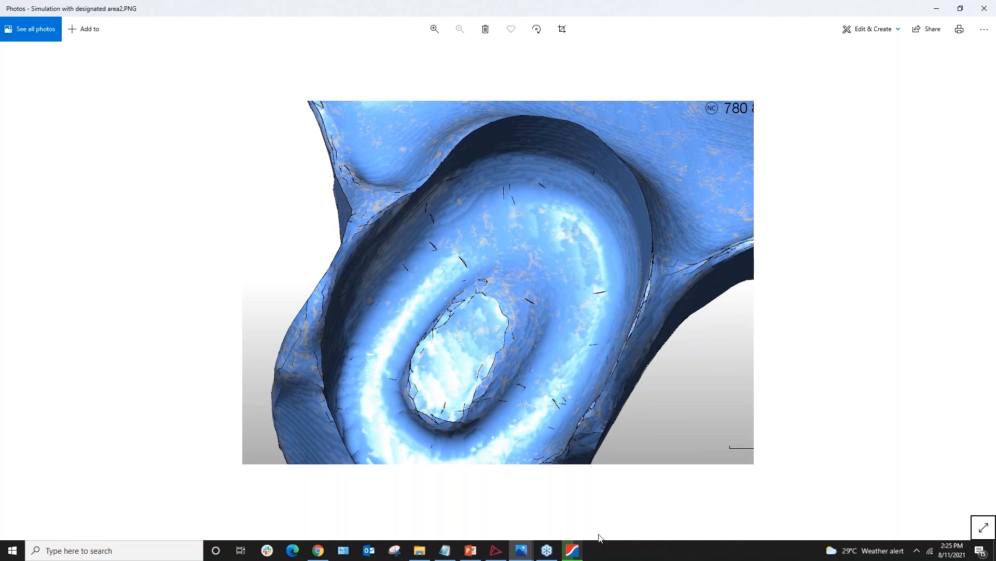
left_click(573, 550)
left_click_drag(477, 386, 418, 379)
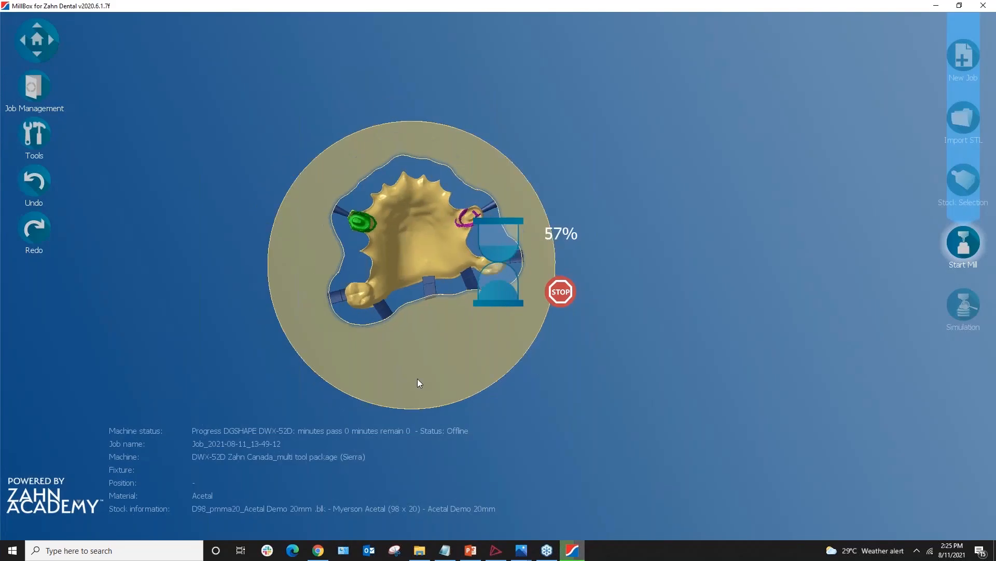
middle_click_drag(472, 394, 520, 419)
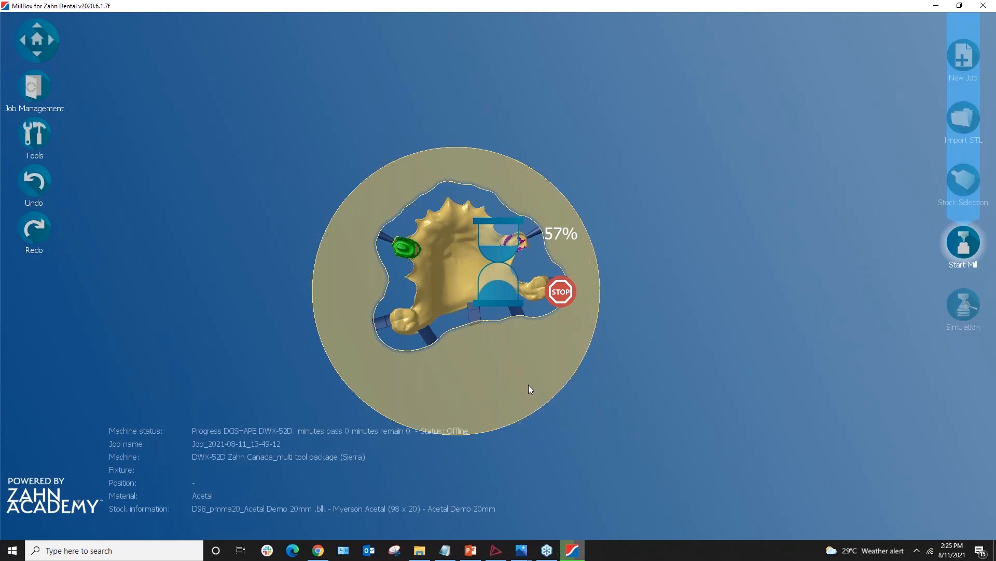
scroll(554, 381, "down", 1)
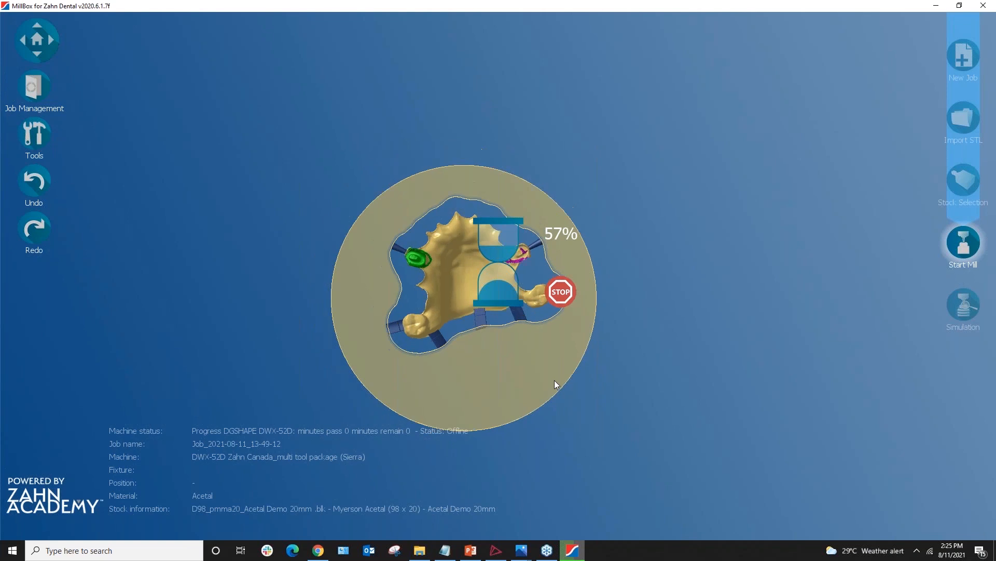
Stop the running toolpath calculation and open the hidden TEST command prompt with Ctrl+T
middle_click_drag(539, 358, 557, 314)
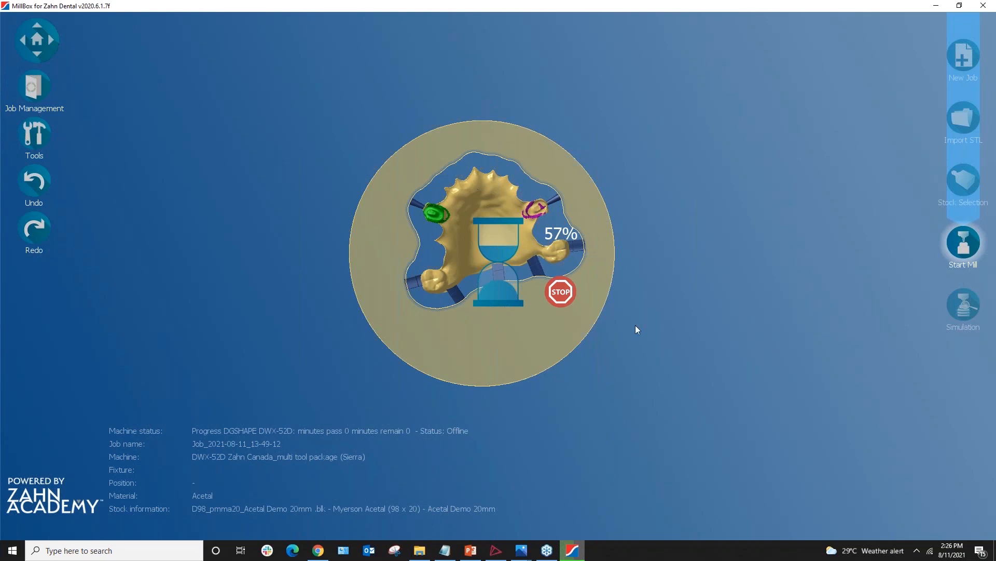
left_click(564, 293)
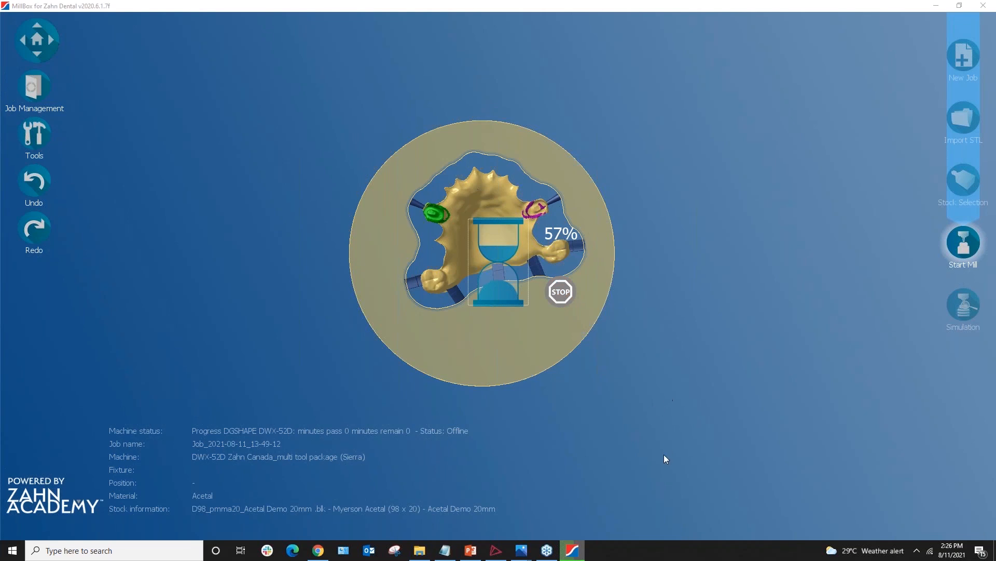
left_click(638, 436)
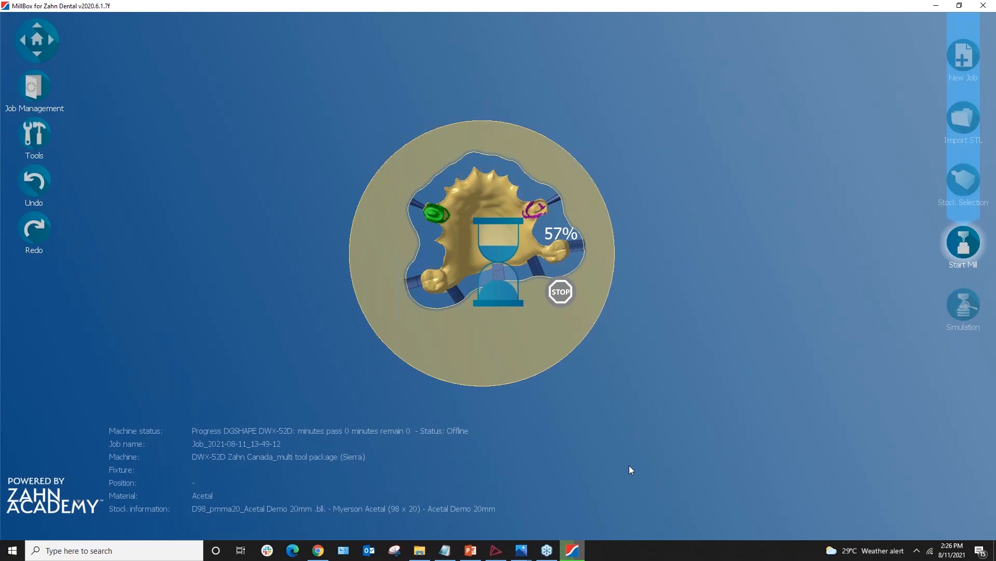
key("ctrl+t")
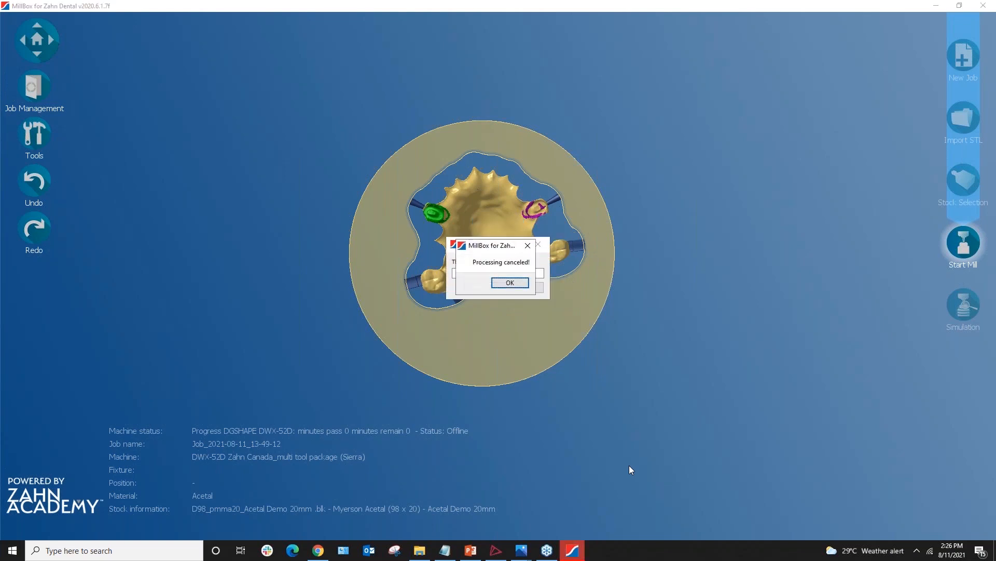
Dismiss the cancellation message, enter the unlock command and the configuration password
left_click(510, 283)
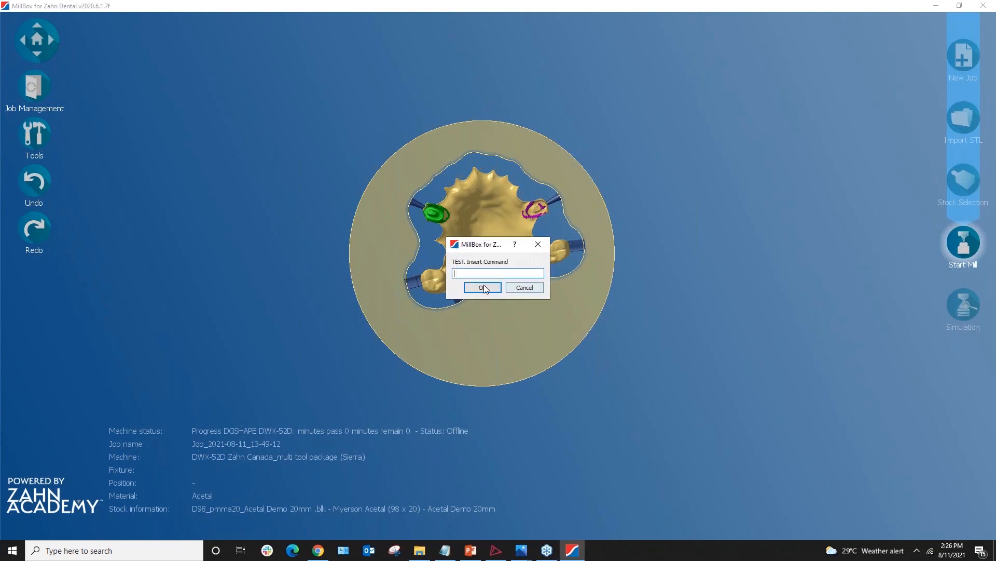
left_click(481, 275)
type("1234")
key("Return")
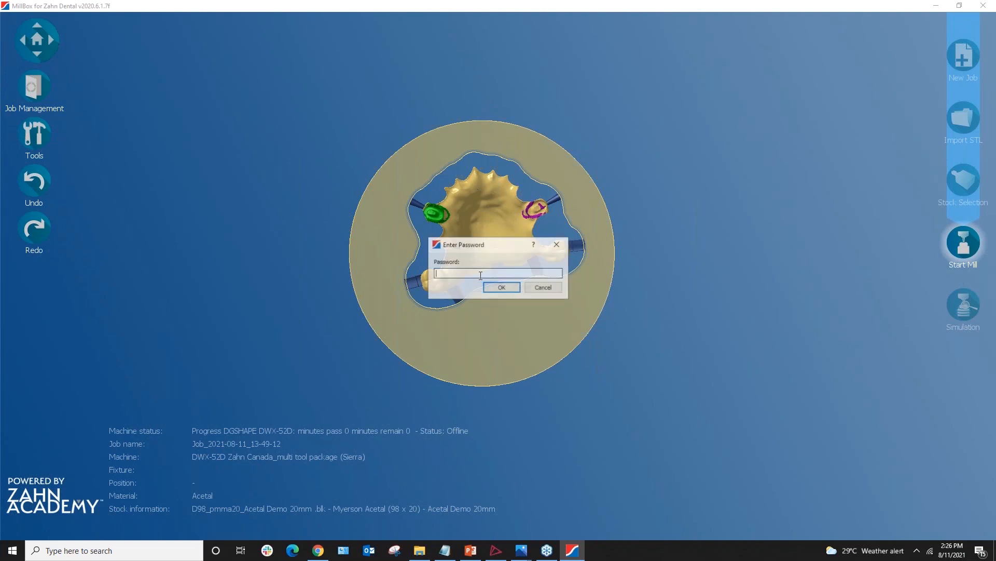
type("••")
key("BackSpace")
key("BackSpace")
type("••••••")
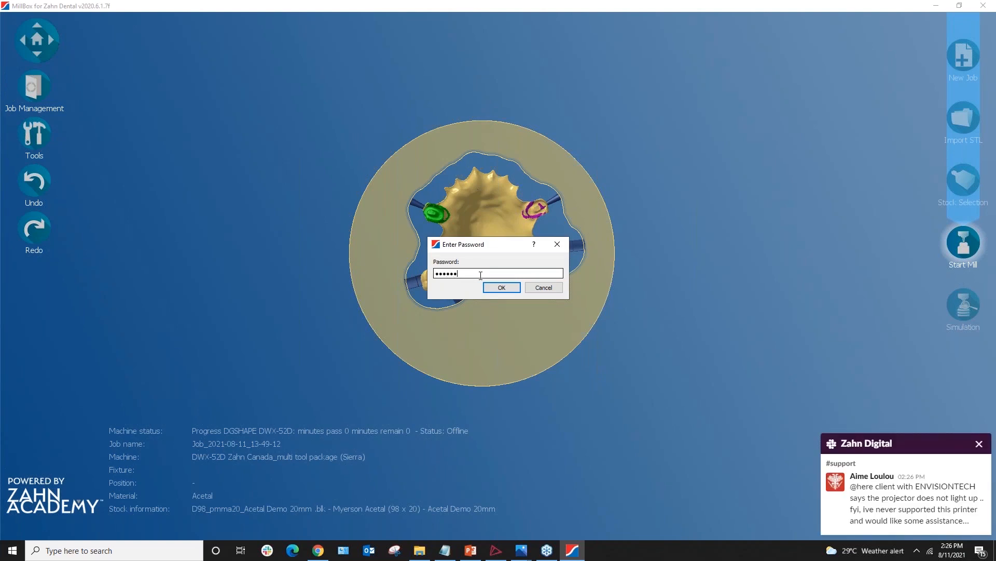
key("Return")
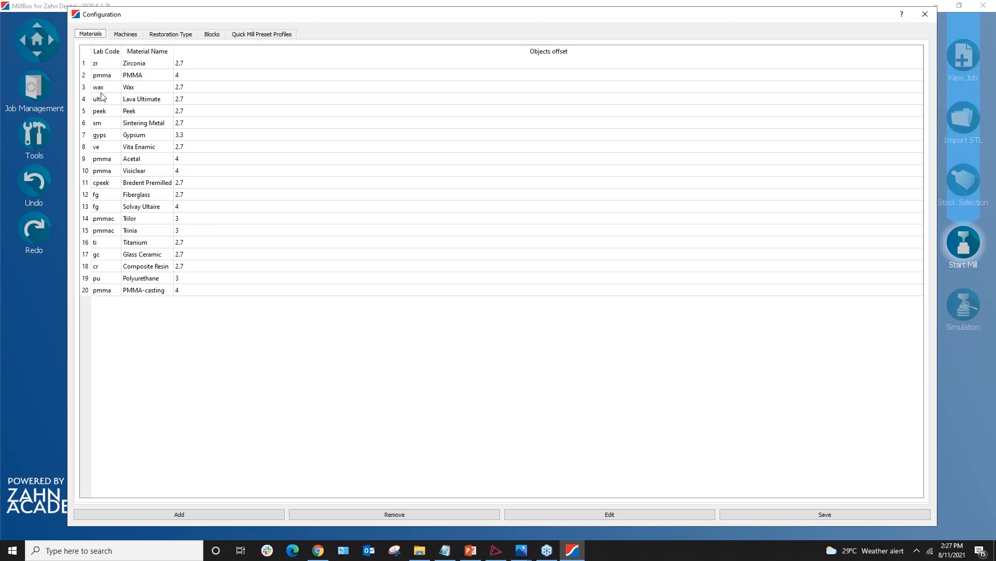
Browse the Machines and Restoration Type configuration tables
left_click(131, 34)
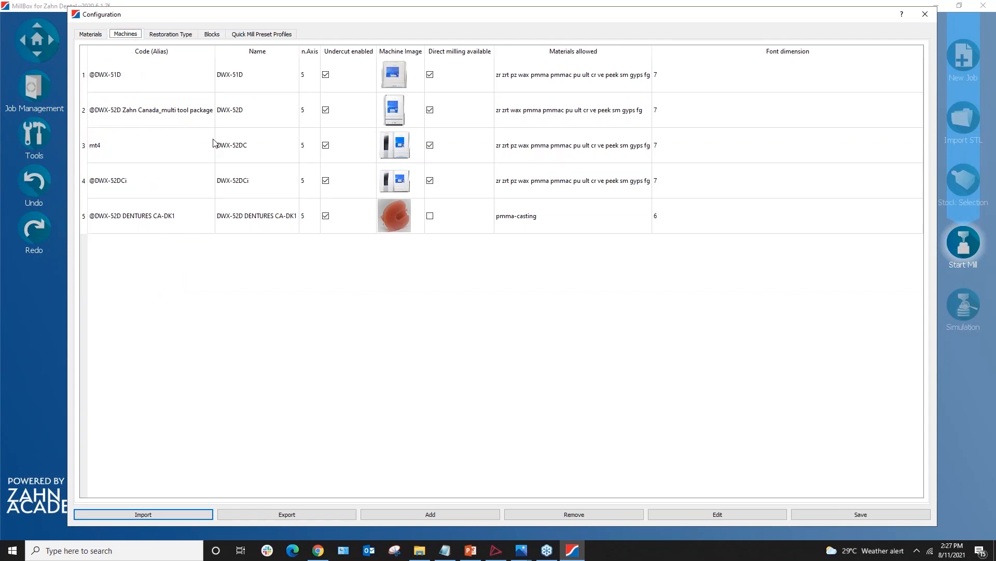
left_click(163, 36)
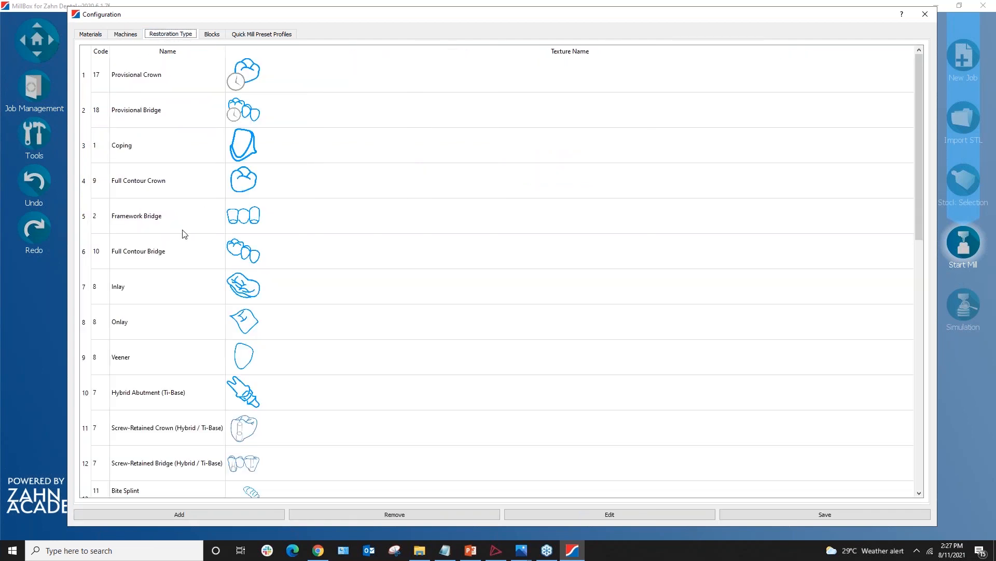
scroll(330, 330, "down", 5)
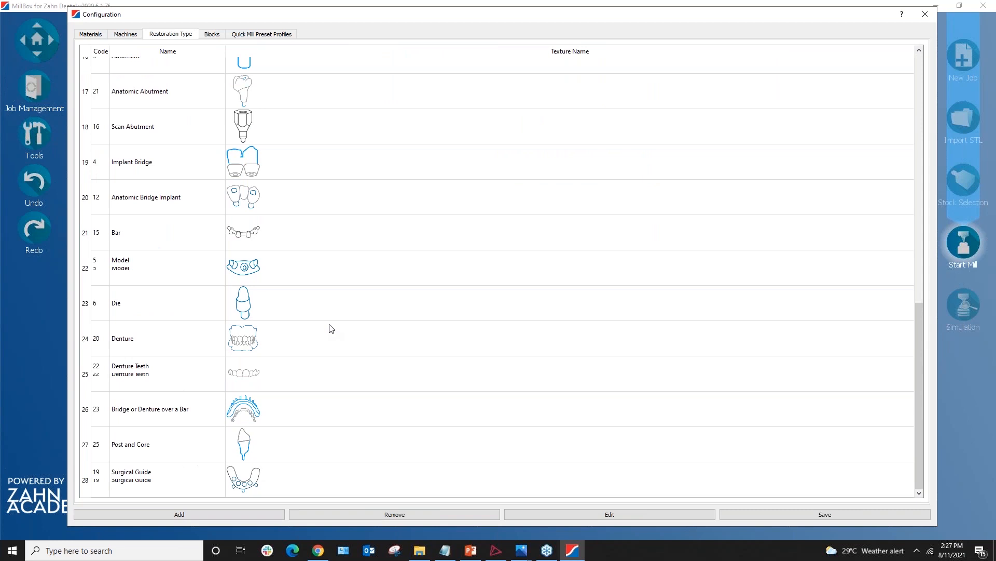
scroll(335, 368, "up", 3)
scroll(337, 369, "up", 3)
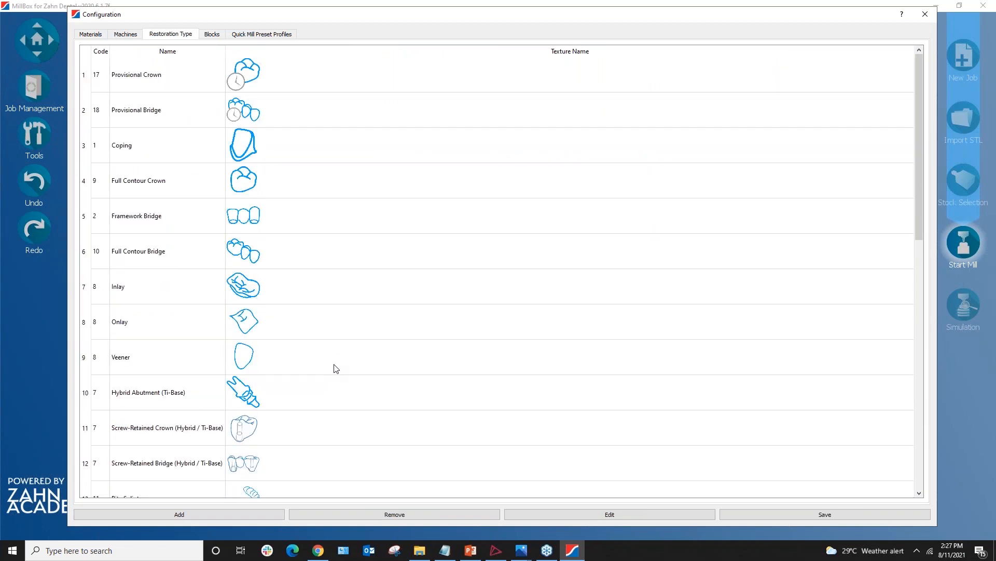
Select block 83, Acetal 98x20, in the Blocks table and open it for editing
left_click(212, 34)
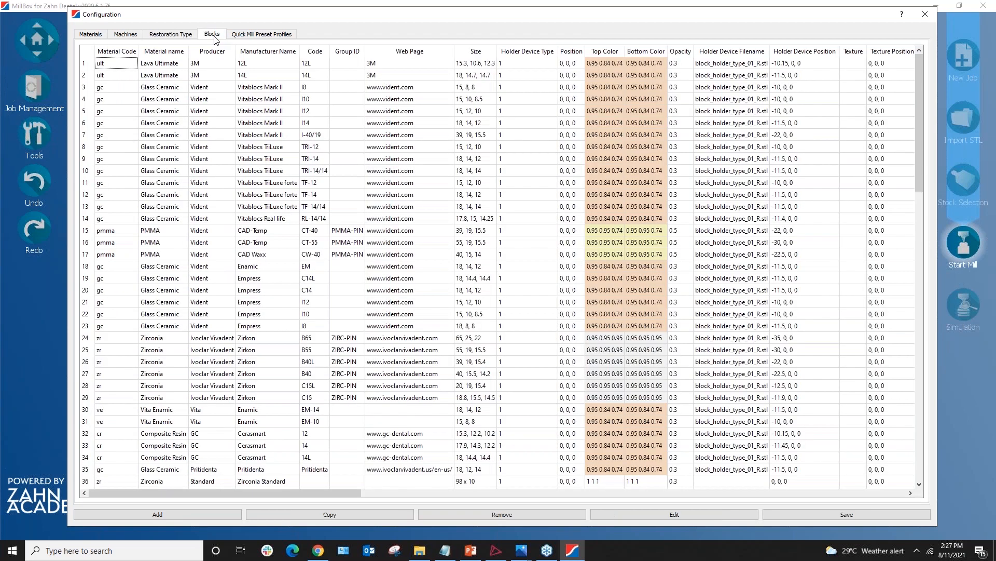
scroll(339, 351, "down", 18)
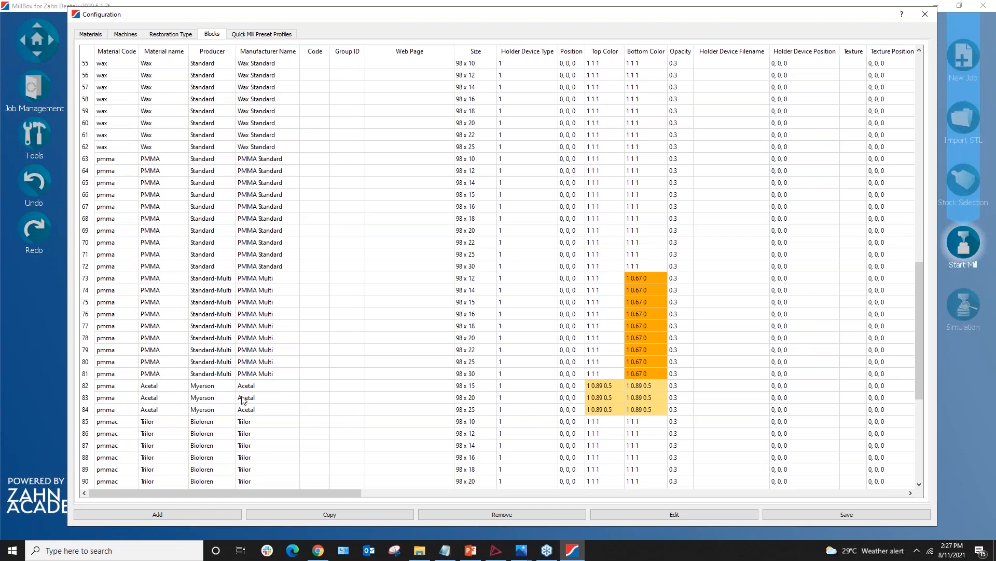
left_click(473, 399)
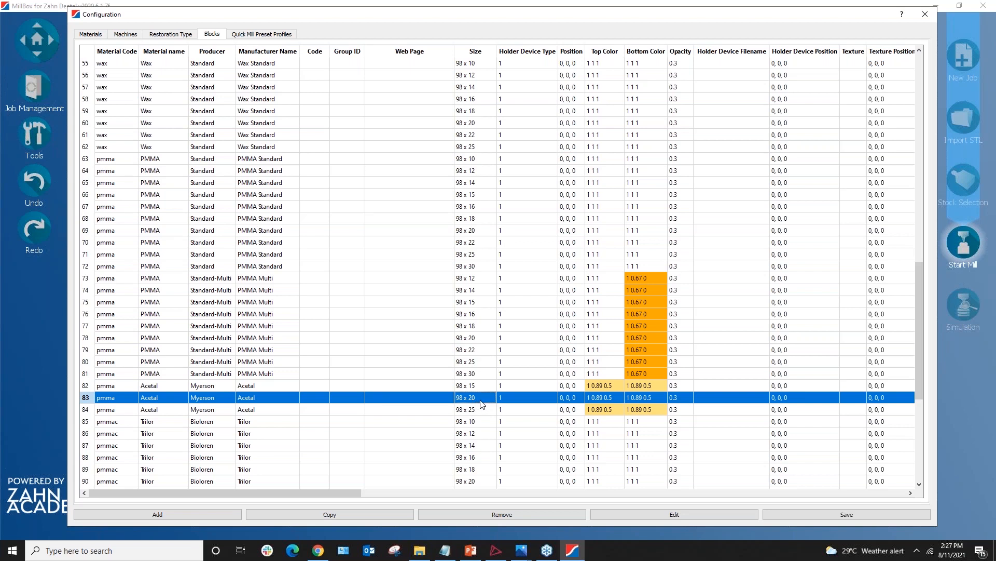
left_click(669, 514)
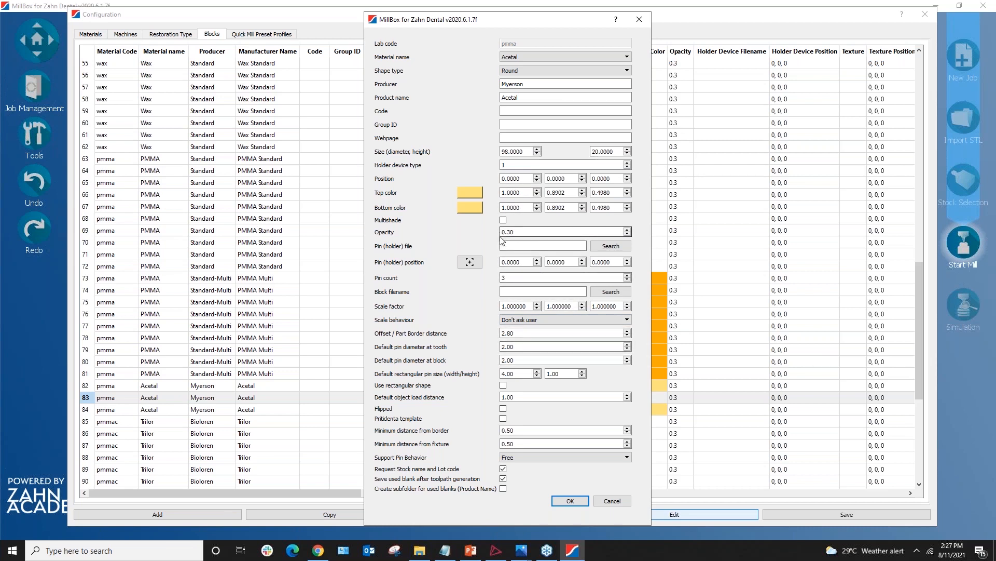
Pick a lighter yellow shade for the Acetal block's bottom colour
left_click(476, 208)
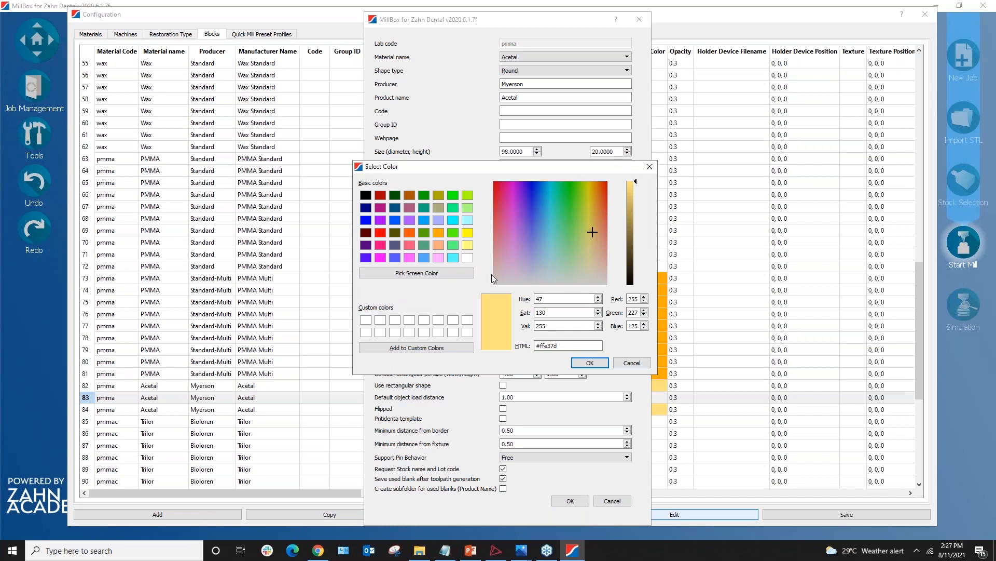
left_click_drag(592, 232, 590, 270)
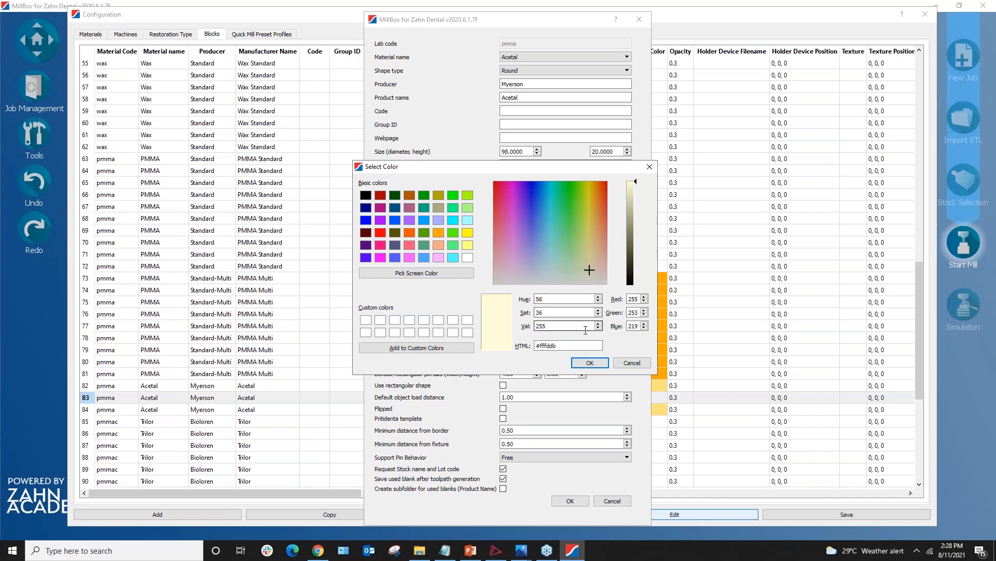
left_click(594, 366)
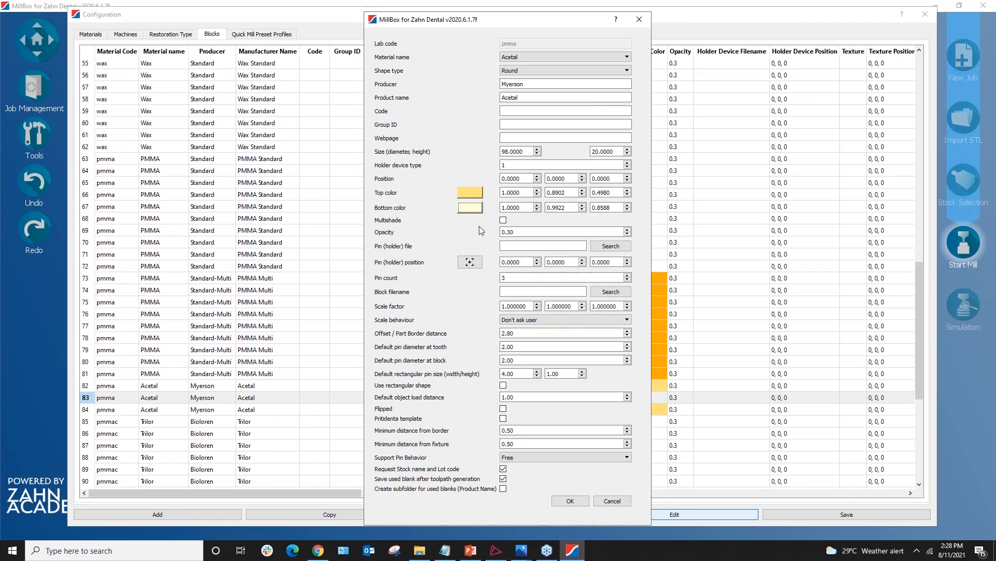
Toggle Multishade on and back off, then cancel to discard the block edits
left_click(503, 220)
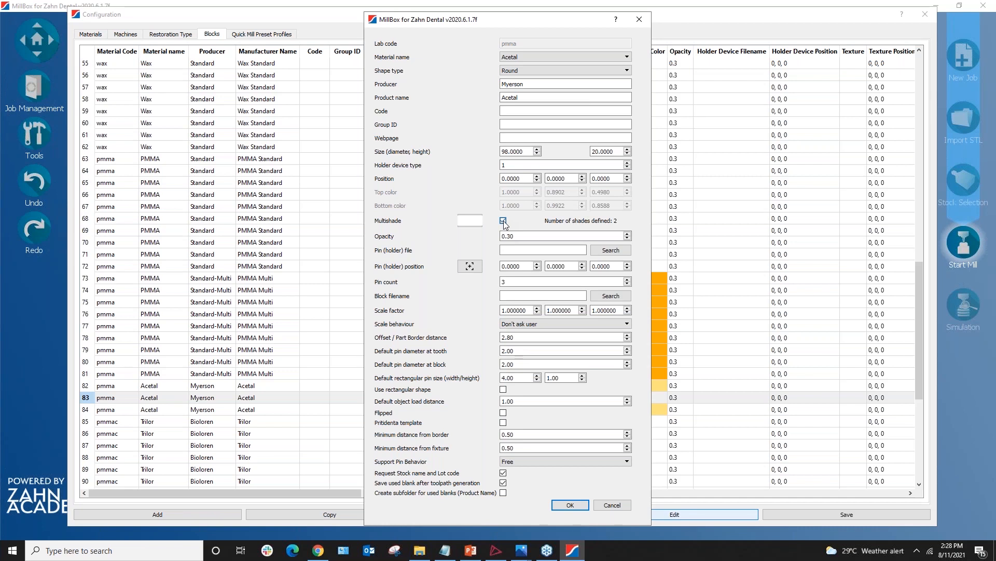
left_click(503, 220)
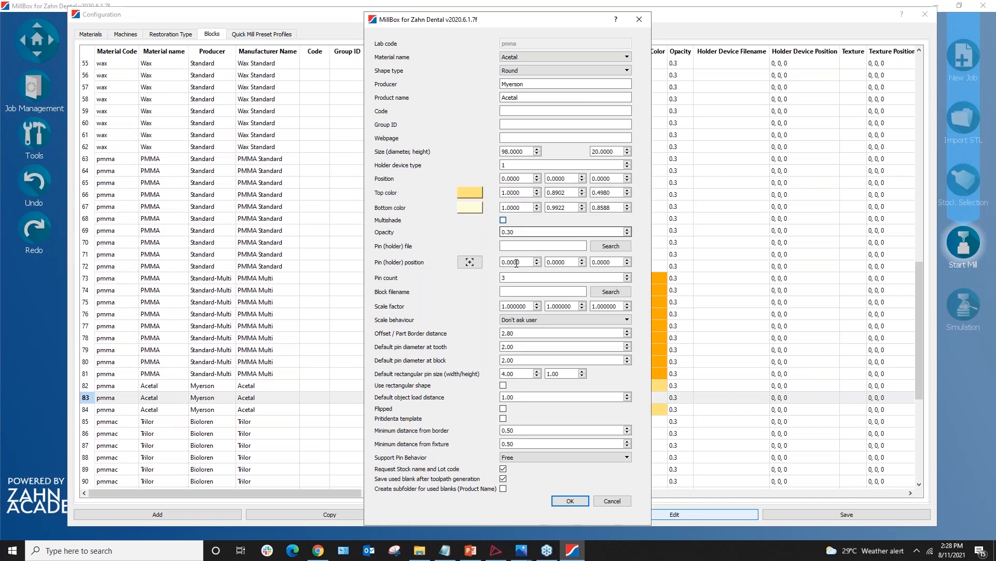
left_click(613, 501)
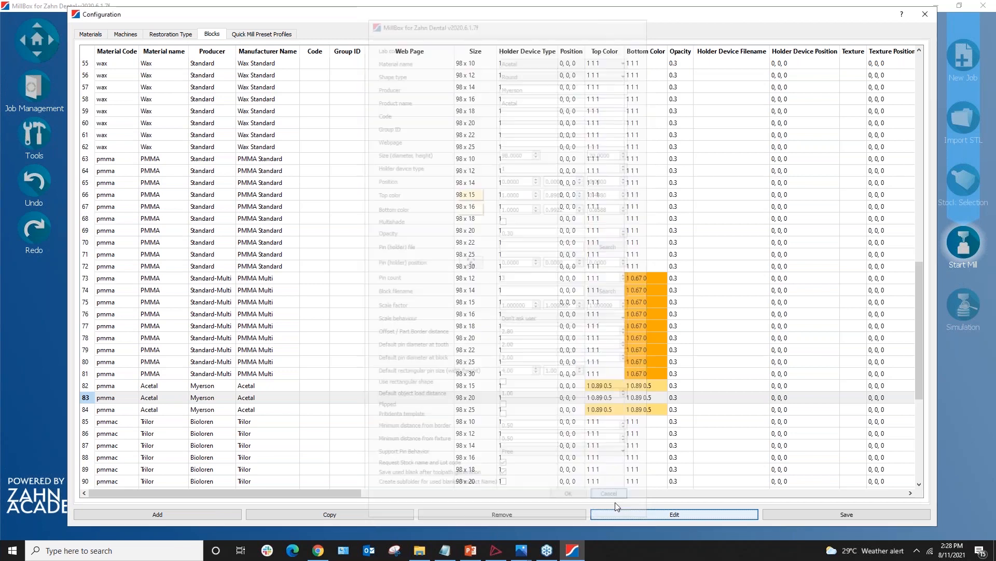
View the Quick Mill Preset Profiles, then close Configuration, reopen it with Ctrl+Shift+C, and close it again
scroll(341, 309, "down", 7)
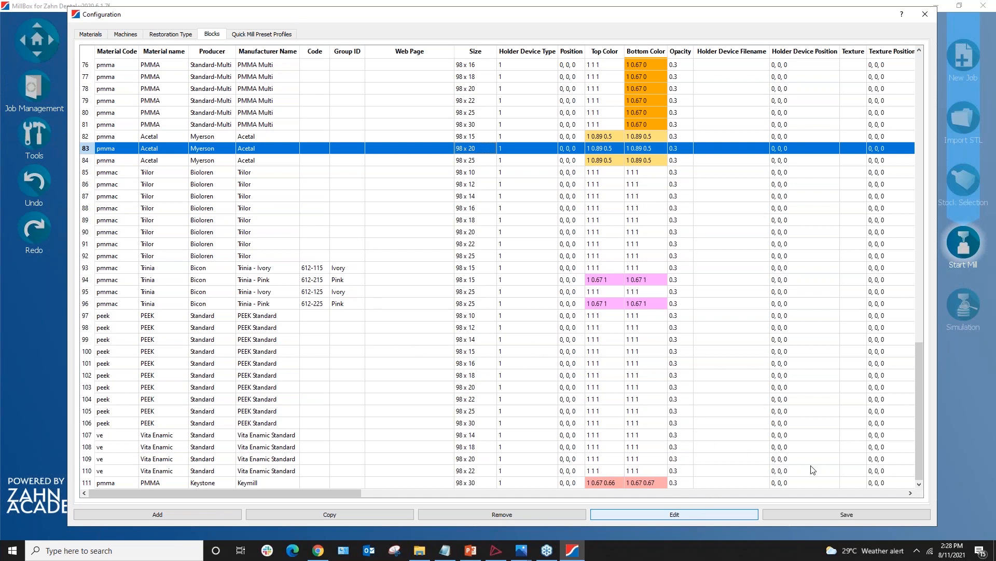
left_click(259, 34)
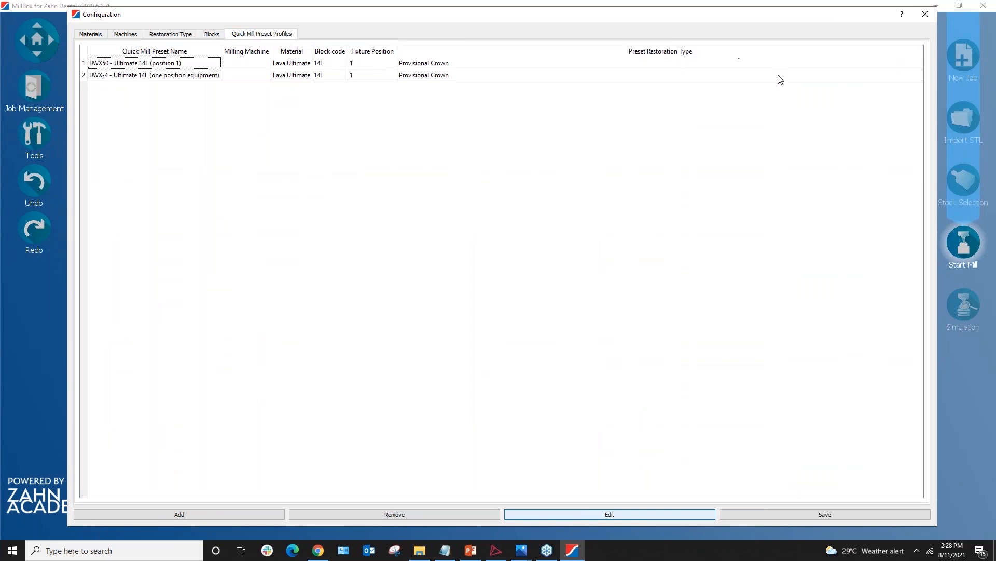
left_click(925, 15)
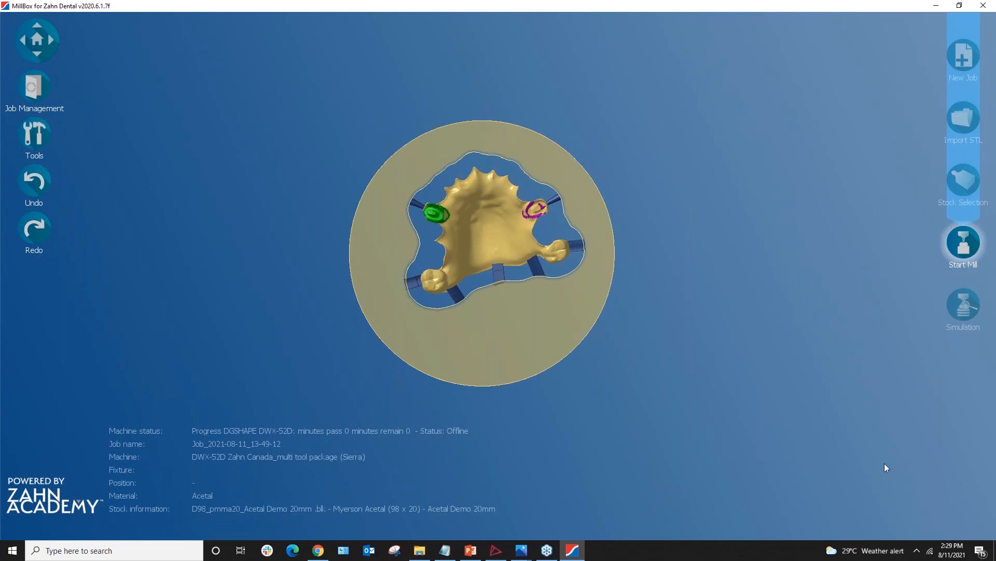
key("ctrl+shift+c")
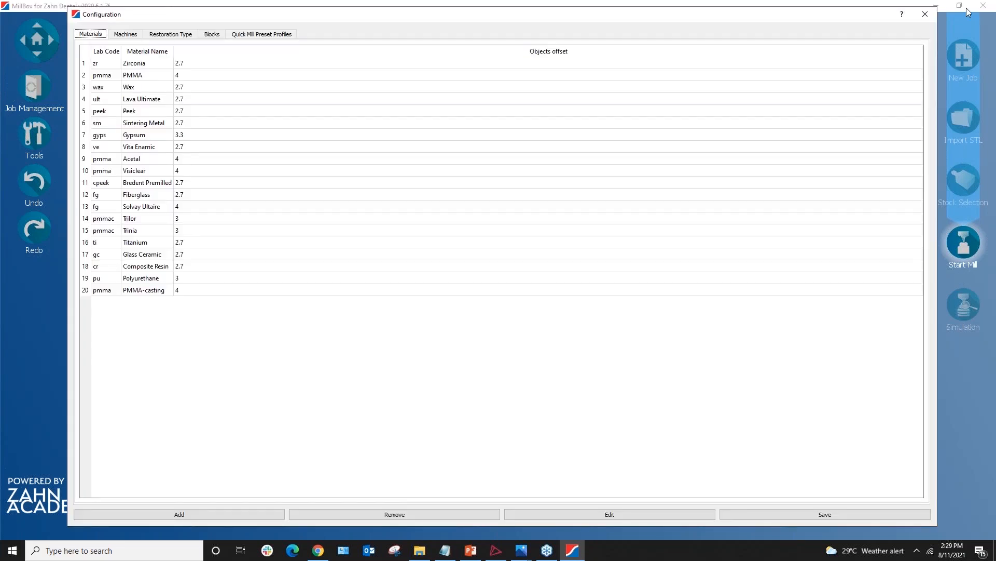
left_click(925, 14)
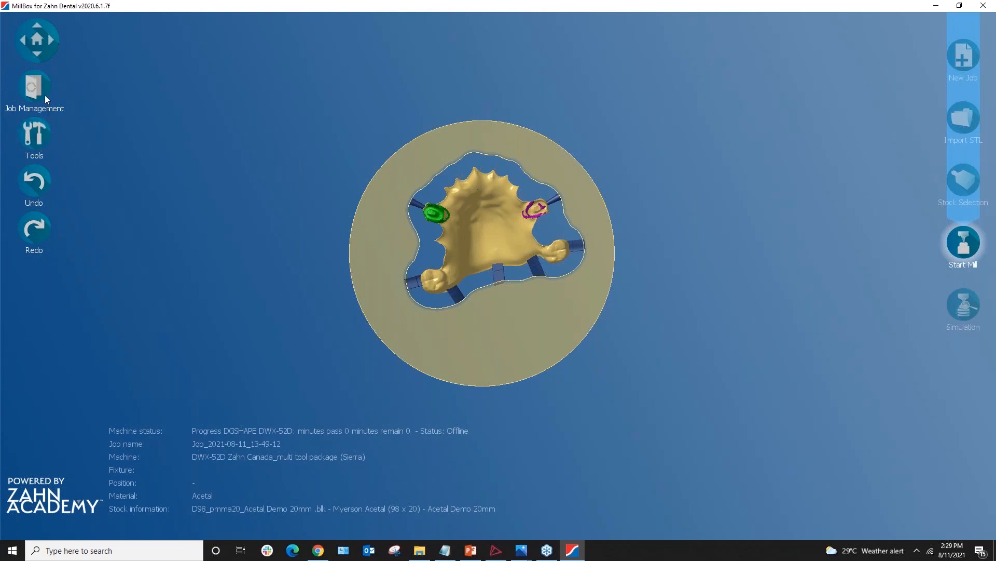
Show the Job Management panel and zoom the disc view, shifting it up and left
left_click(31, 87)
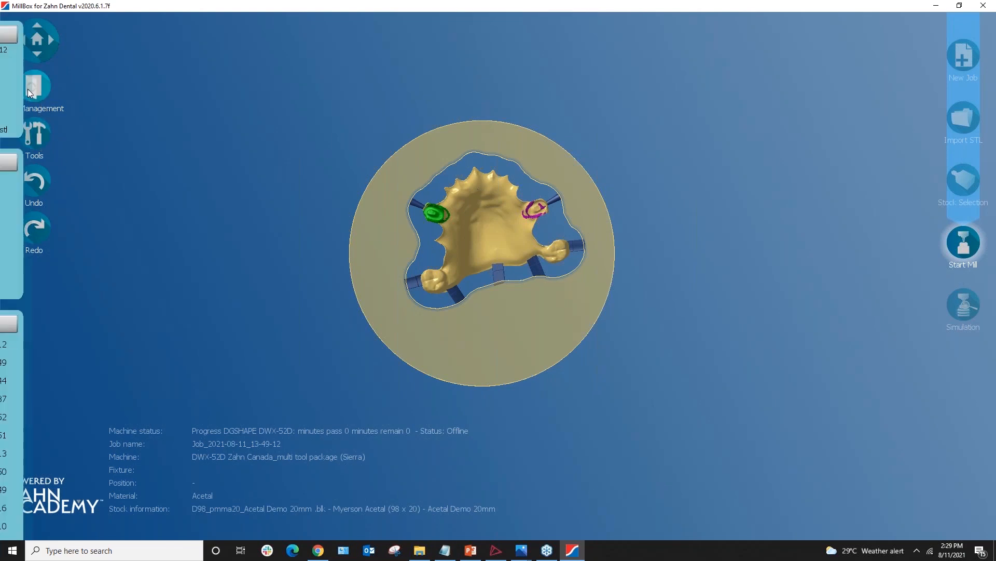
mouse_move(88, 356)
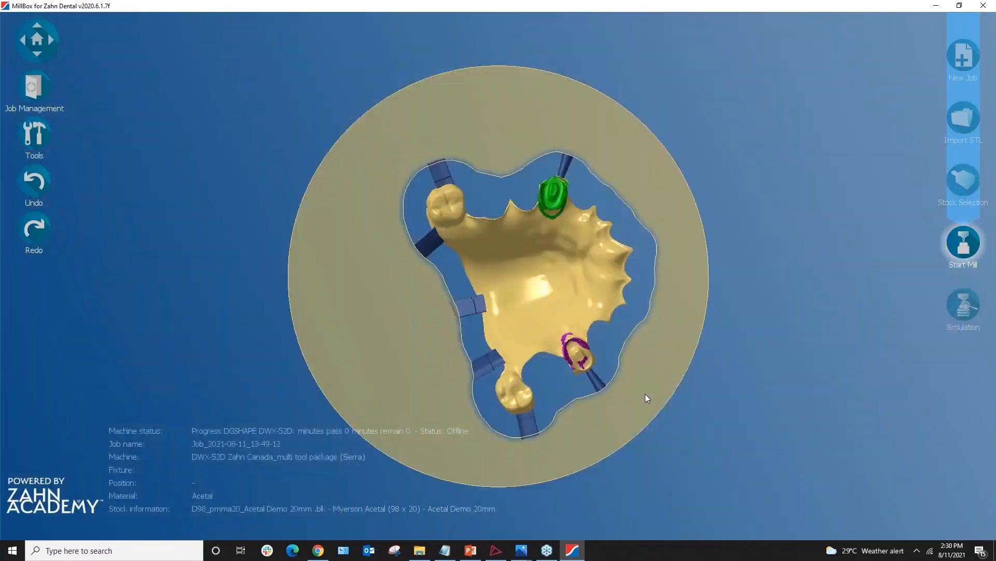
scroll(698, 389, "down", 2)
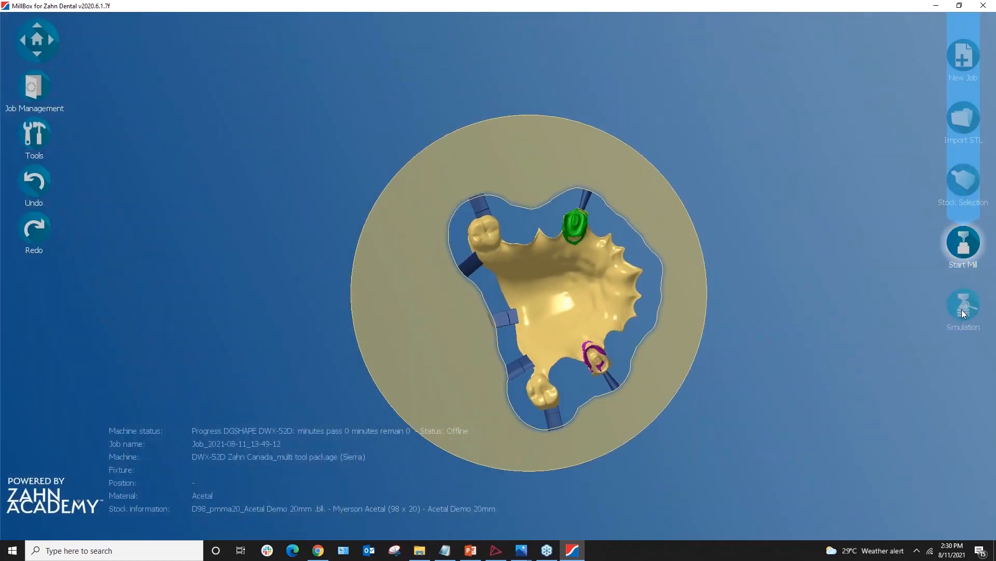
middle_click_drag(617, 331, 528, 291)
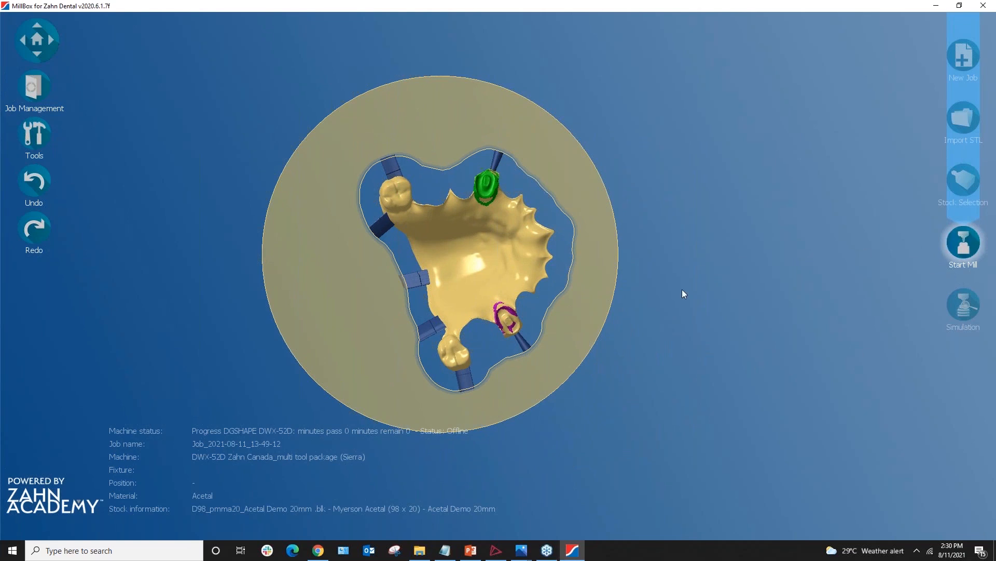
Refine the disc framing further, then preview the four open Simulation image windows
scroll(679, 359, "down", 2)
middle_click_drag(605, 422, 584, 352)
scroll(605, 398, "down", 2)
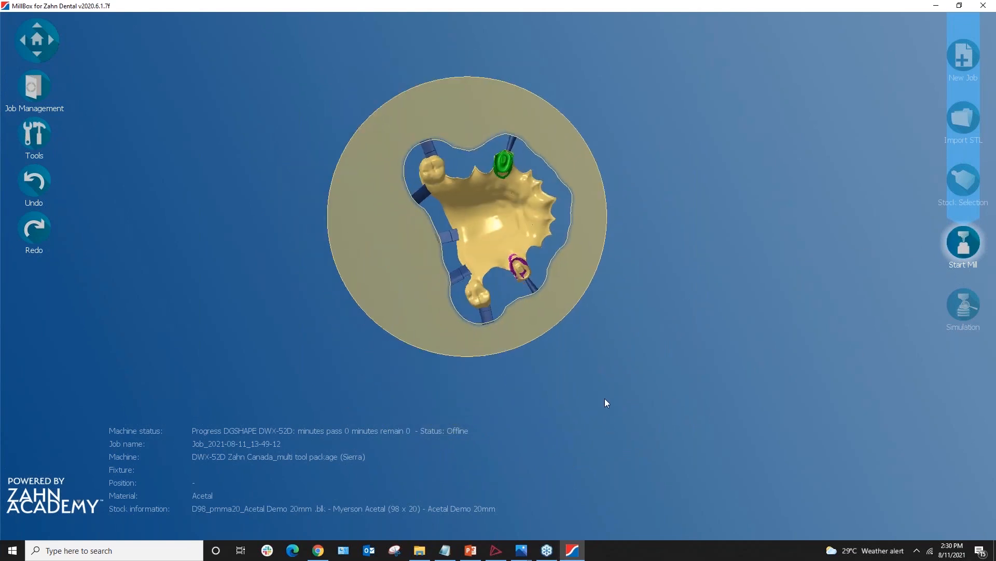
middle_click_drag(607, 403, 591, 391)
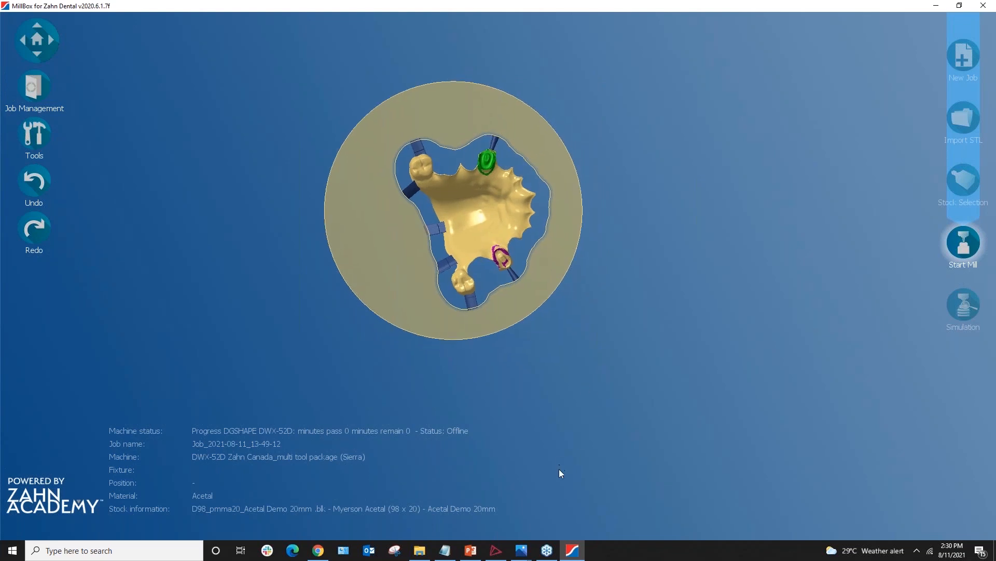
left_click(521, 550)
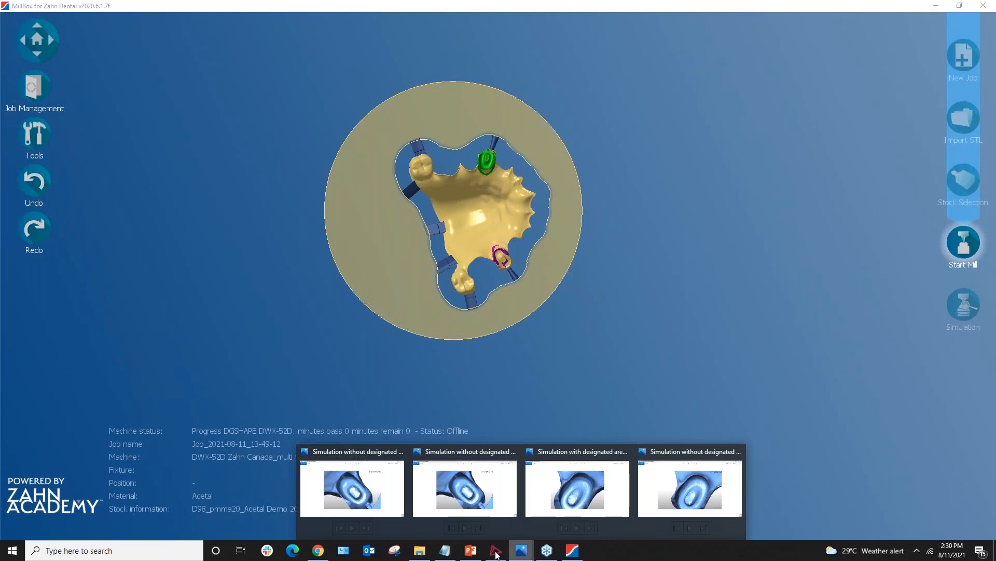
left_click(470, 550)
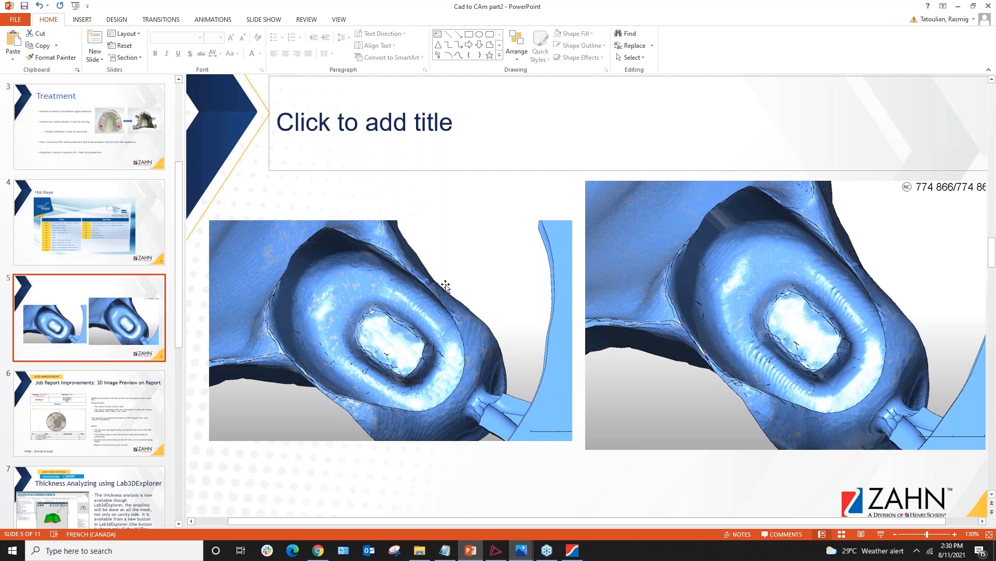
left_click(572, 550)
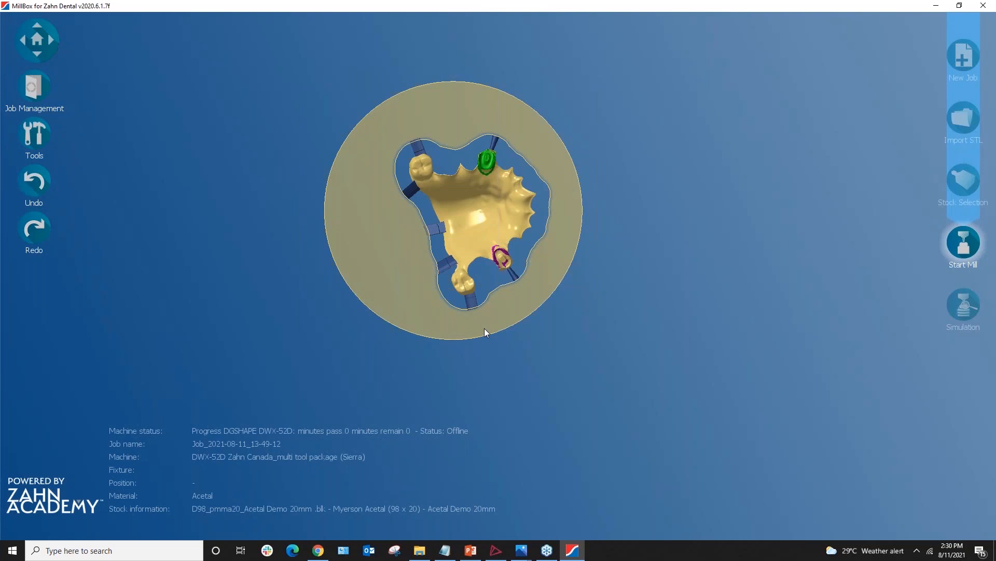
Reframe and tilt the disc to see its rim, show the milling tools, then switch to PowerPoint slide 10
scroll(485, 328, "down", 1)
middle_click_drag(483, 322, 541, 403)
scroll(536, 374, "up", 1)
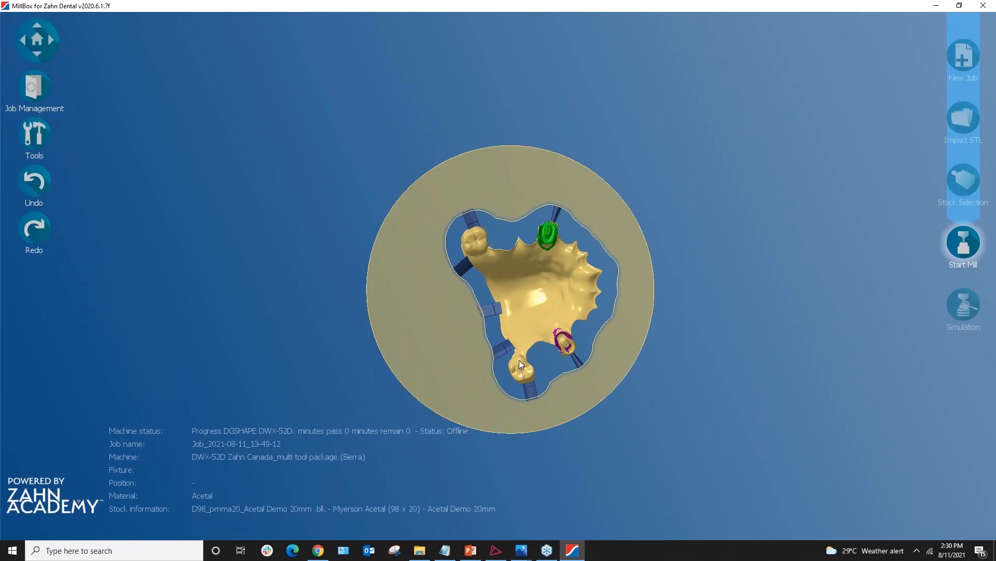
scroll(519, 359, "up", 1)
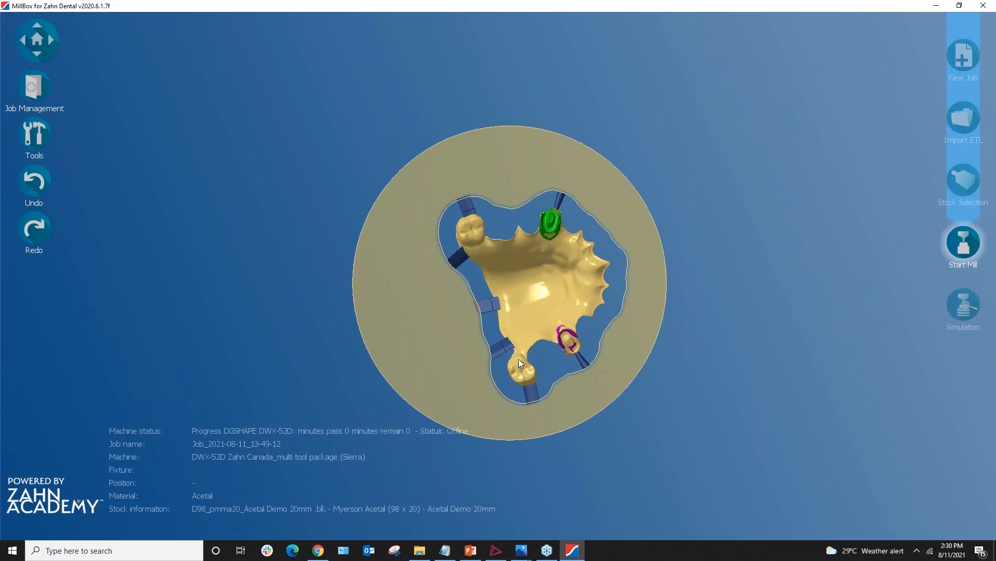
scroll(524, 350, "up", 1)
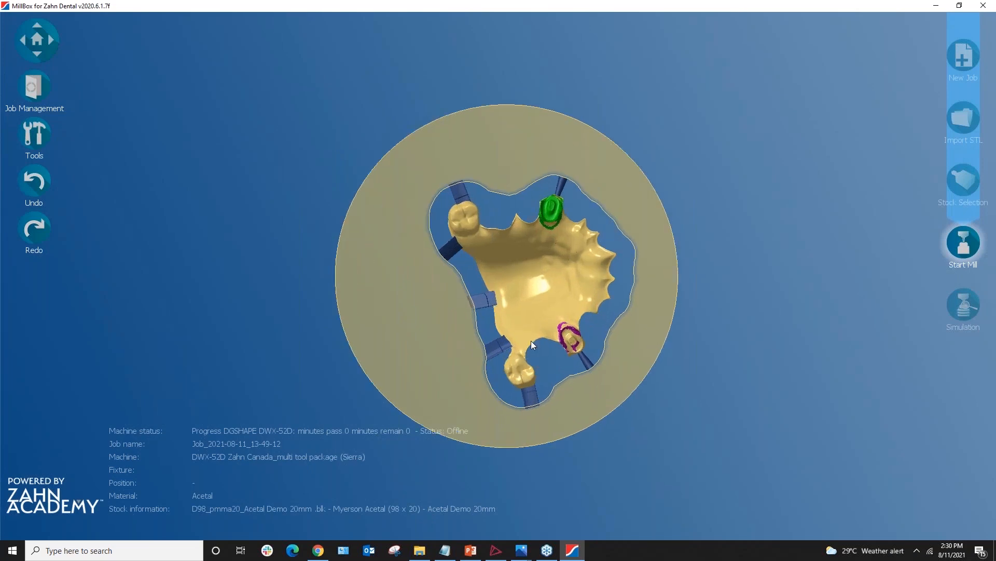
left_click_drag(531, 340, 580, 362)
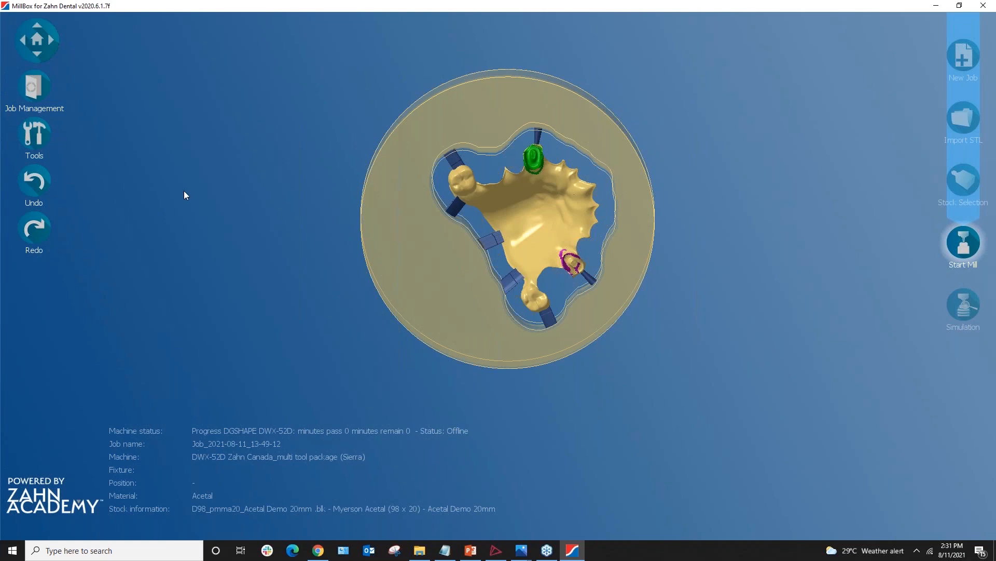
left_click(34, 141)
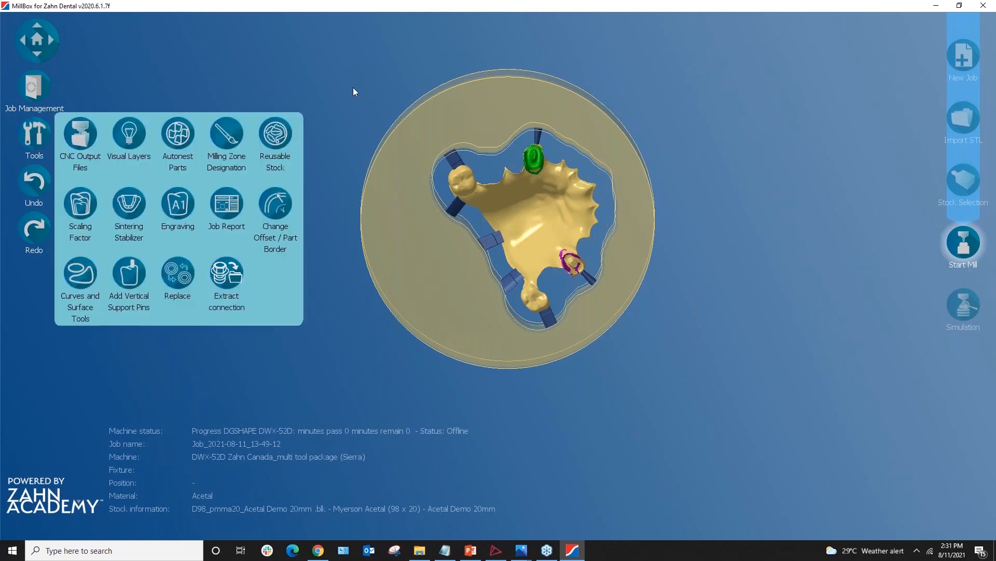
left_click(470, 551)
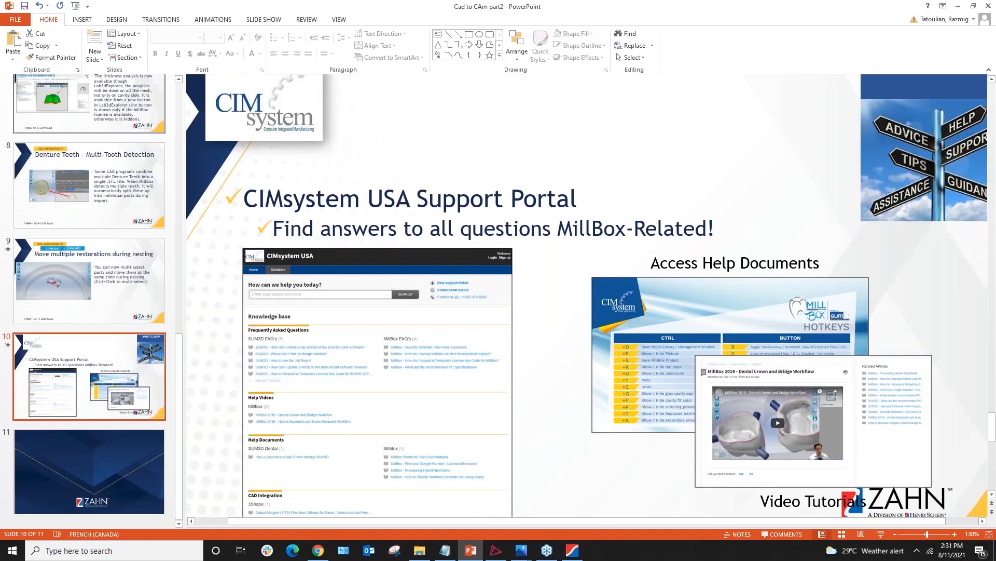